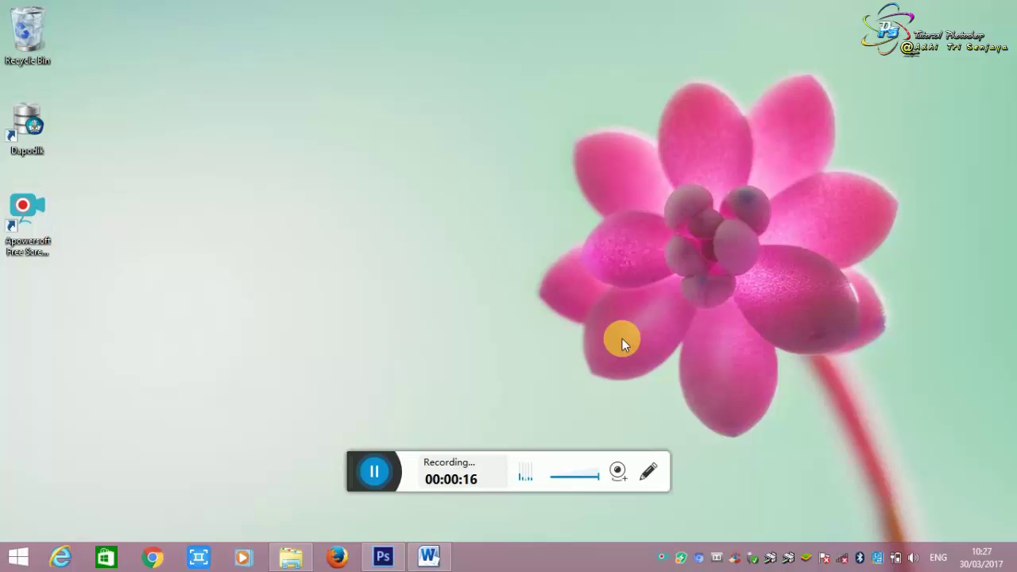
Select part of the LIKE SUBSCRIBE heading in Word, then switch to Photoshop
left_click(429, 556)
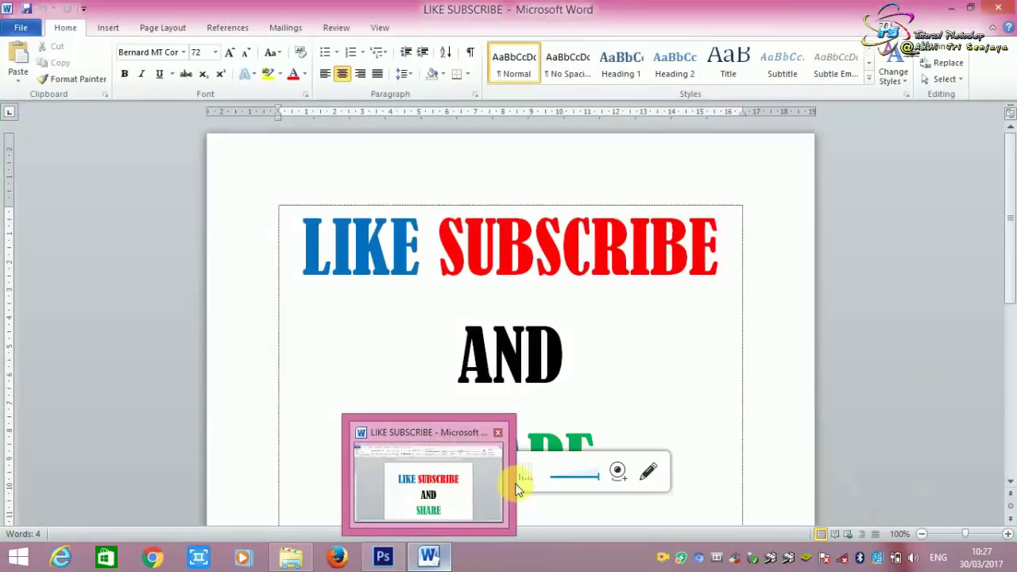
mouse_move(305, 250)
left_mouse_down()
mouse_move(572, 252)
mouse_move(717, 238)
left_mouse_up()
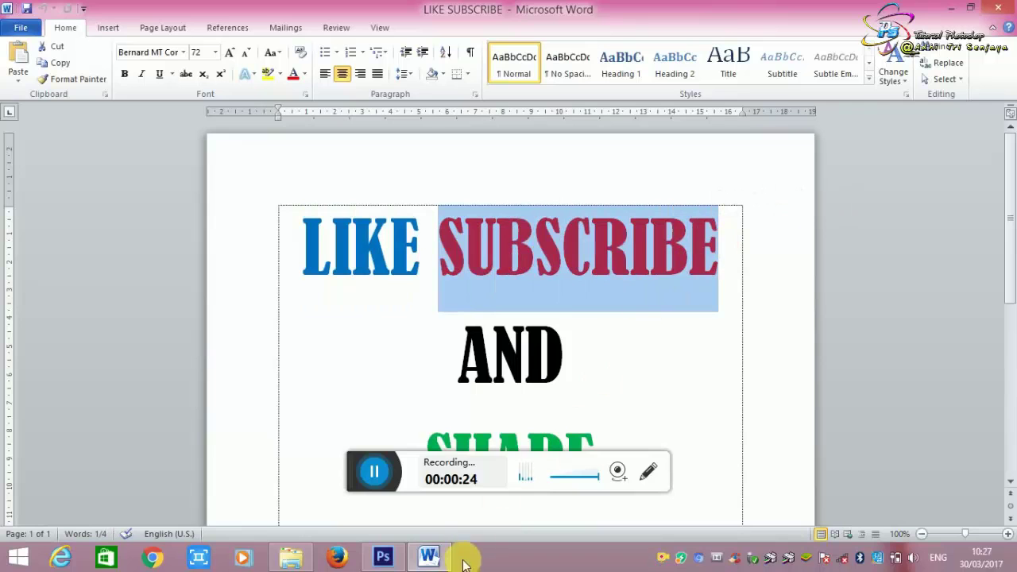
left_click(382, 556)
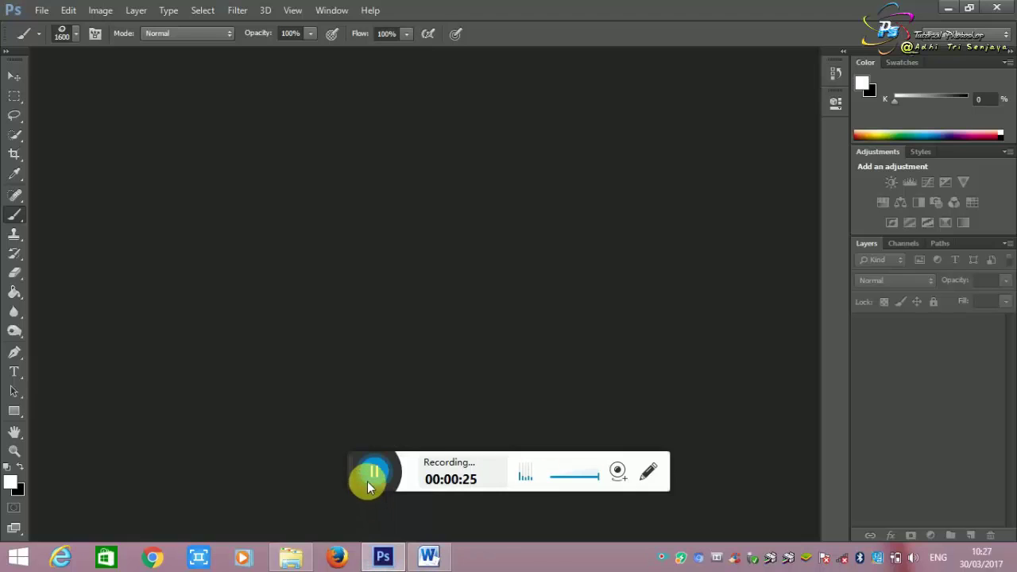
left_click_drag(356, 470, 479, 559)
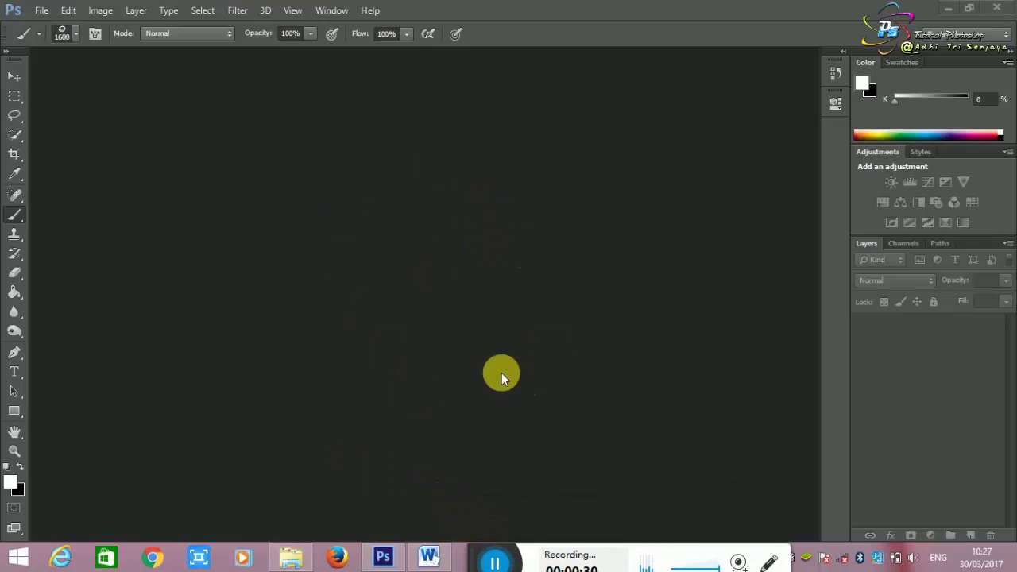
mouse_move(291, 558)
left_mouse_down()
mouse_move(356, 558)
mouse_move(340, 558)
left_mouse_up()
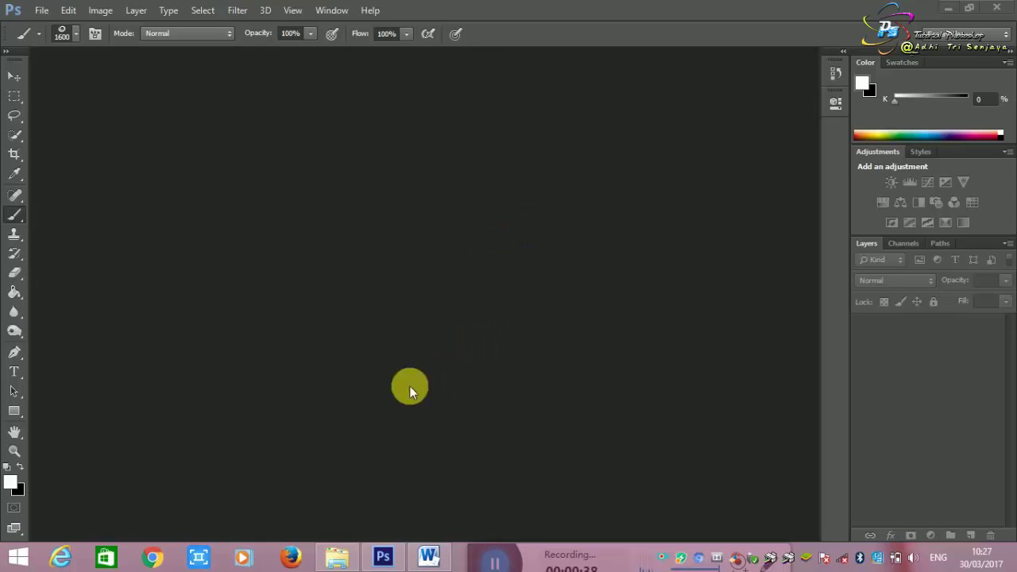
left_click(350, 561)
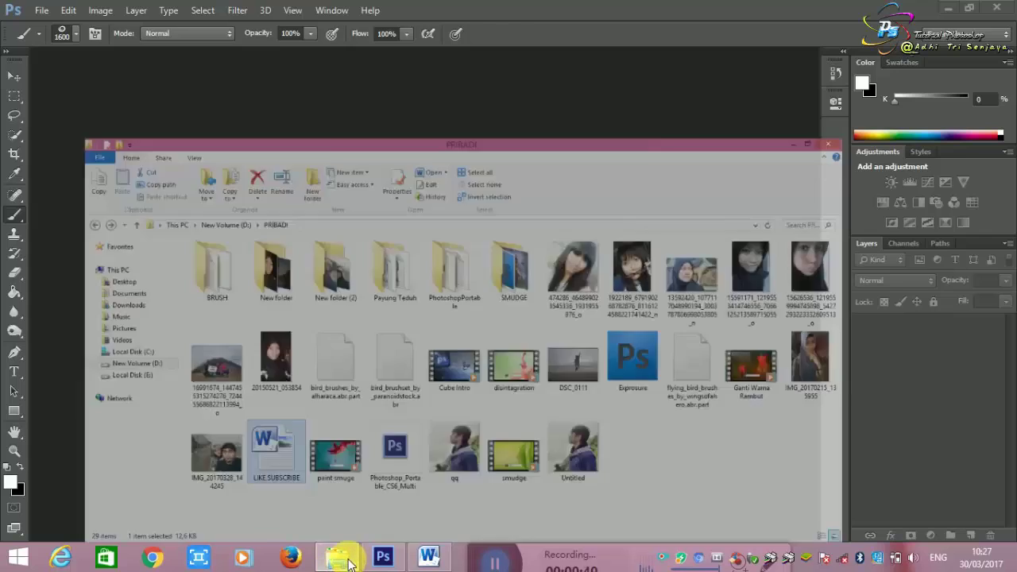
mouse_move(492, 421)
left_mouse_down()
mouse_move(389, 560)
mouse_move(433, 382)
left_mouse_up()
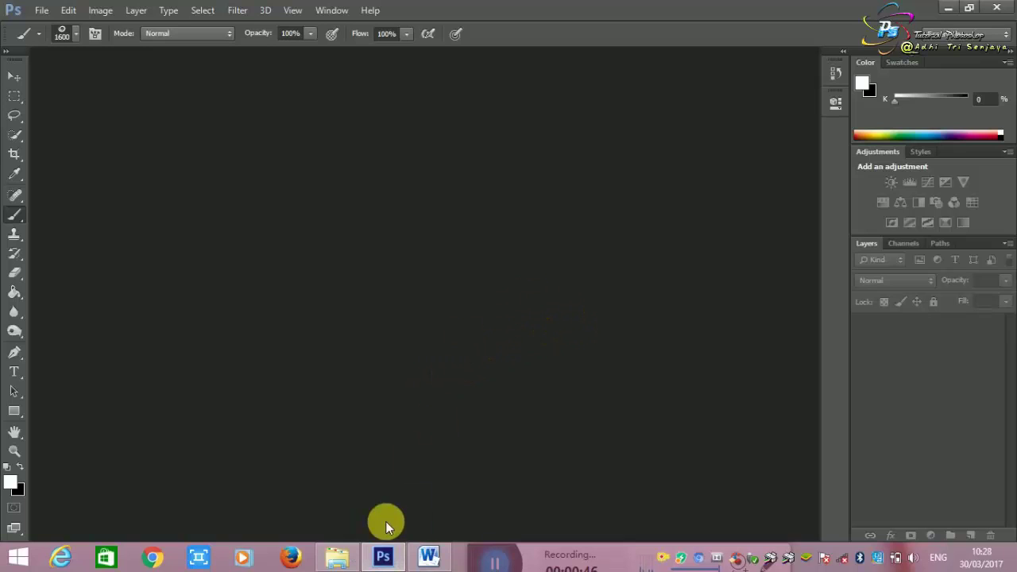
left_click_drag(385, 521, 457, 291)
Open qq.png from the PRIBADI folder through the Open dialog
double_click(459, 295)
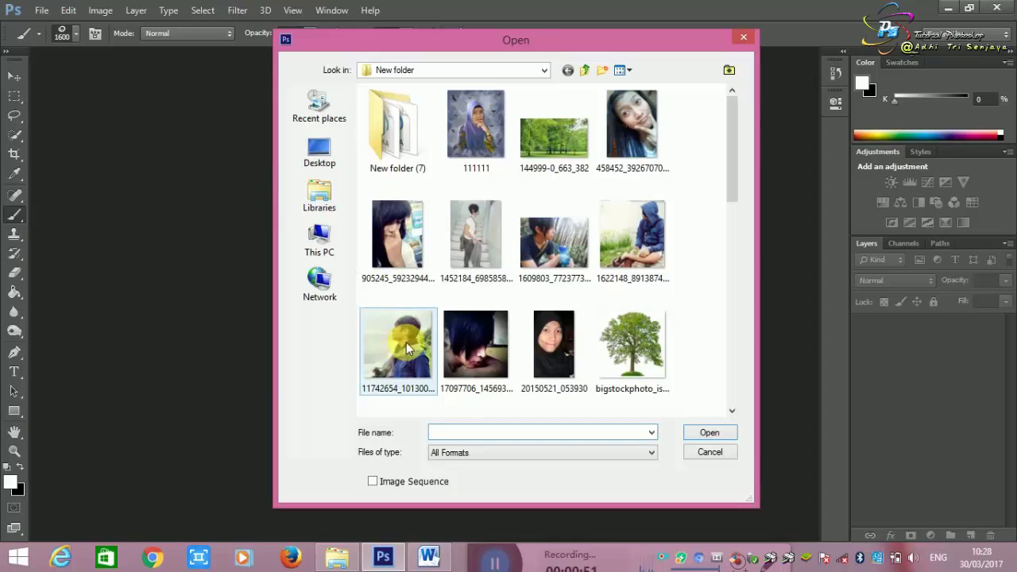
mouse_move(730, 157)
left_mouse_down()
mouse_move(731, 364)
mouse_move(734, 123)
left_mouse_up()
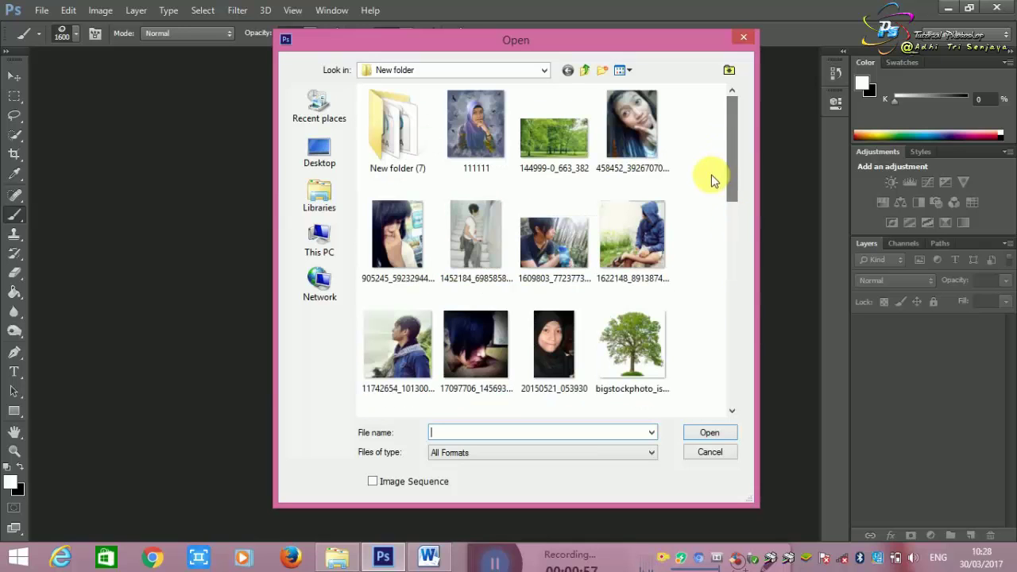
left_click(583, 72)
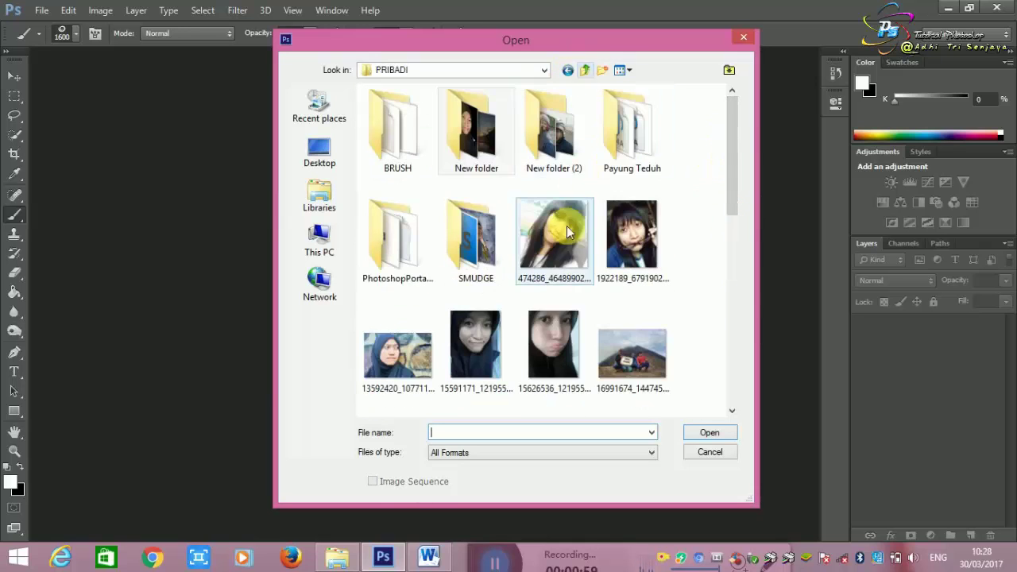
left_click_drag(734, 169, 725, 337)
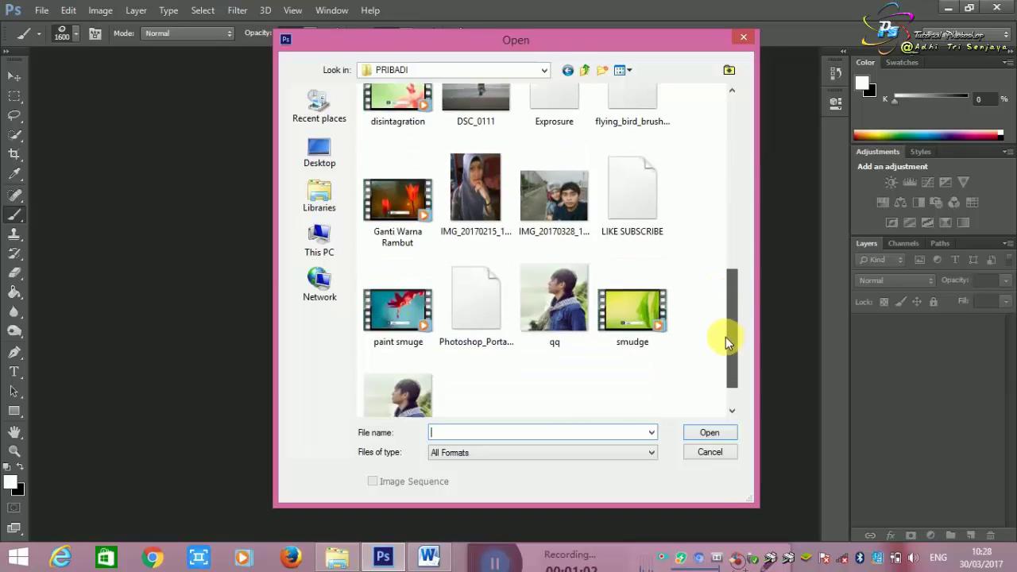
double_click(547, 280)
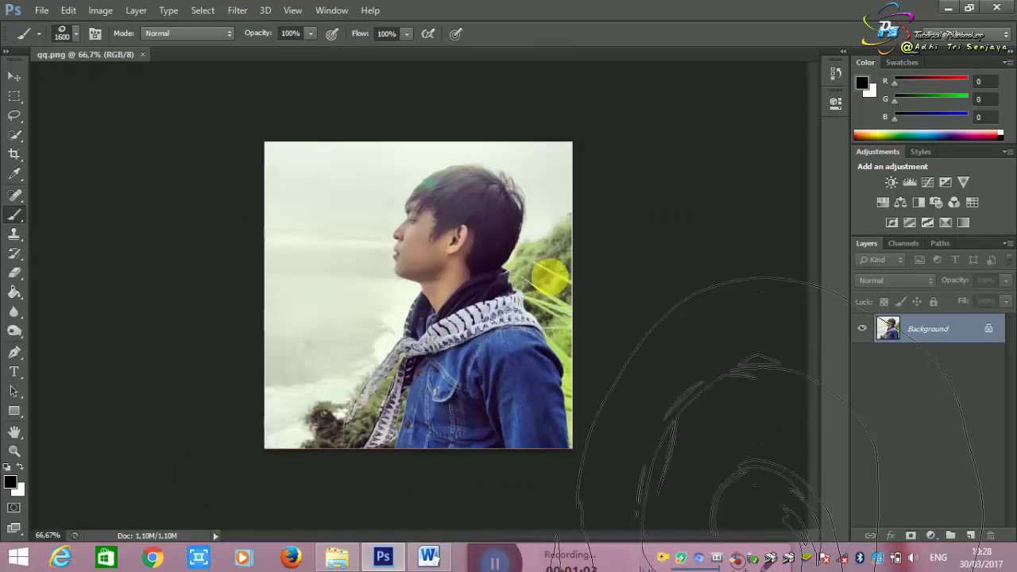
Resample the image to 1500 px wide (1495 px high) and zoom out to view it
left_click(15, 75)
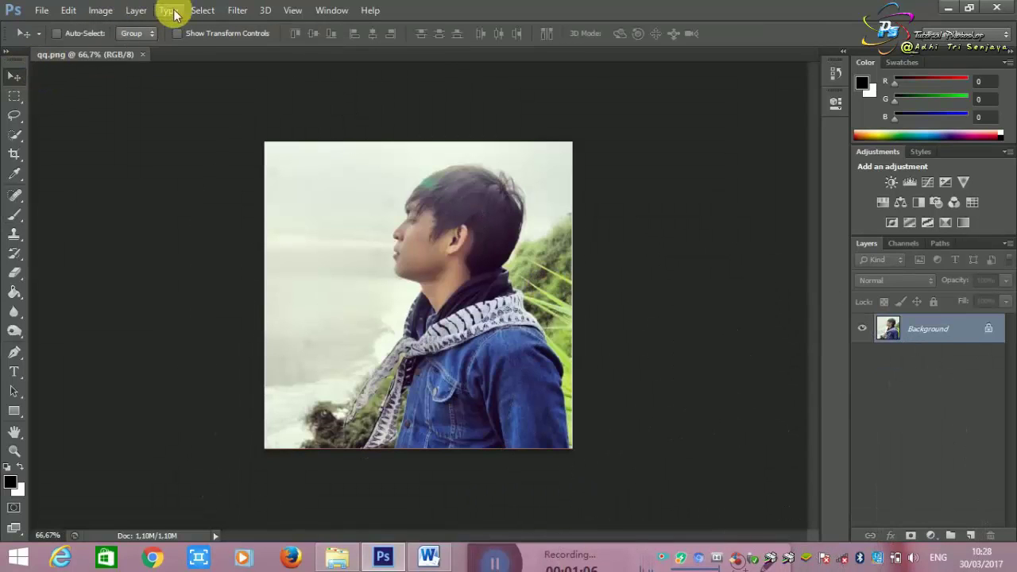
left_click(103, 13)
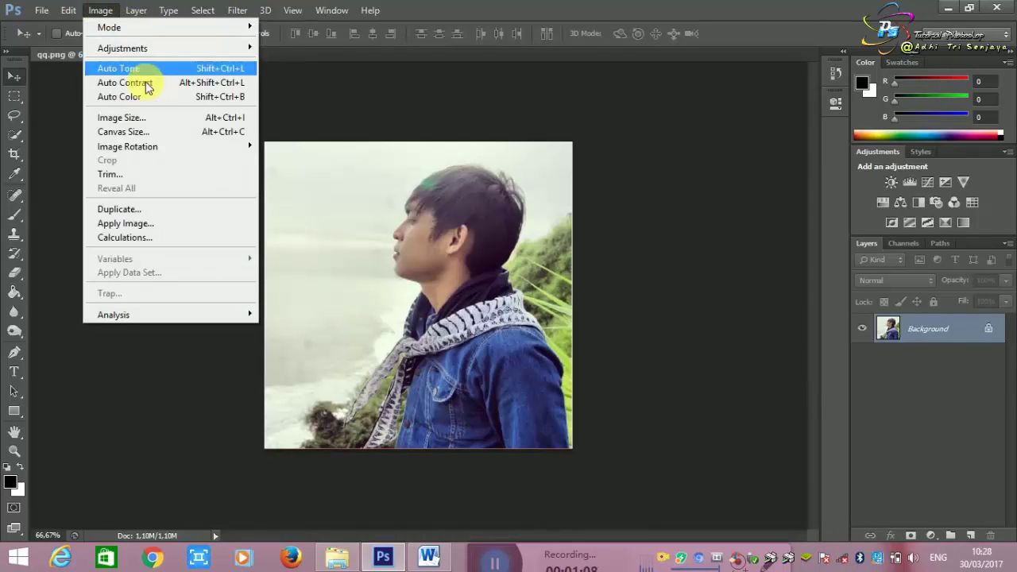
left_click(151, 127)
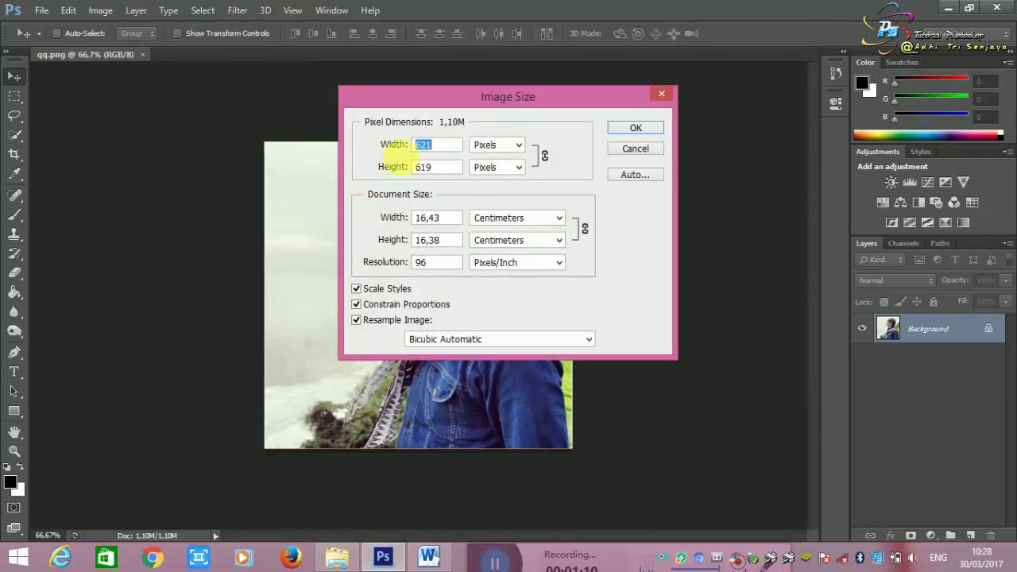
type("1500")
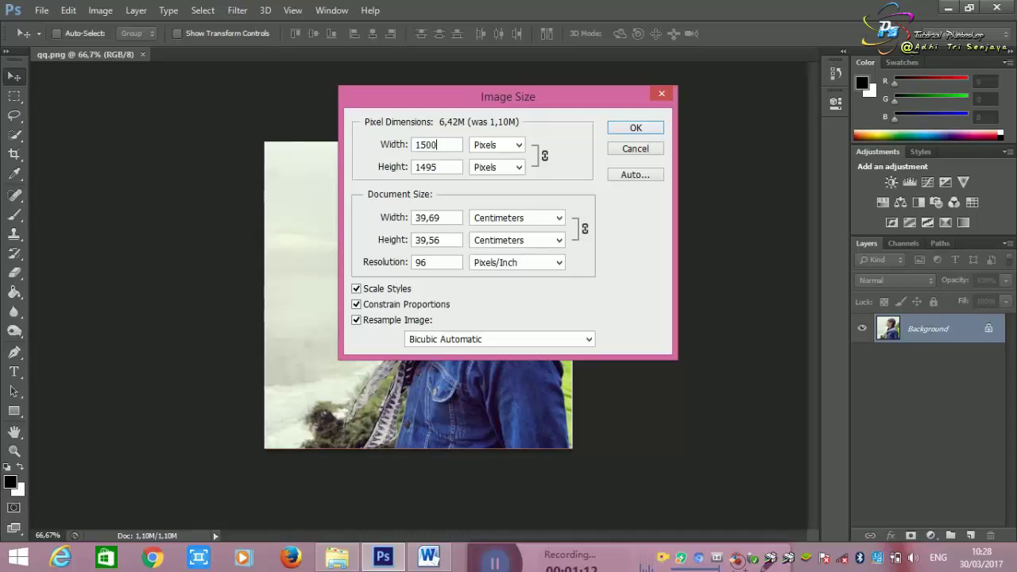
key("Return")
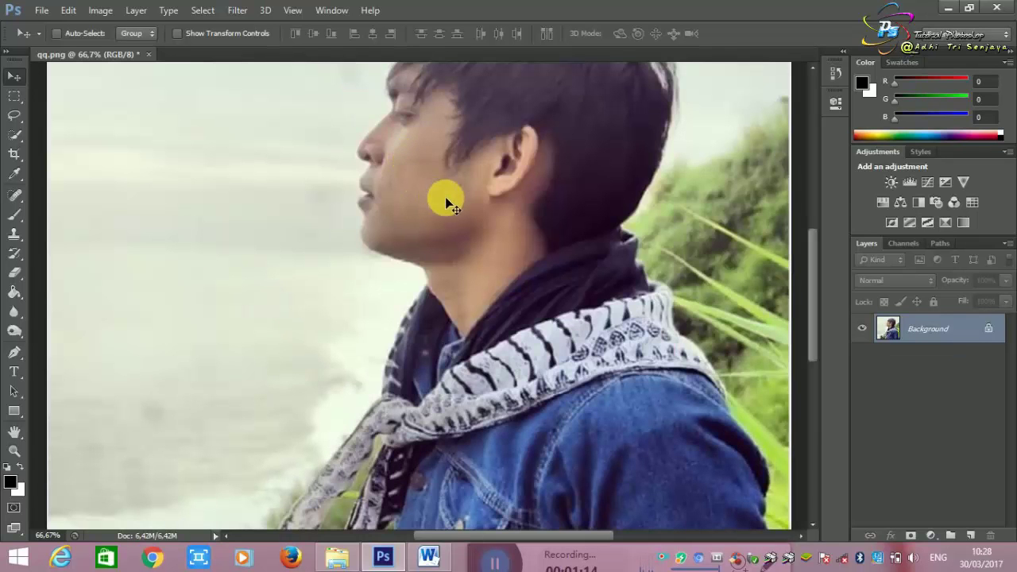
key("ctrl+minus")
key("ctrl+minus")
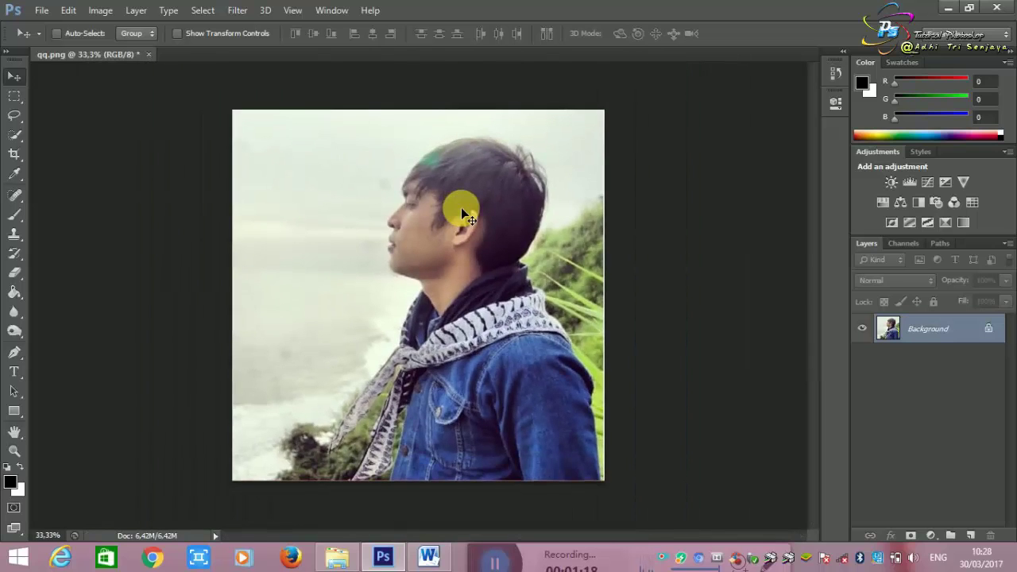
Unlock the Background as Layer 0 and flip the canvas horizontally
double_click(977, 337)
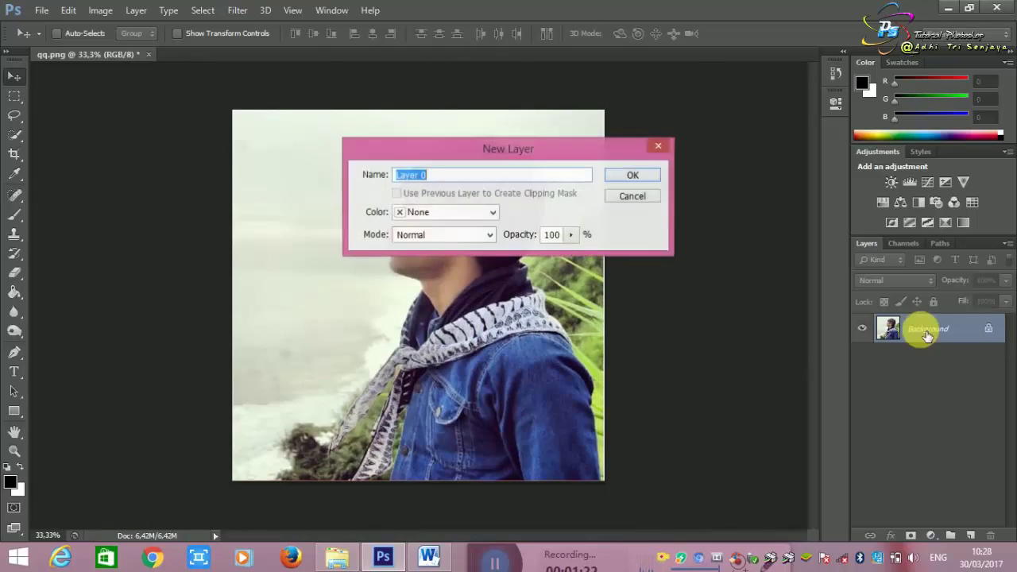
left_click(633, 176)
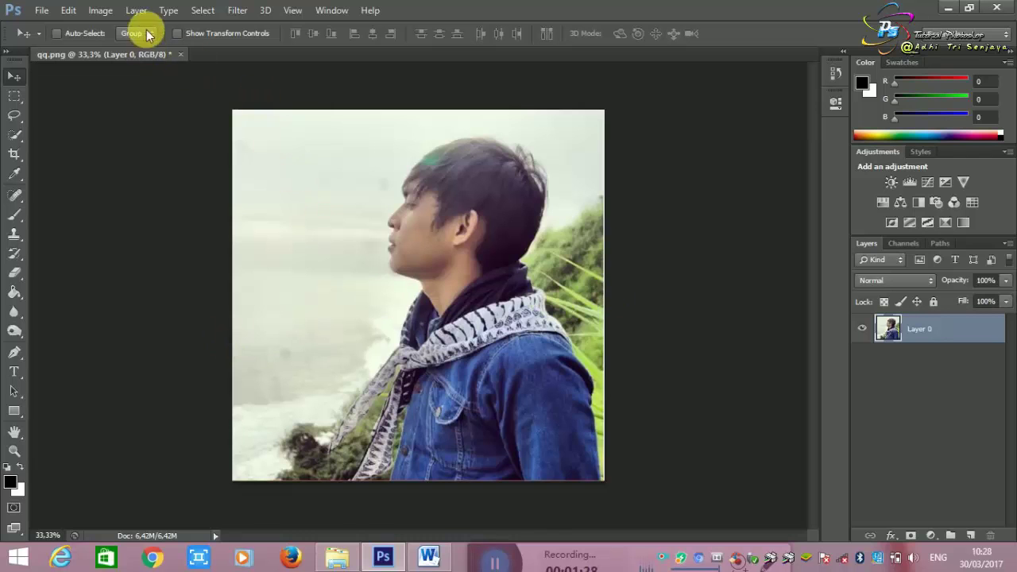
left_click(106, 13)
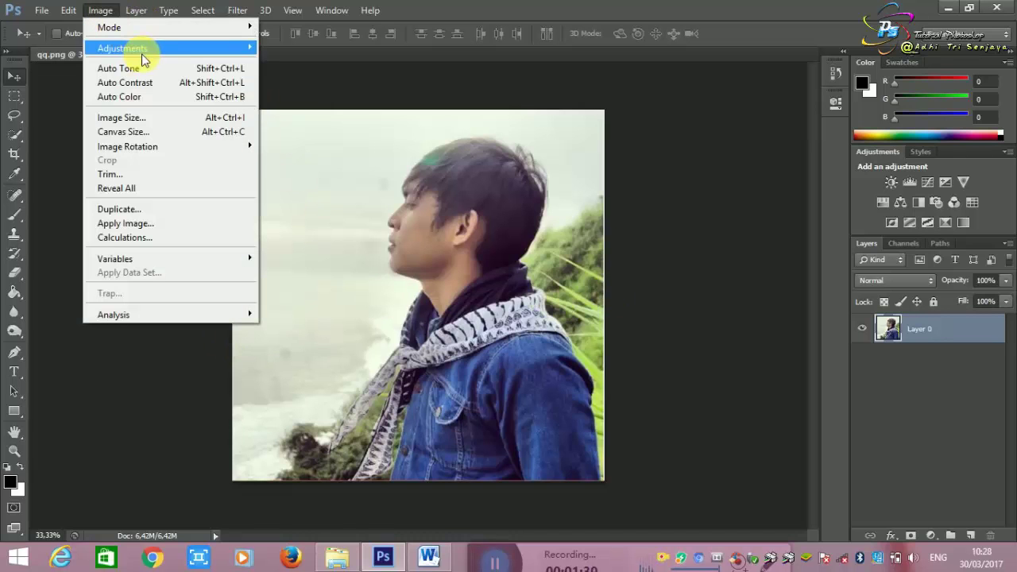
left_click(111, 11)
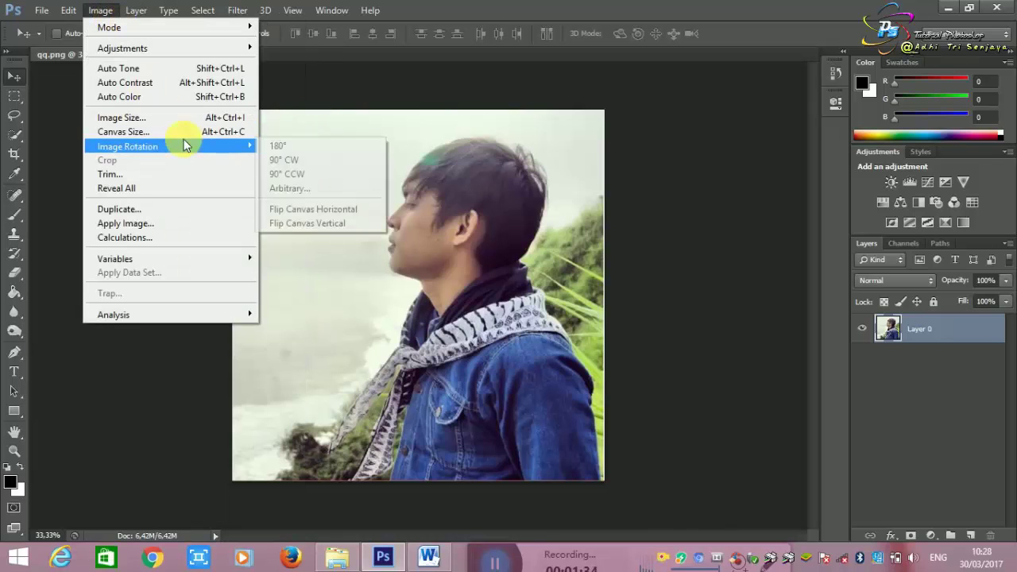
mouse_move(127, 146)
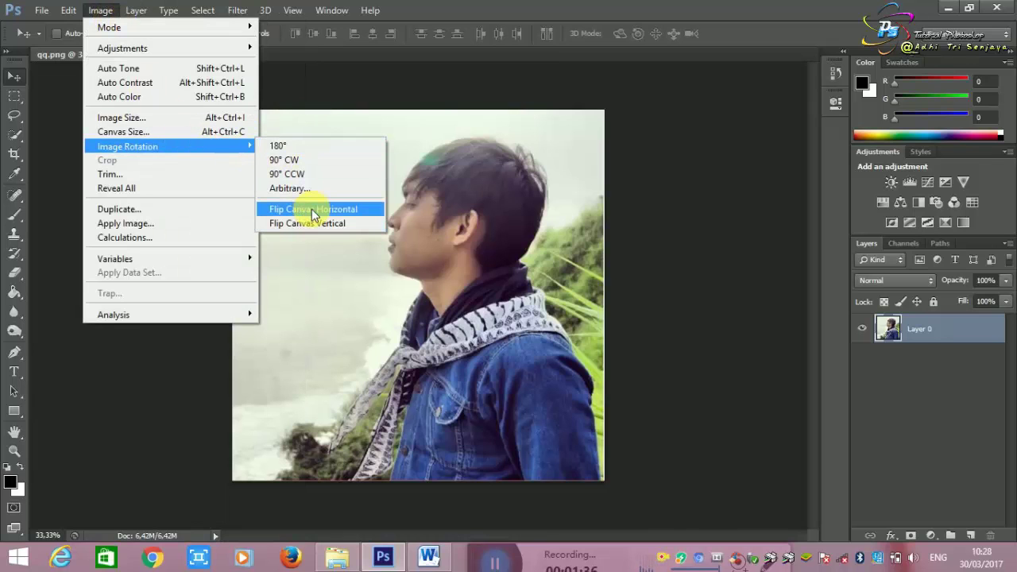
left_click(314, 210)
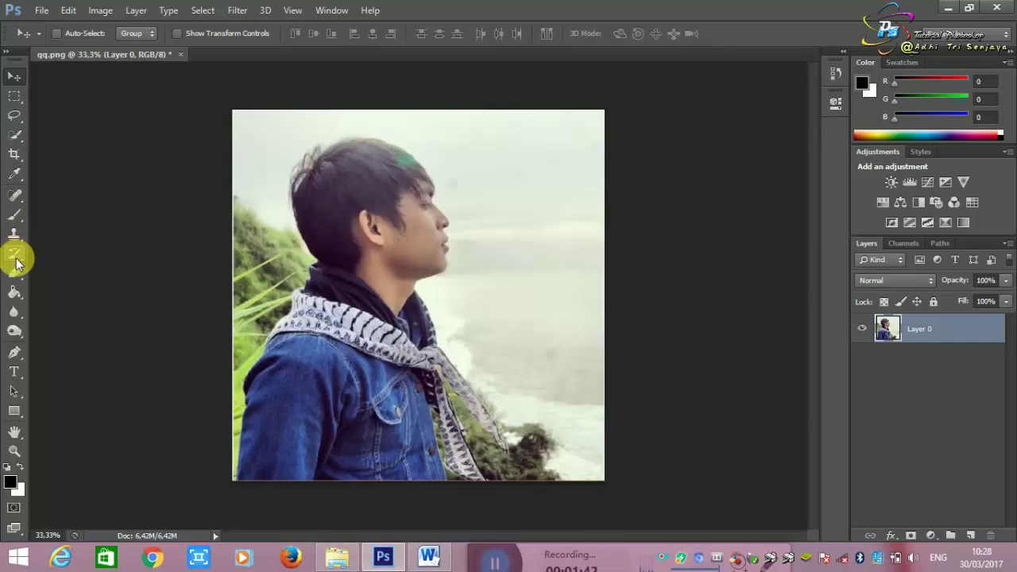
Reshape the crop box into a taller, narrower frame around the man and apply the crop
left_click(14, 153)
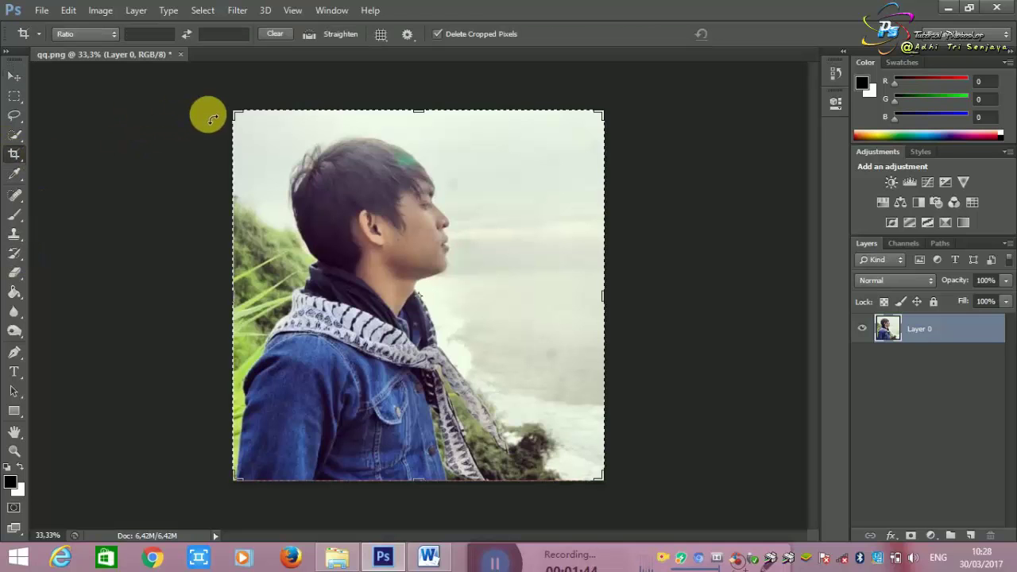
mouse_move(237, 117)
left_mouse_down()
mouse_move(226, 70)
mouse_move(228, 84)
left_mouse_up()
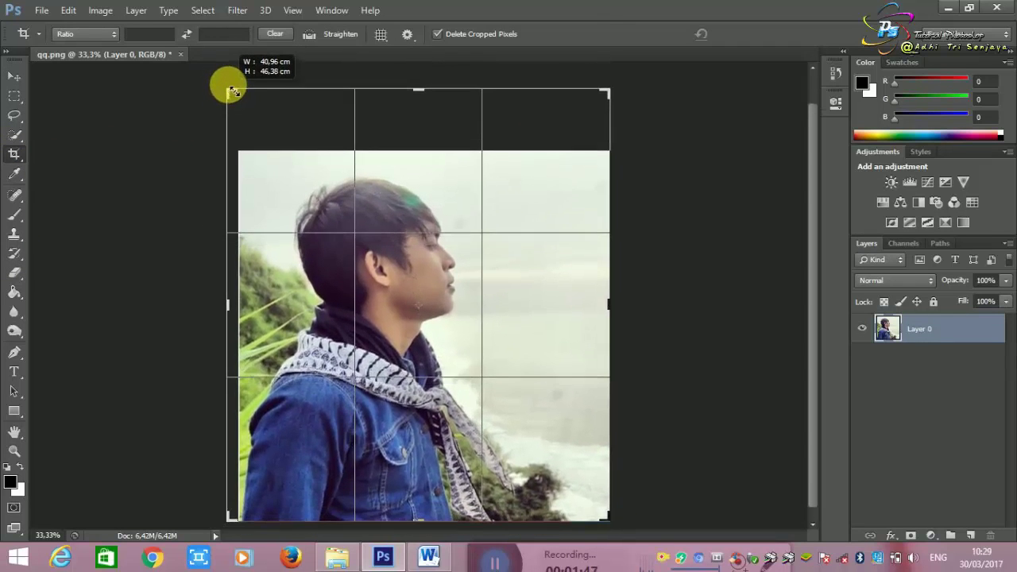
left_click_drag(295, 119, 296, 119)
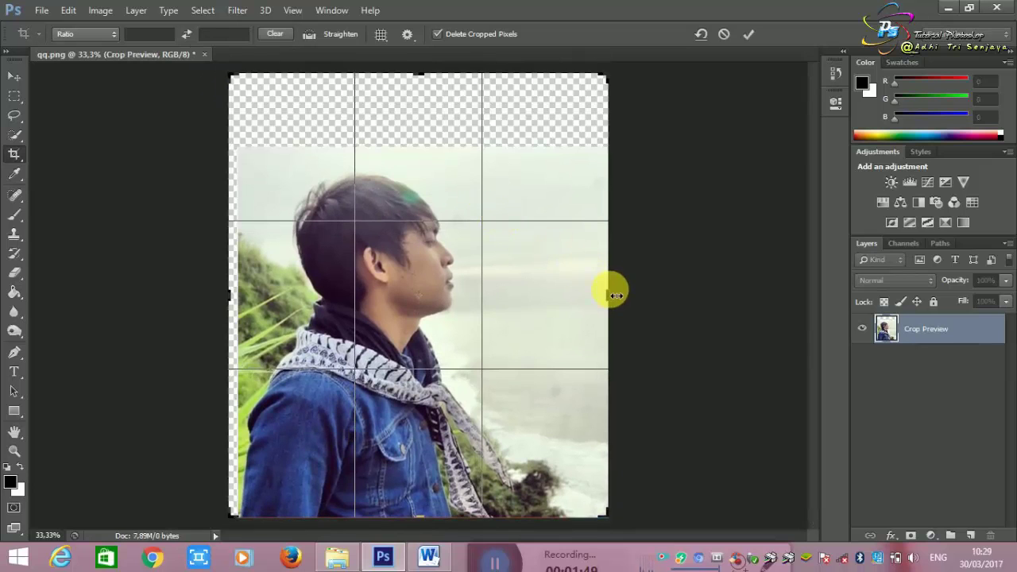
left_click_drag(617, 295, 618, 289)
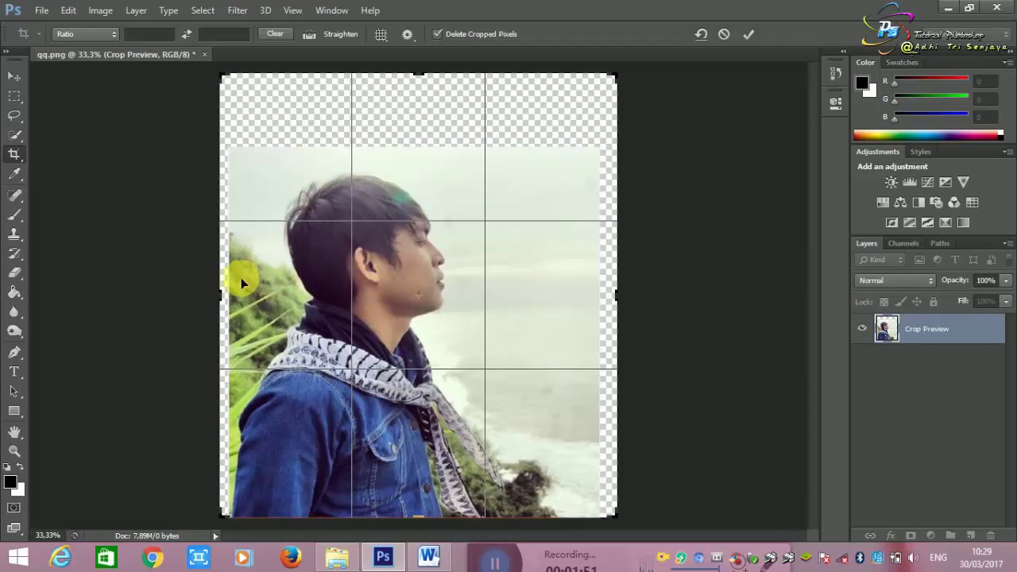
left_click_drag(224, 301, 207, 292)
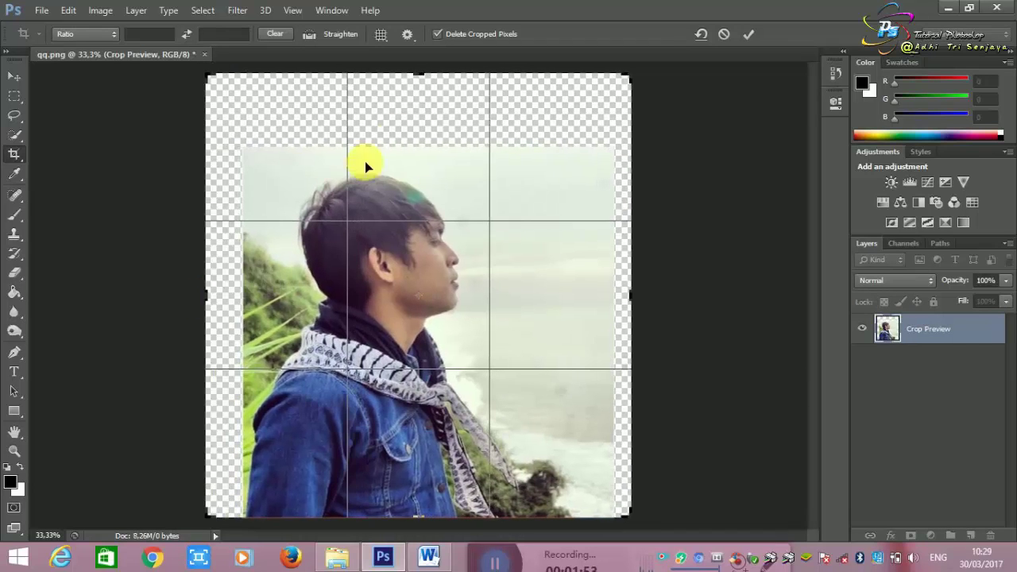
left_click_drag(418, 80, 416, 68)
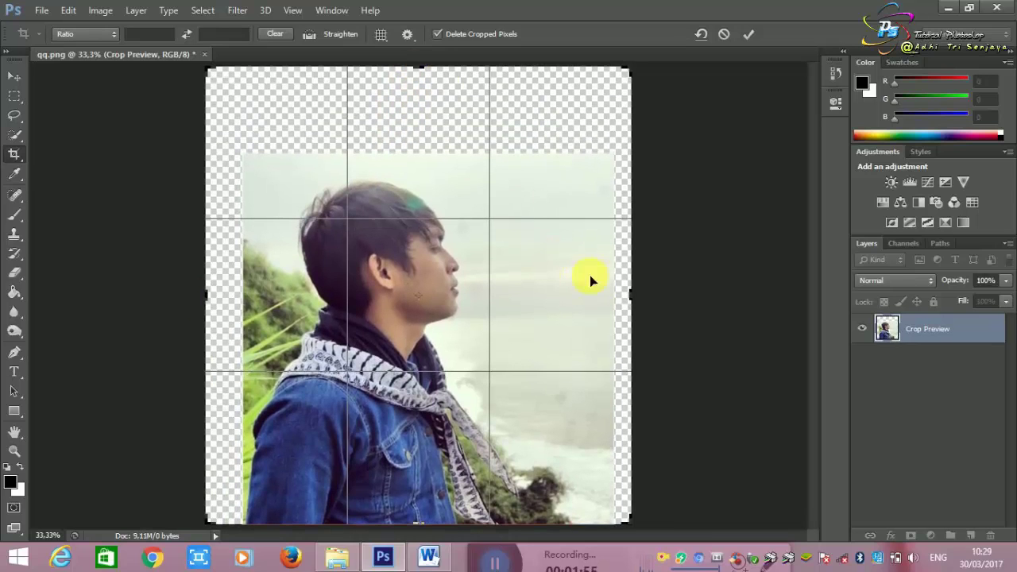
left_click_drag(633, 298, 619, 299)
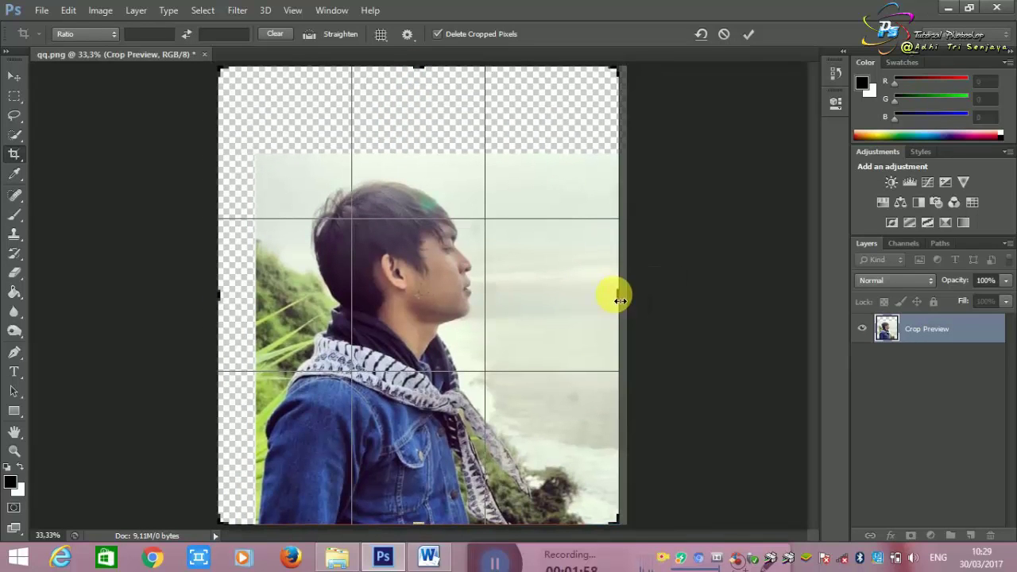
key("Return")
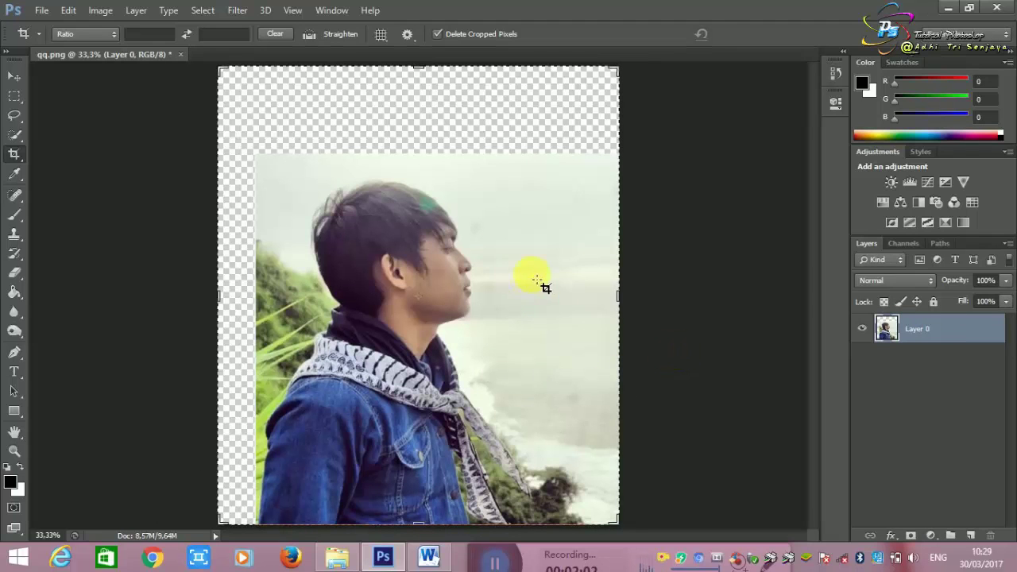
left_click(547, 357)
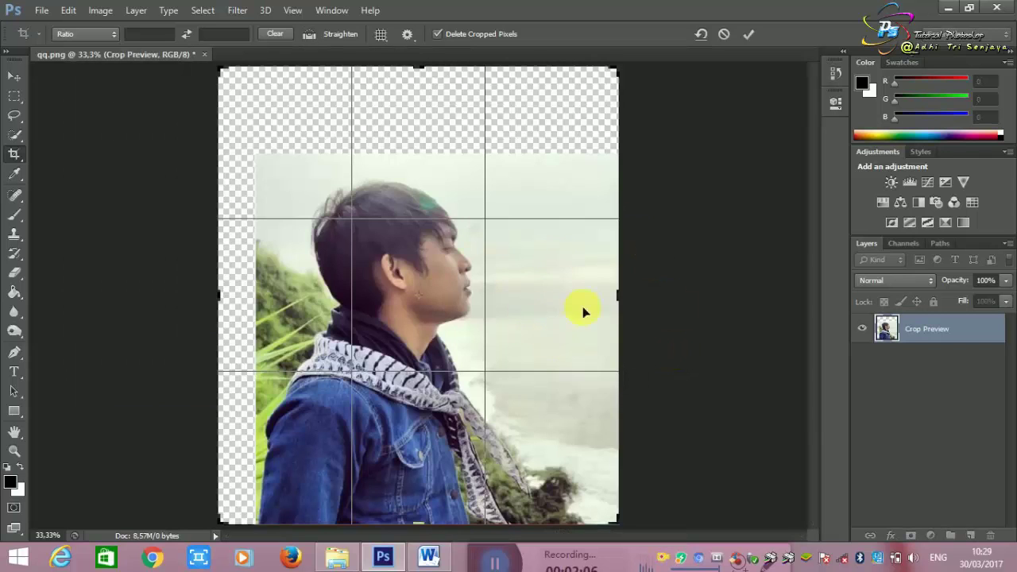
key("Return")
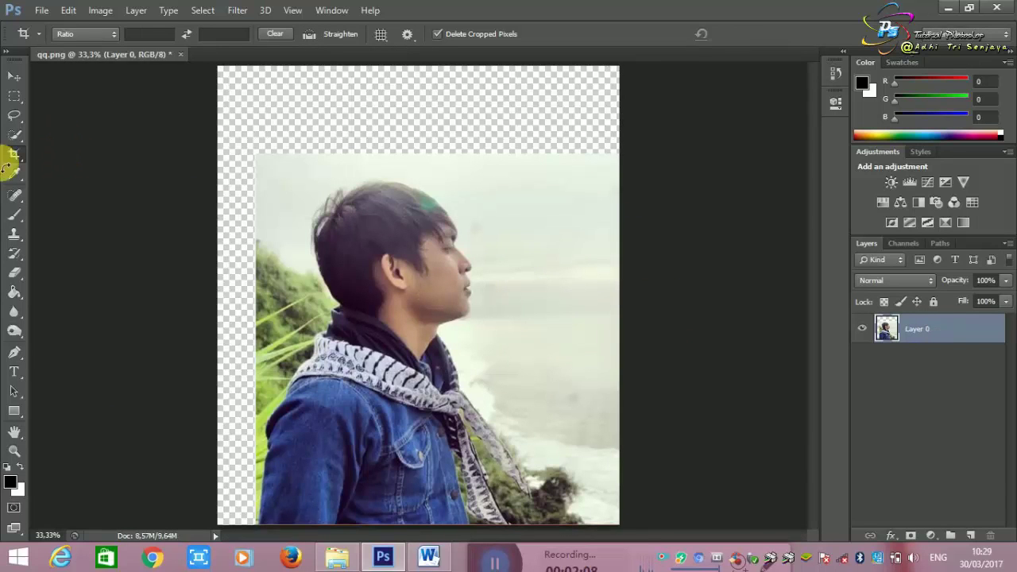
Select the Polygonal Lasso Tool and zoom in on the photo
left_click(13, 118)
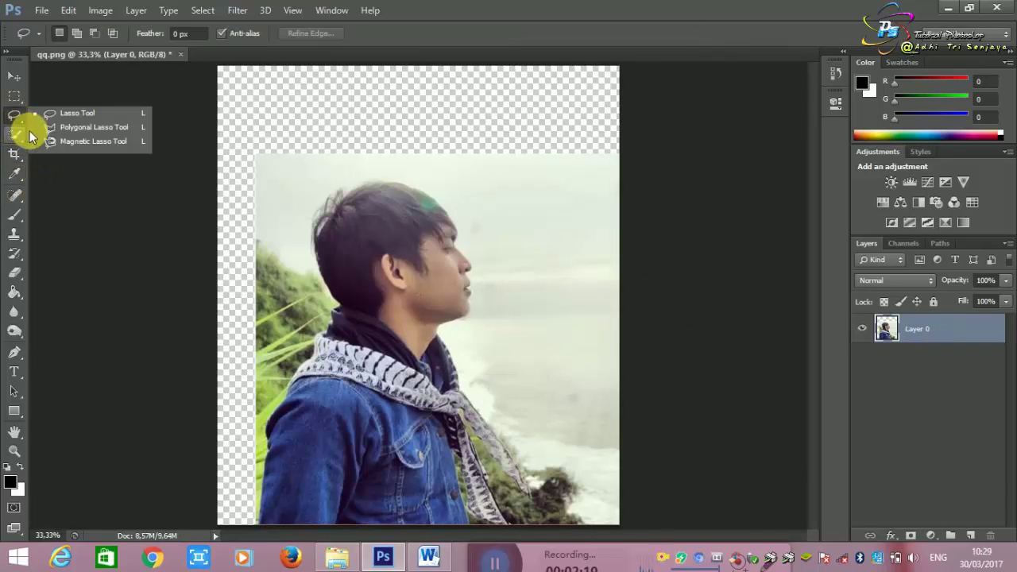
left_click(66, 128)
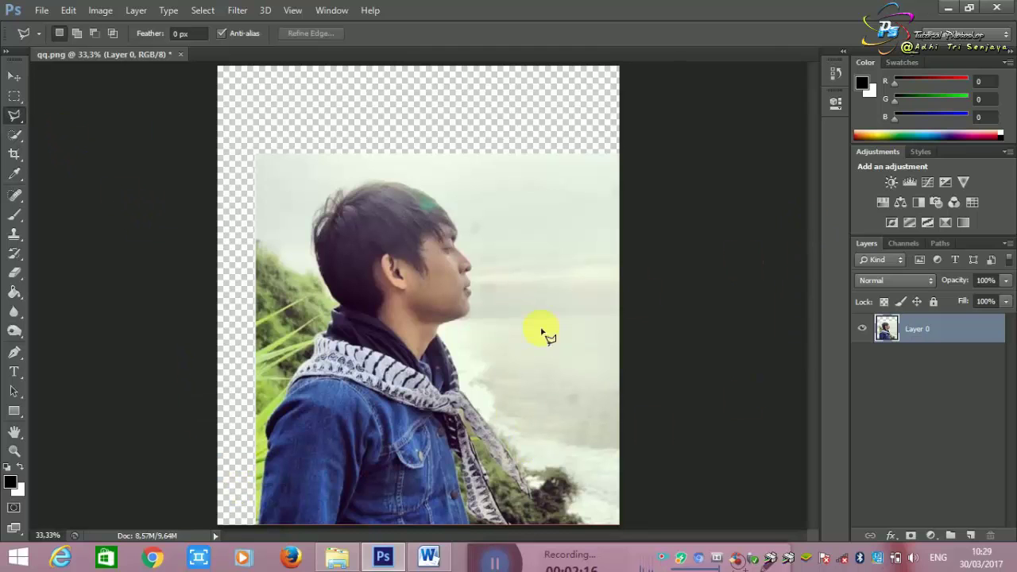
key("ctrl+plus")
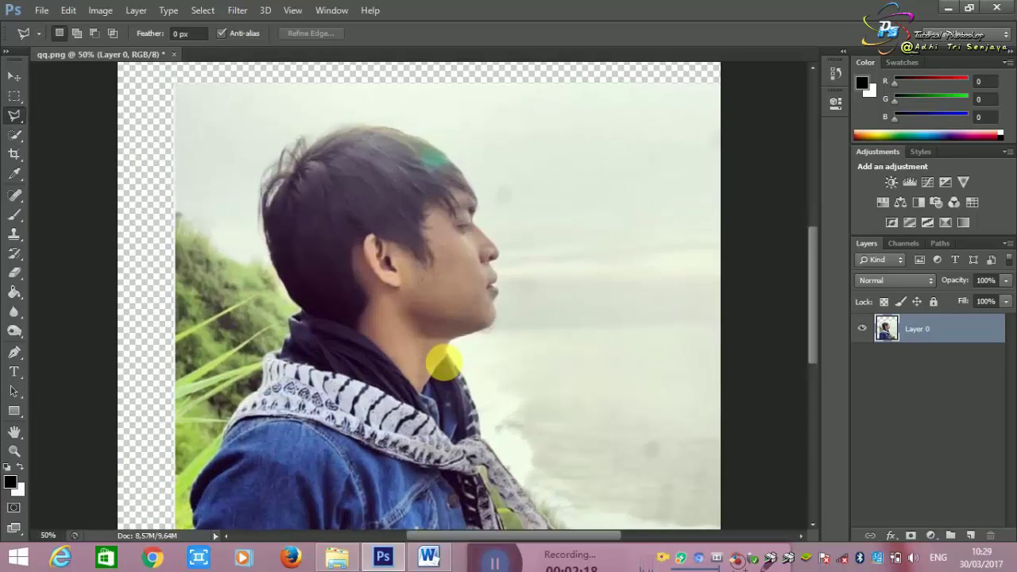
key("ctrl+plus")
scroll(408, 336, "down", 3)
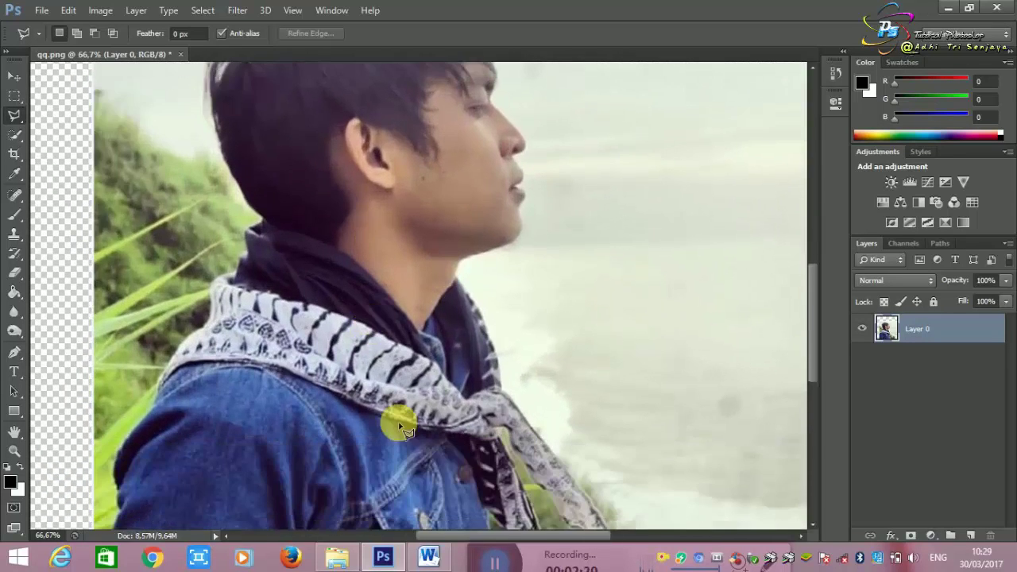
scroll(397, 420, "down", 4)
scroll(374, 386, "down", 4)
Start the outline at the jacket's bottom-left and trace up its left edge
left_click(85, 420)
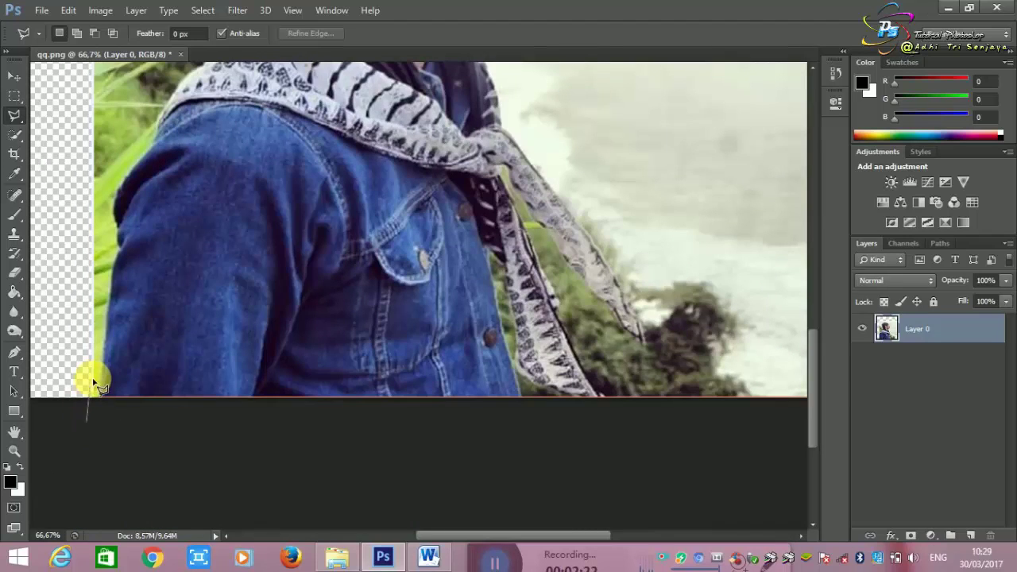
left_click(98, 398)
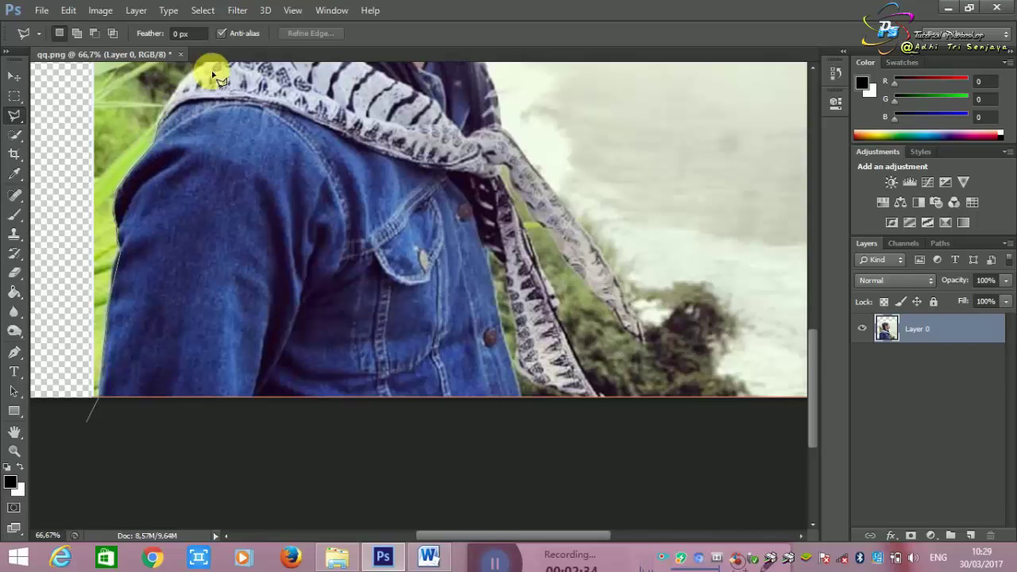
scroll(202, 76, "up", 2)
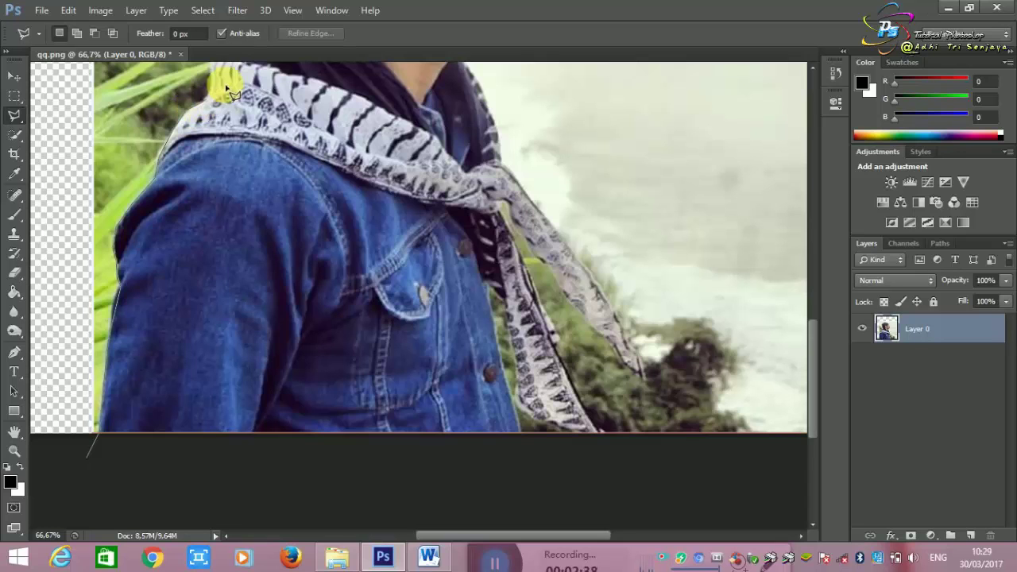
scroll(220, 82, "up", 3)
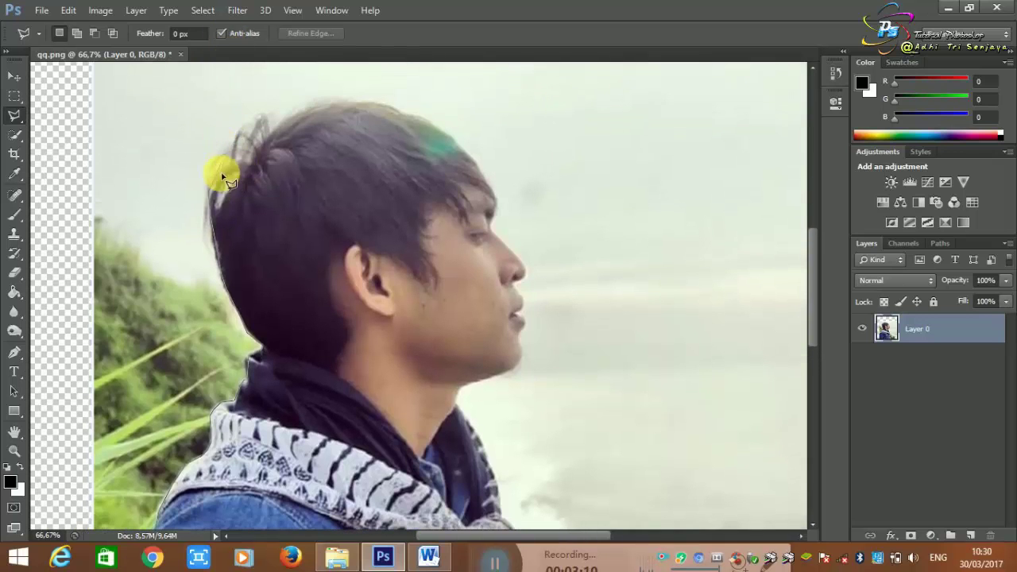
Trace the outline over the back and top of the hair to its front
left_click(213, 181)
left_click(269, 133)
left_click(315, 105)
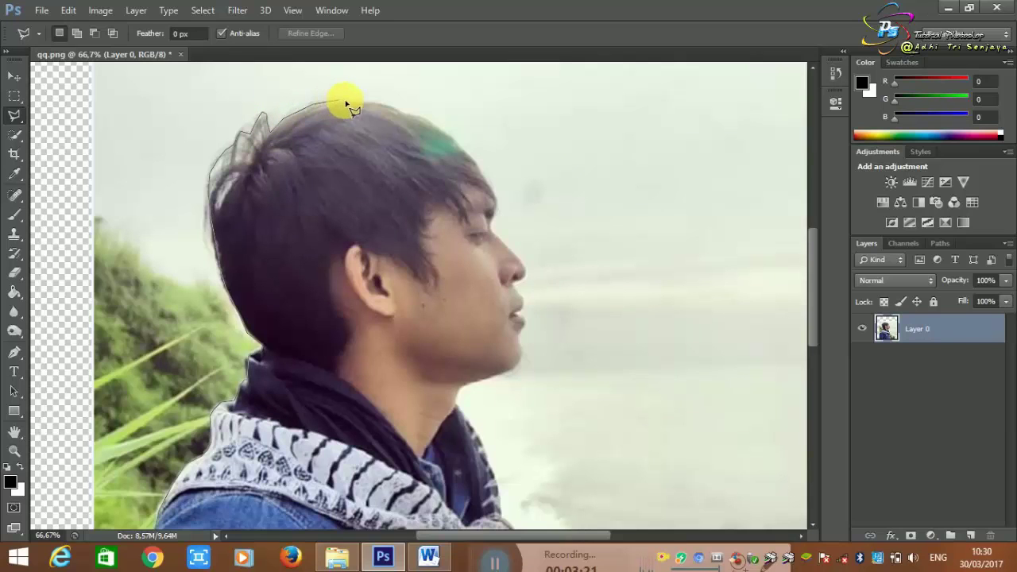
left_click(347, 100)
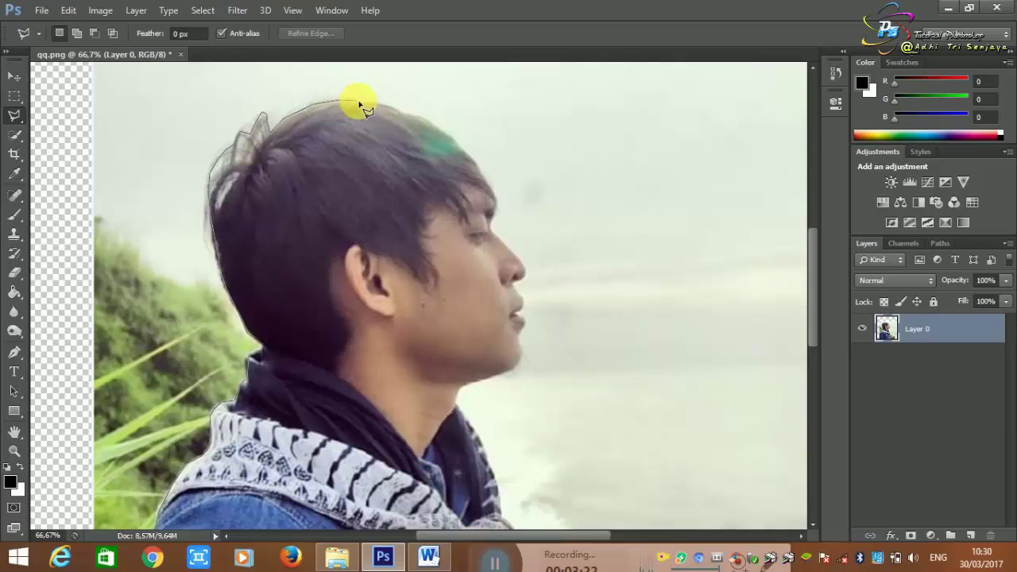
left_click(419, 121)
scroll(516, 257, "up", 1)
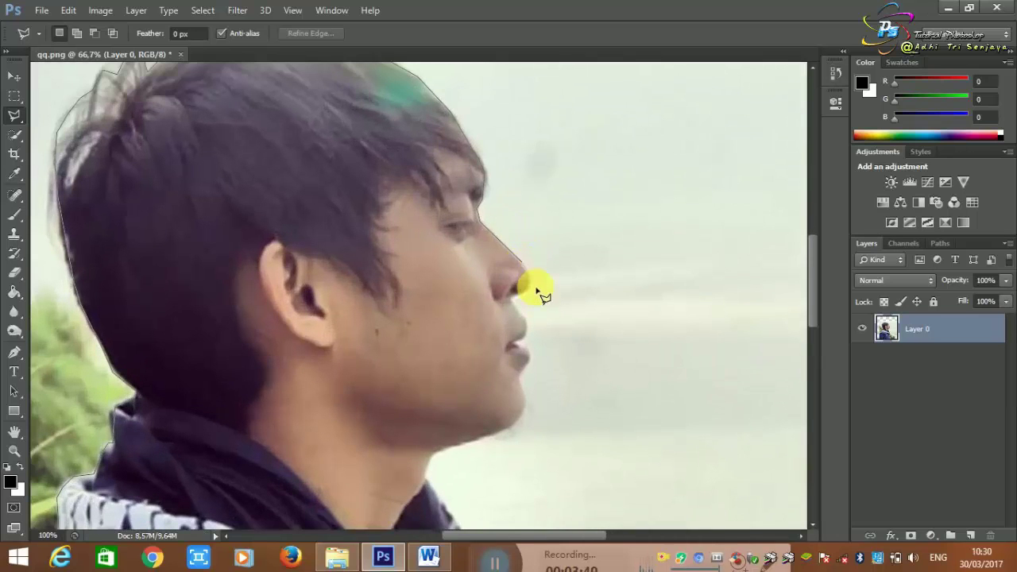
Continue the outline around the nose, chin, jaw and down the neck
left_click(529, 276)
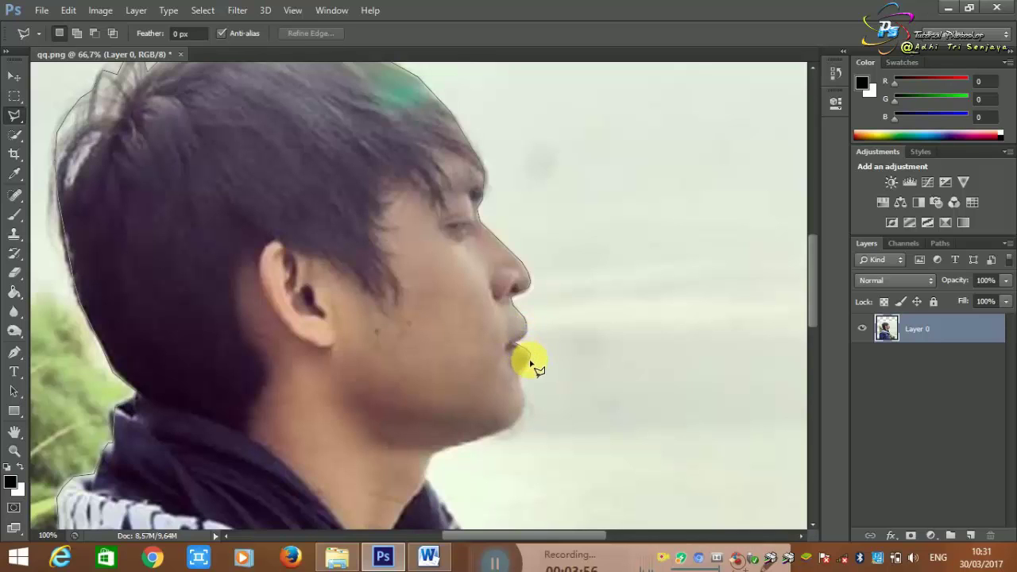
left_click(524, 411)
left_click(501, 435)
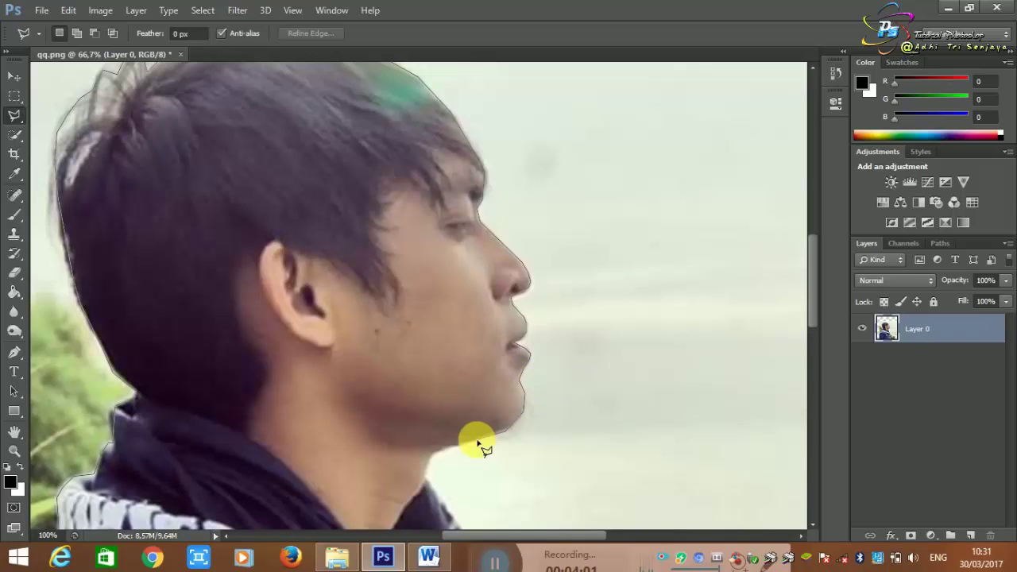
left_click(432, 453)
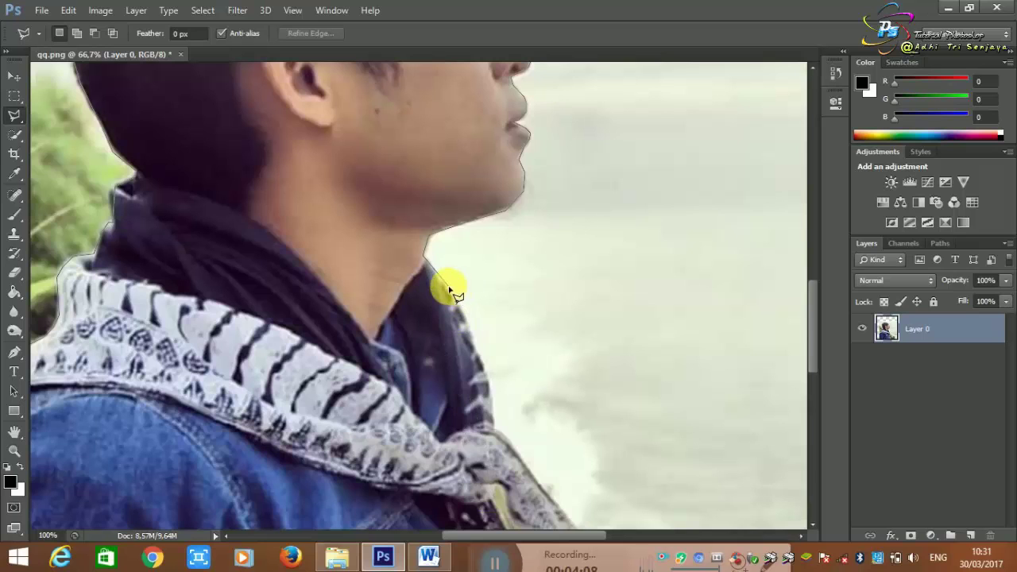
left_click(486, 379)
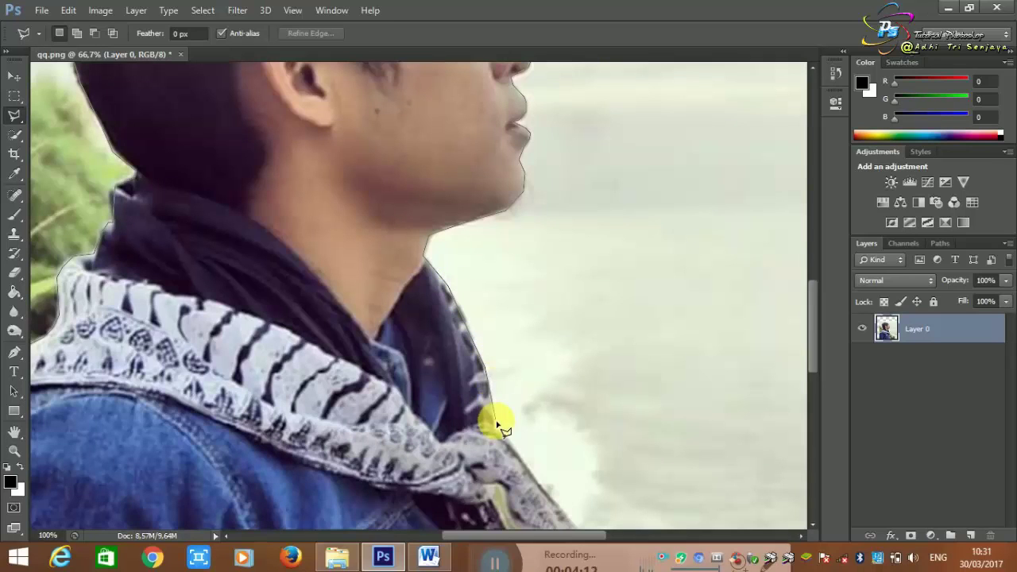
left_click(492, 423)
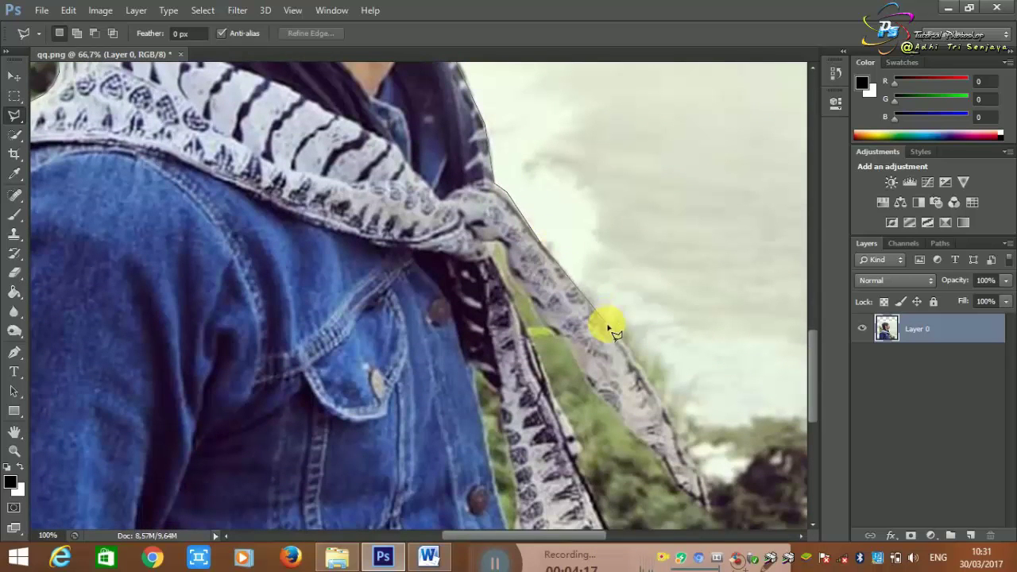
Trace the scarf's outer edge, bottom tip, inner edge and hanging end
left_click(664, 405)
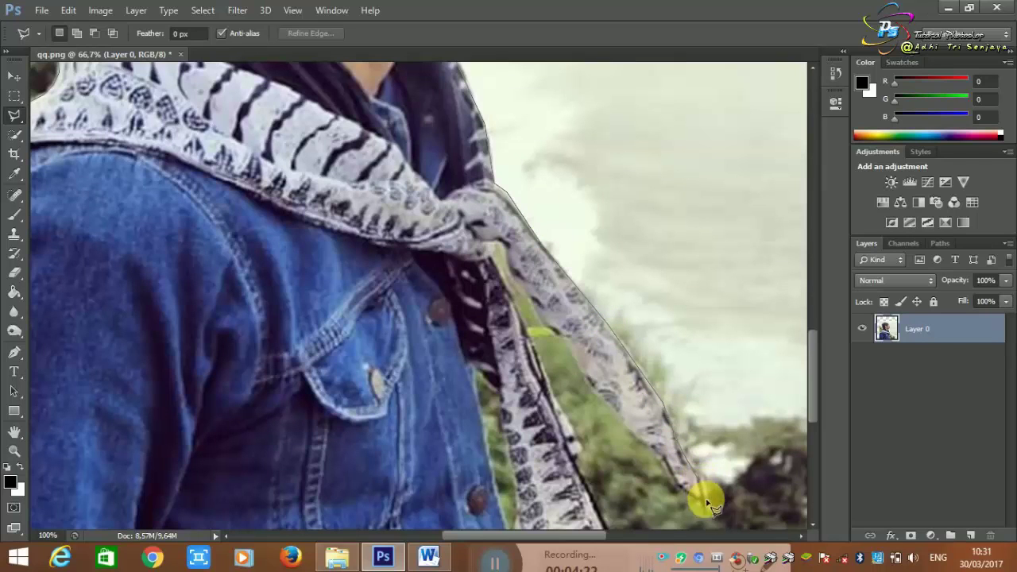
left_click(706, 505)
left_click(651, 449)
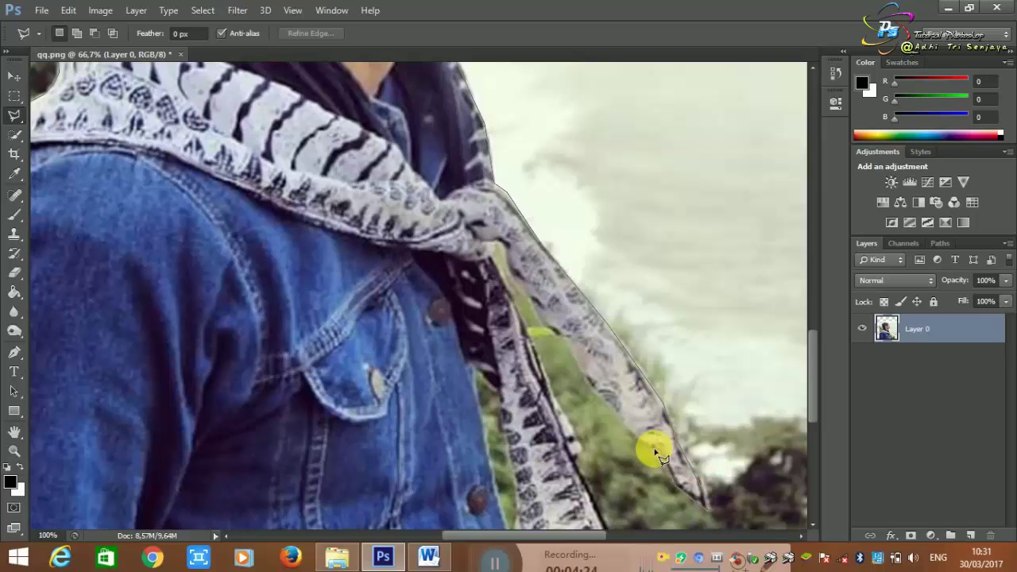
left_click(601, 397)
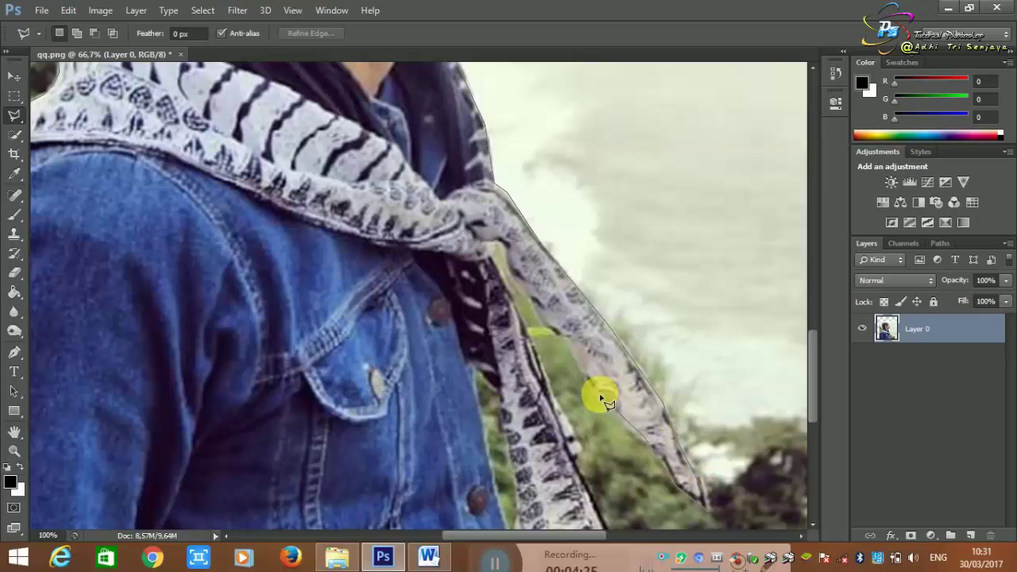
left_click(547, 330)
left_click(491, 246)
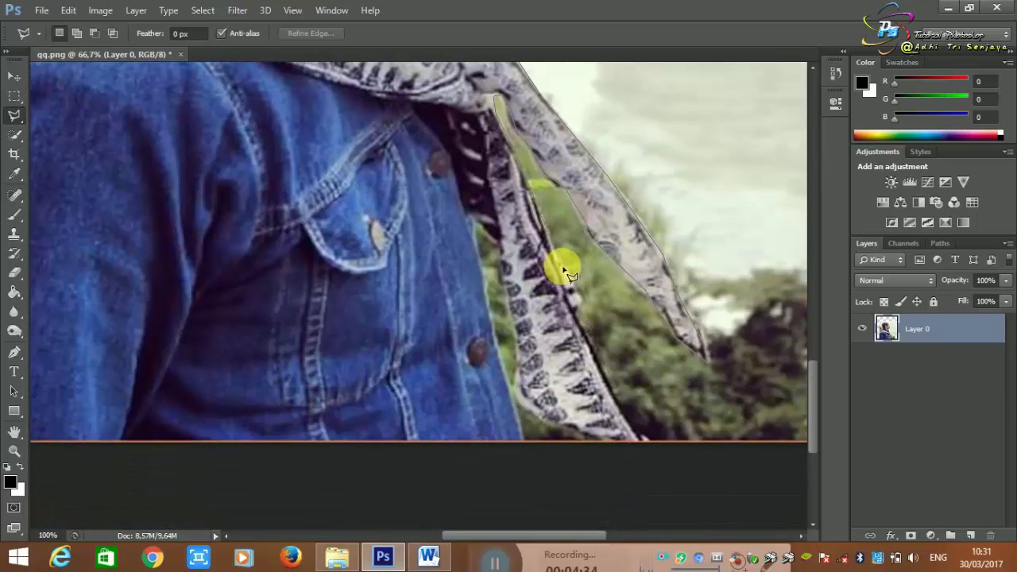
left_click(577, 312)
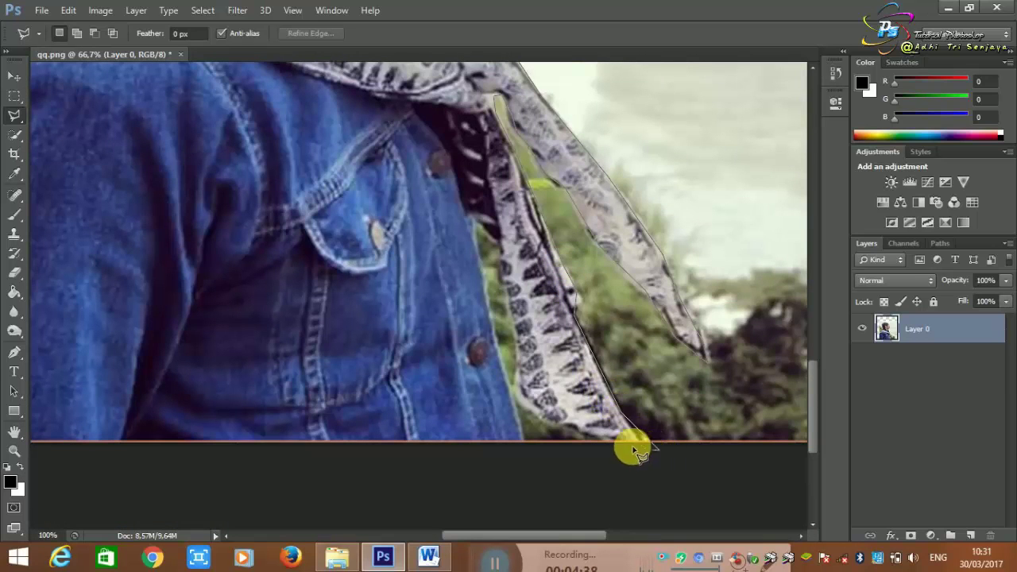
left_click(558, 429)
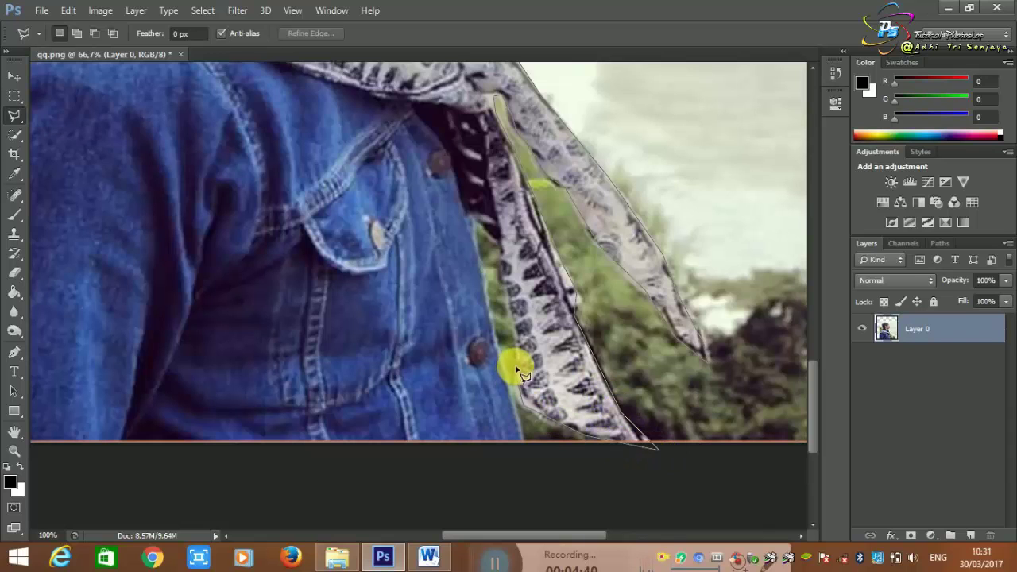
Trace the jacket's front to the bottom edge and close the selection
left_click(478, 223)
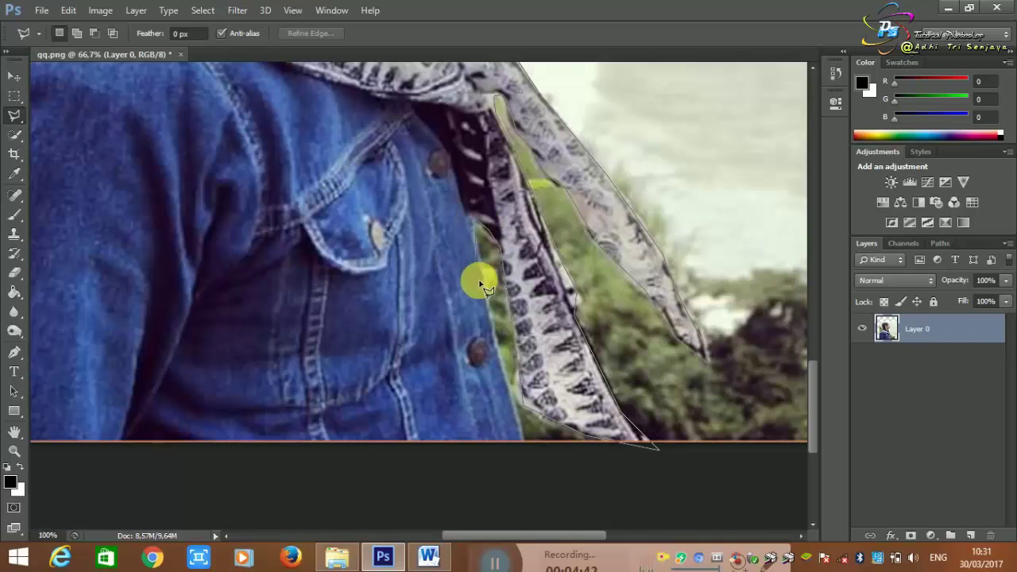
left_click(519, 440)
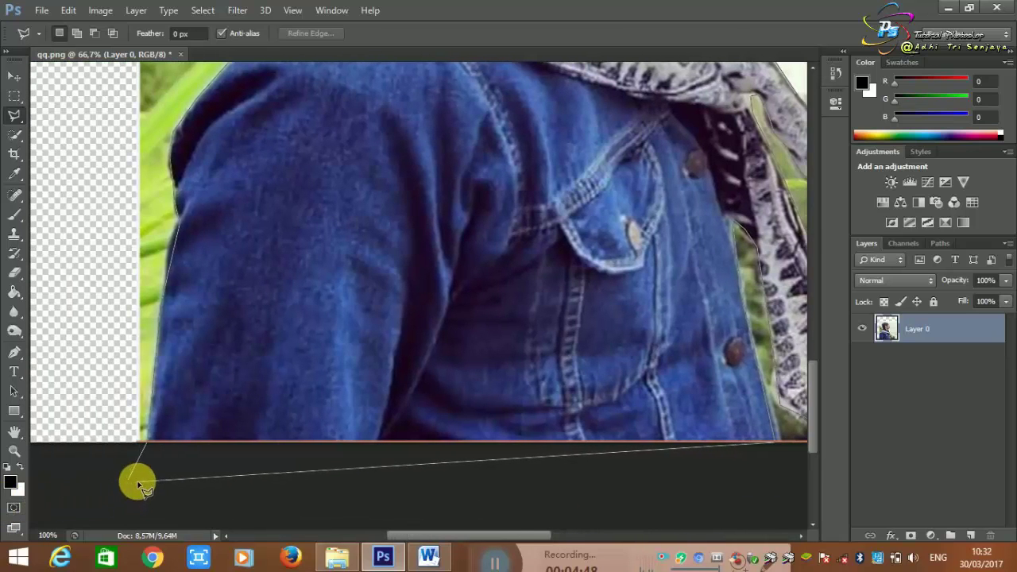
left_click(133, 483)
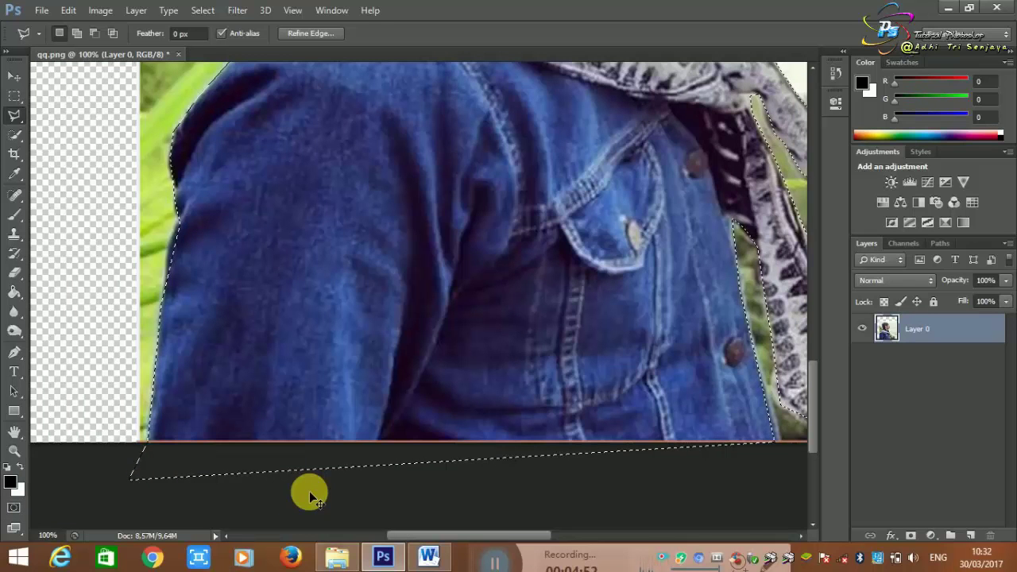
Copy the selected man onto a new Layer 1
key("ctrl+j")
scroll(568, 486, "up", 2)
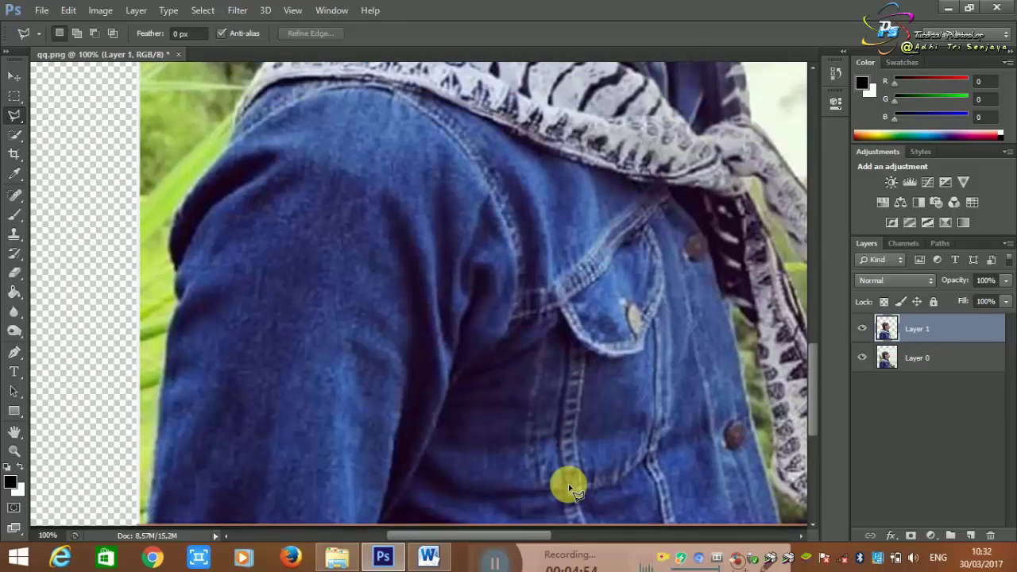
scroll(568, 486, "down", 1)
scroll(569, 486, "down", 2)
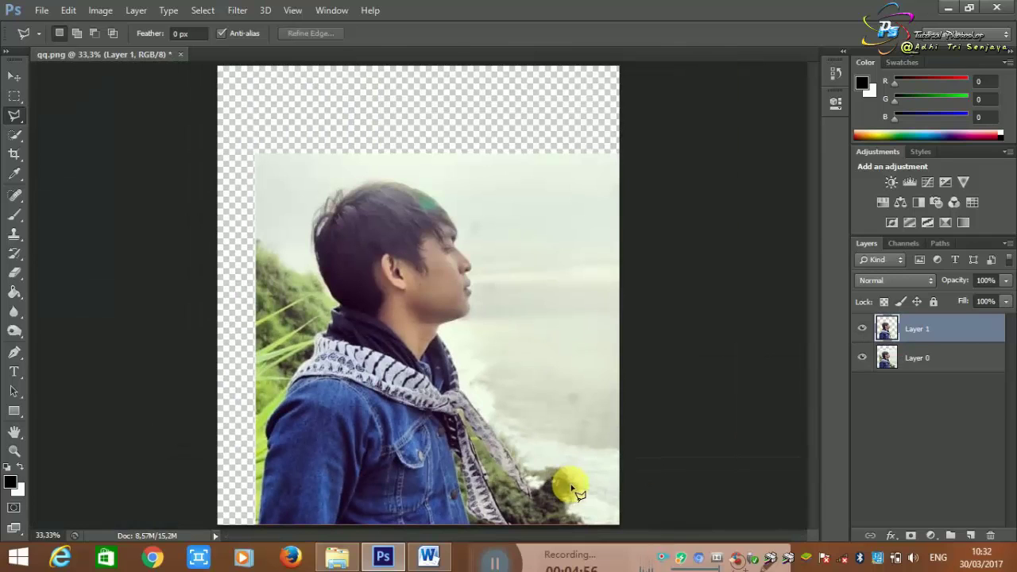
Delete Layer 0, duplicate Layer 1, and hide the lower Layer 1
left_click(862, 359)
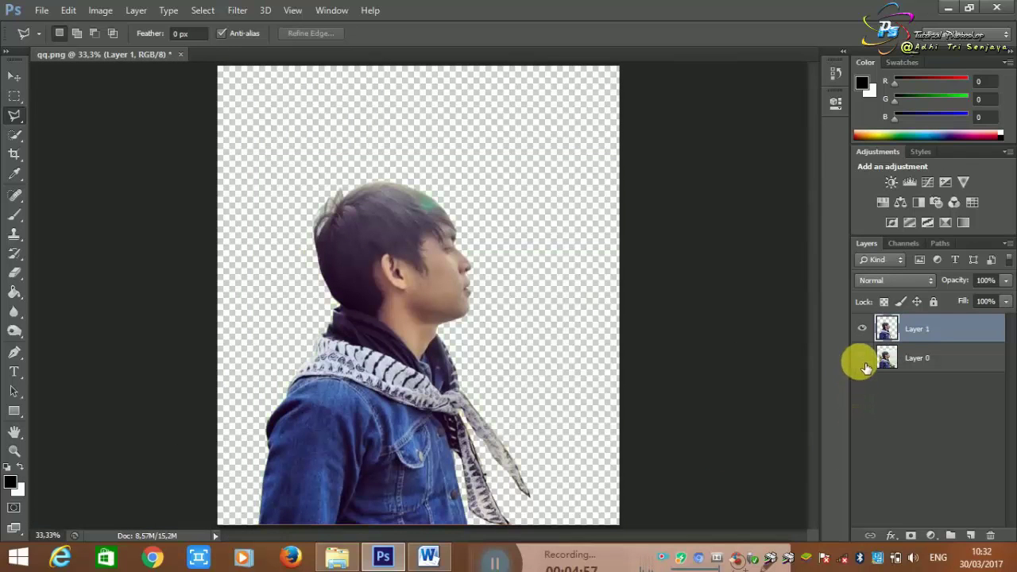
left_click(920, 370)
key("Delete")
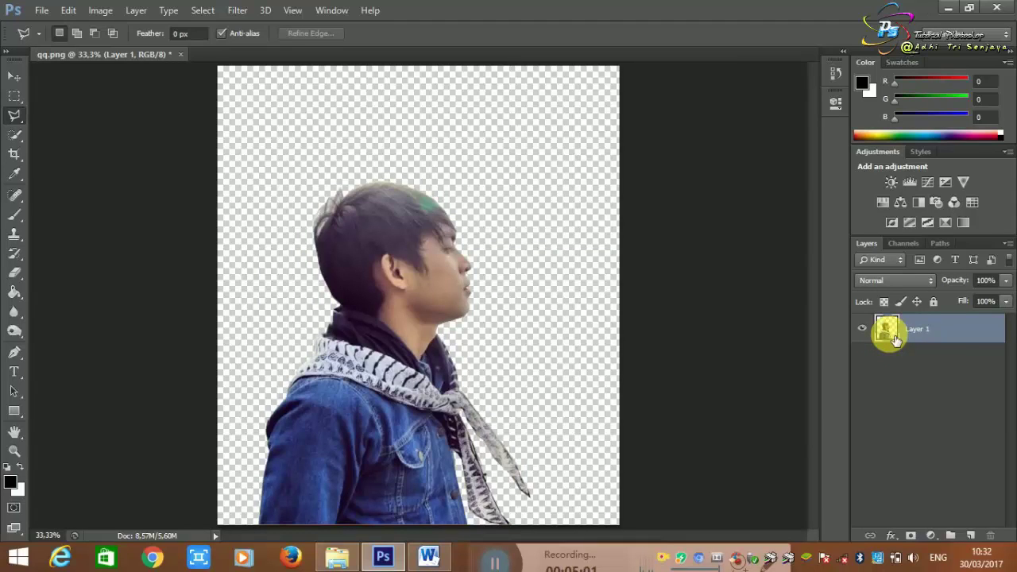
key("ctrl+j")
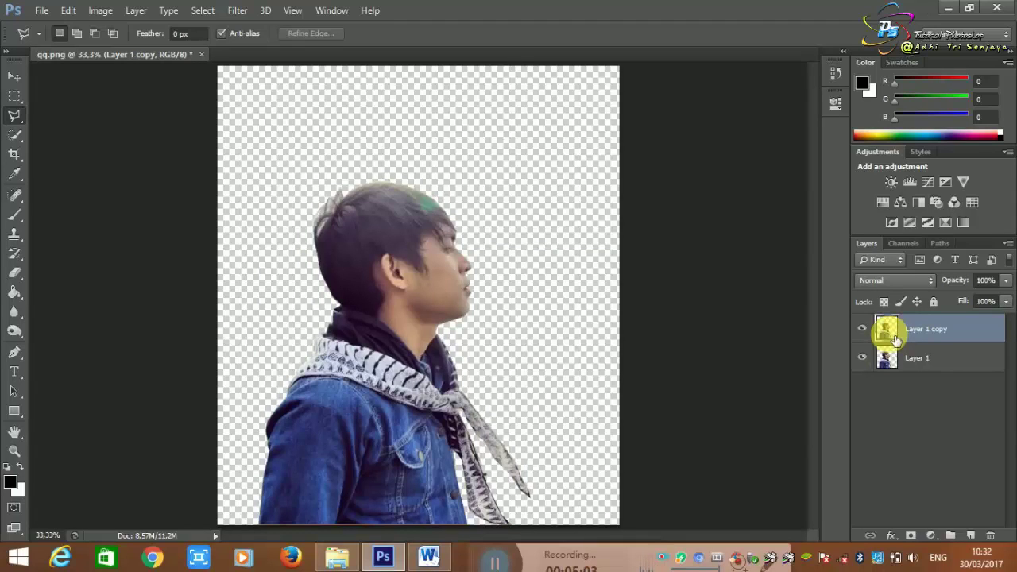
left_click(862, 357)
Paint a Quick Selection over the hair, face, scarf and jacket with a 175 px brush
left_click(13, 140)
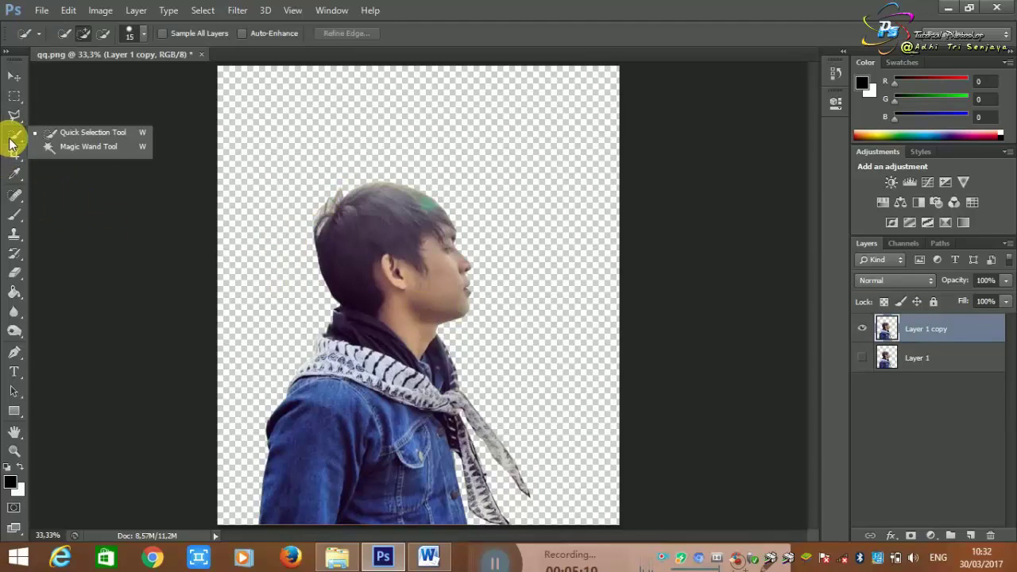
left_click(12, 140)
left_click_drag(12, 140, 54, 140)
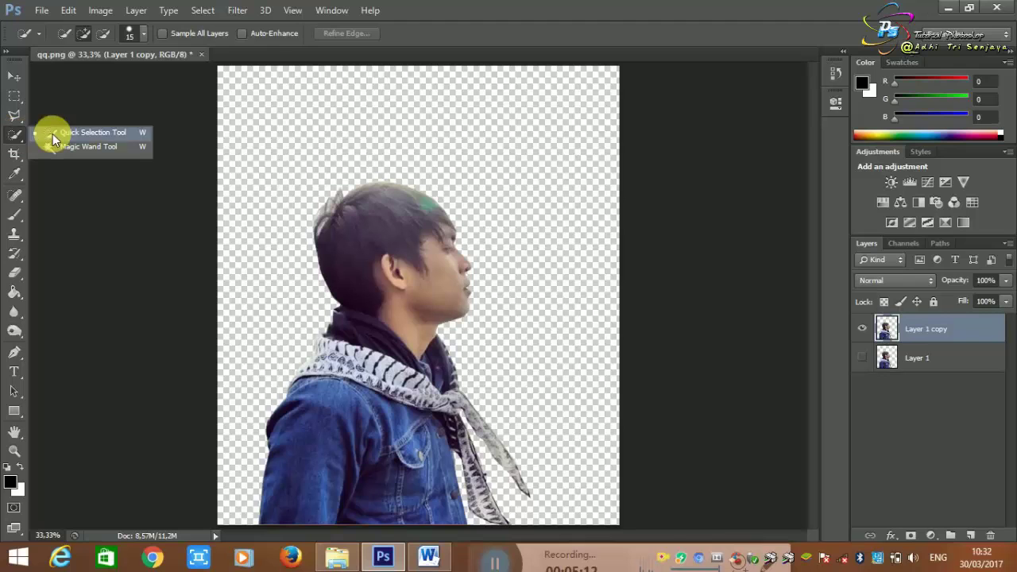
mouse_move(336, 233)
left_mouse_down()
mouse_move(345, 223)
mouse_move(339, 196)
left_mouse_up()
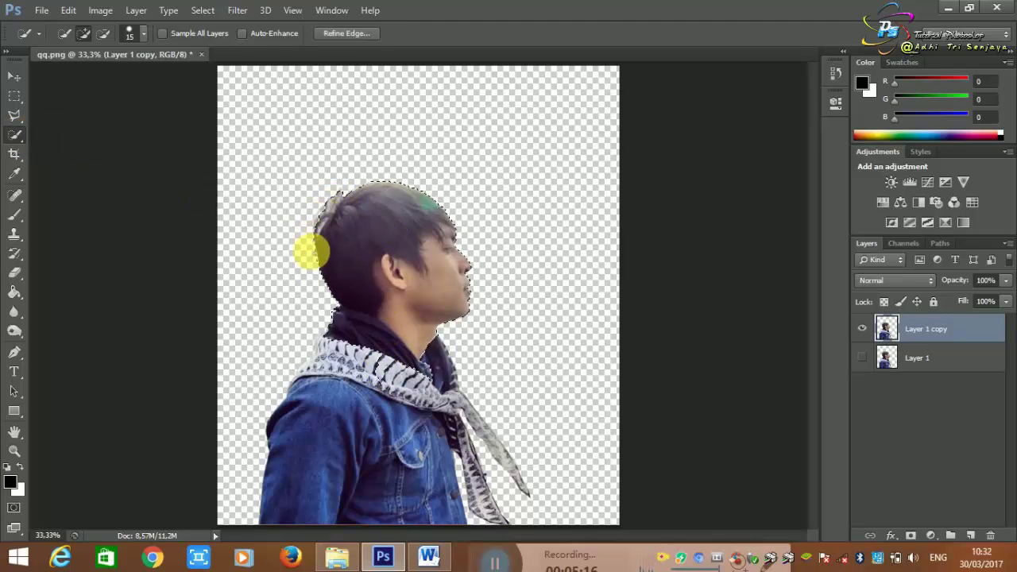
left_click_drag(311, 252, 278, 478)
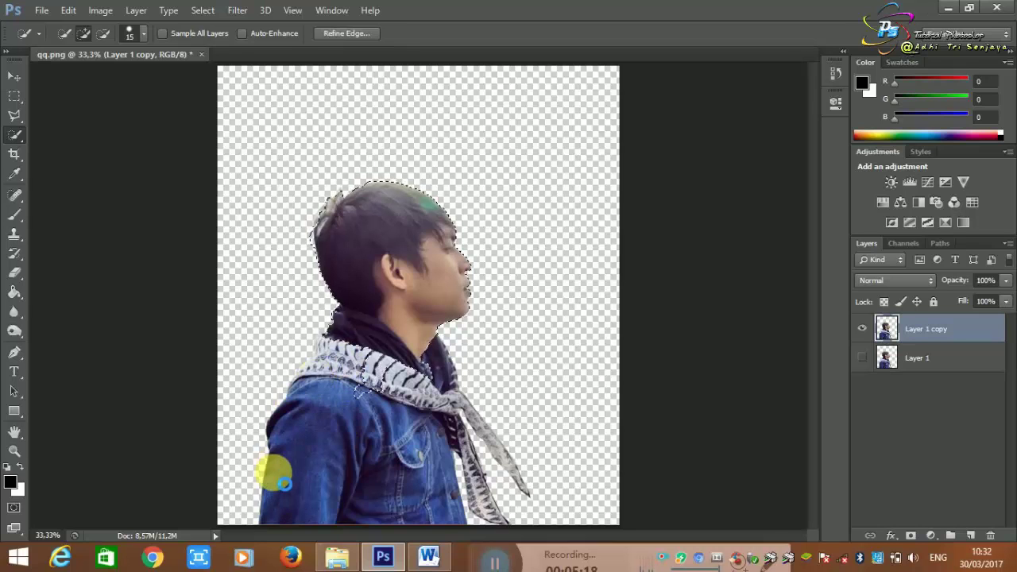
left_click_drag(283, 482, 399, 389)
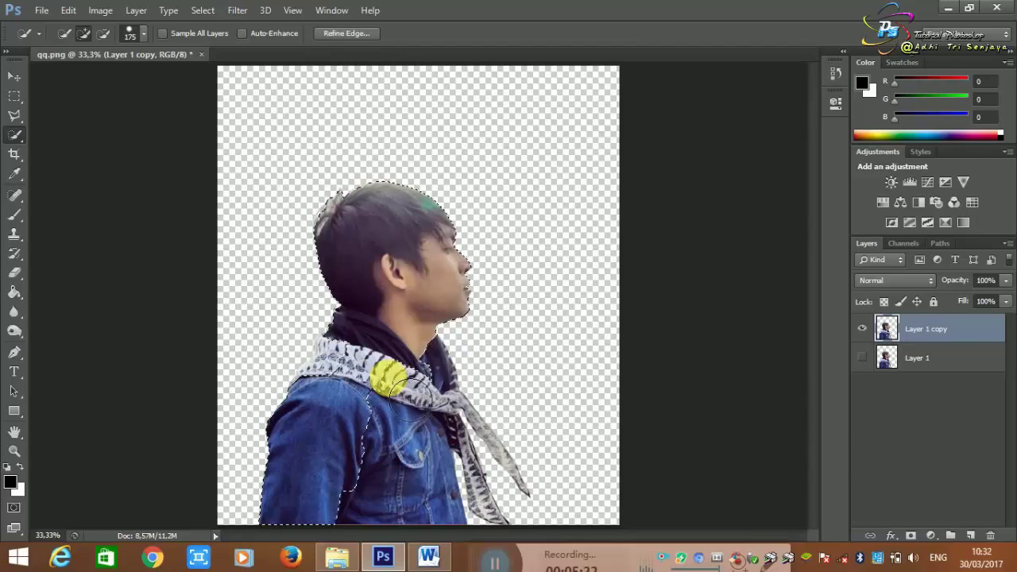
left_click_drag(392, 382, 528, 482)
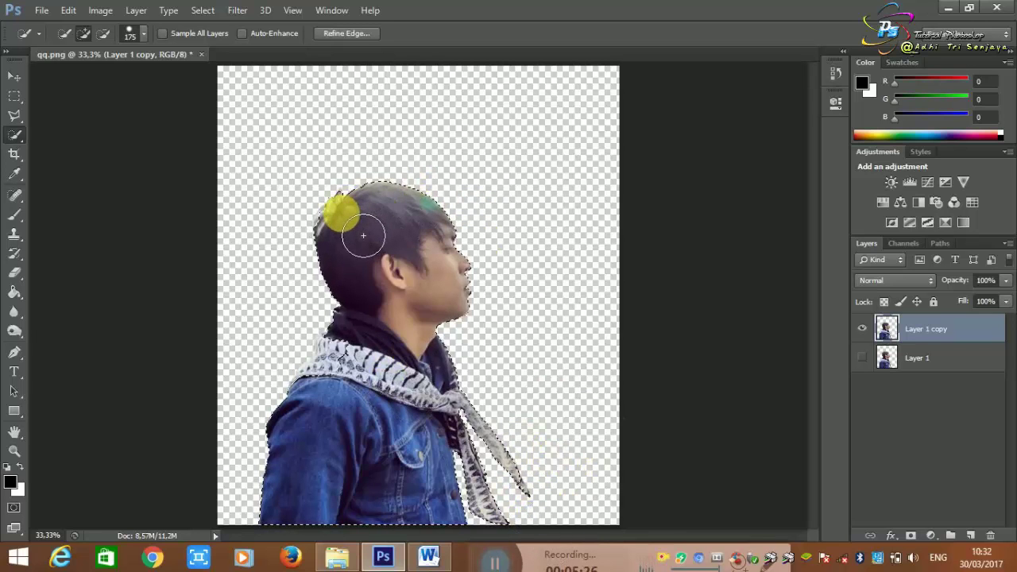
left_click_drag(366, 225, 377, 270)
mouse_move(552, 215)
left_mouse_down()
mouse_move(515, 213)
mouse_move(457, 295)
mouse_move(523, 252)
mouse_move(538, 341)
mouse_move(488, 357)
mouse_move(465, 341)
mouse_move(497, 311)
mouse_move(426, 219)
mouse_move(359, 224)
mouse_move(353, 328)
mouse_move(322, 432)
mouse_move(378, 332)
mouse_move(317, 414)
mouse_move(308, 462)
mouse_move(401, 429)
mouse_move(445, 501)
mouse_move(425, 465)
mouse_move(411, 372)
left_mouse_up()
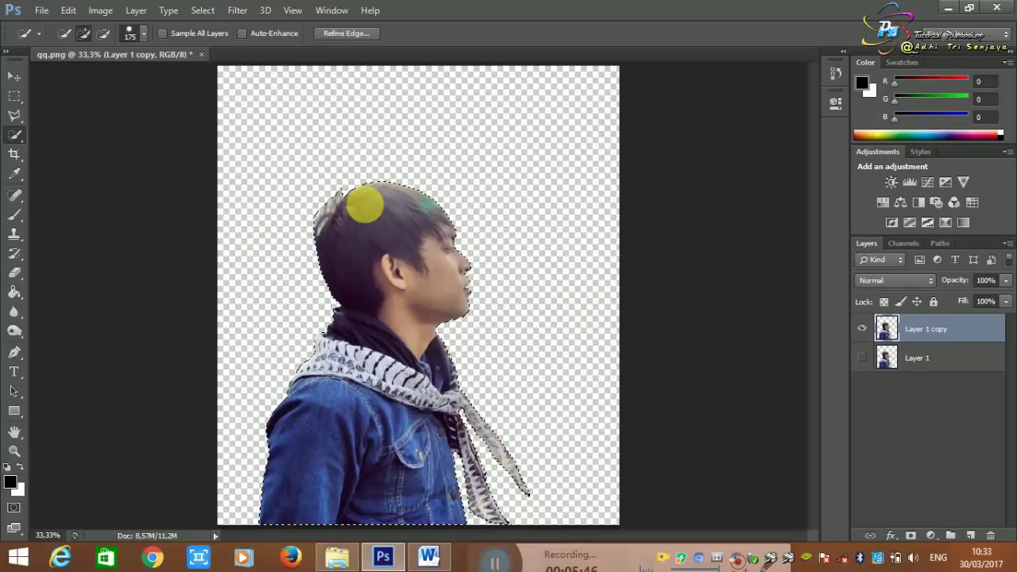
mouse_move(365, 204)
left_mouse_down()
mouse_move(370, 301)
mouse_move(297, 476)
mouse_move(357, 424)
mouse_move(435, 462)
left_mouse_up()
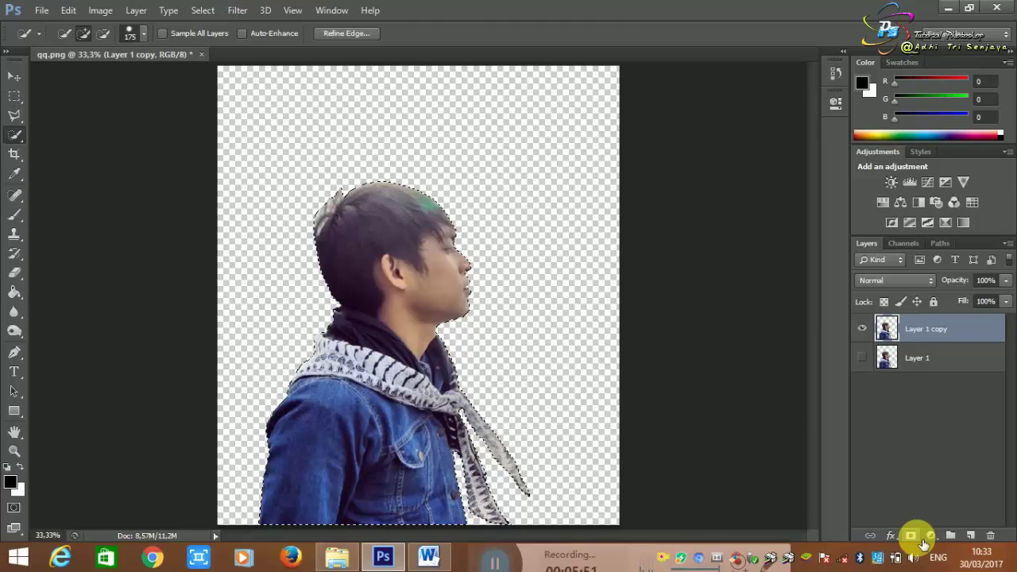
Add a layer mask from the selection to Layer 1 copy and bring up the mask's options menu
left_click(919, 537)
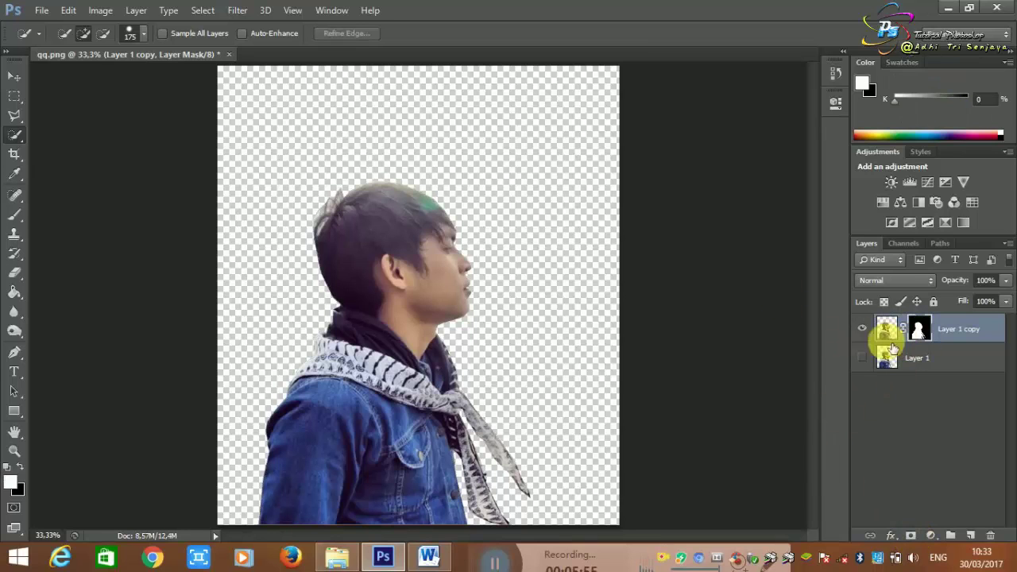
left_click(16, 77)
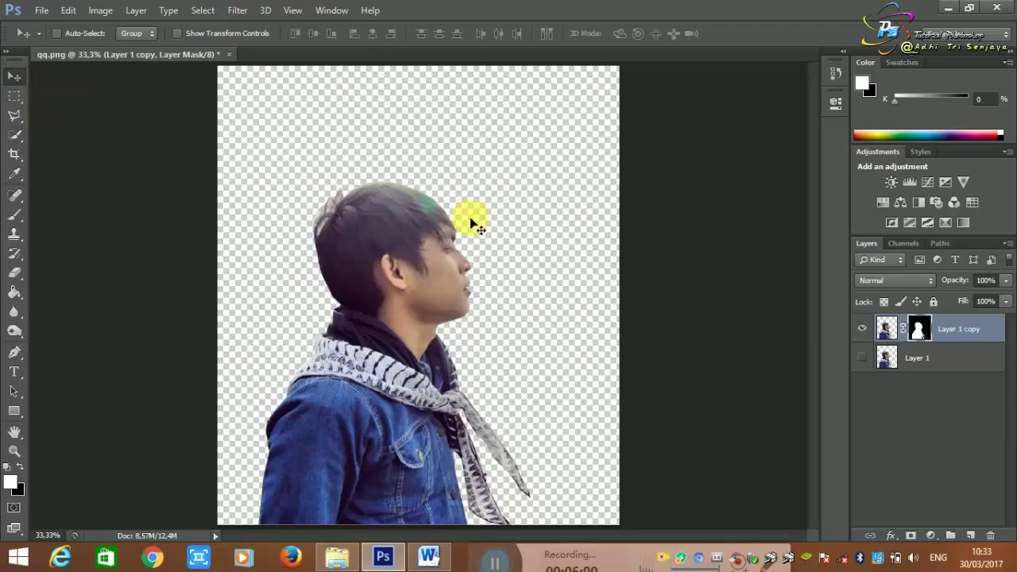
double_click(919, 334)
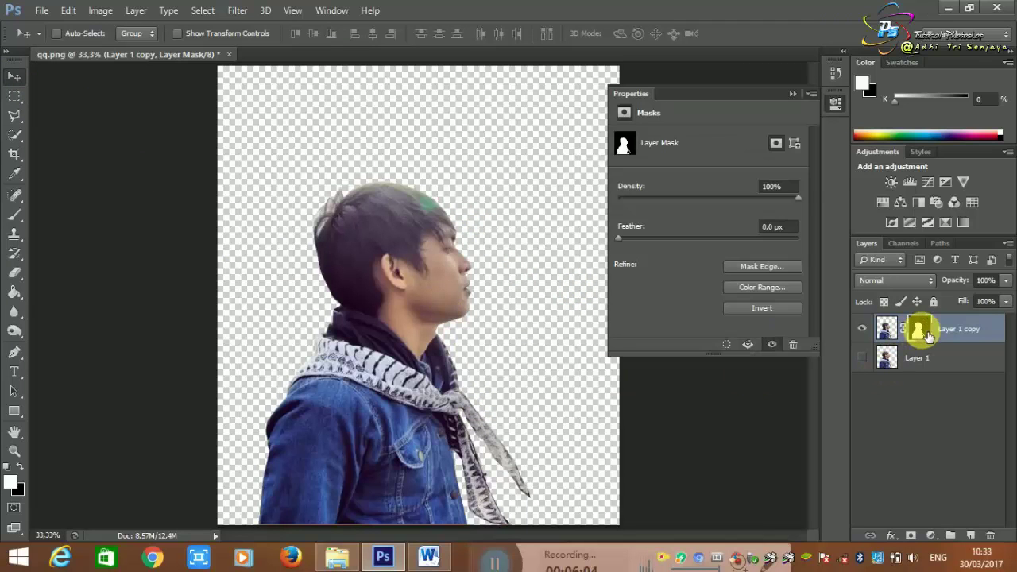
left_click(791, 93)
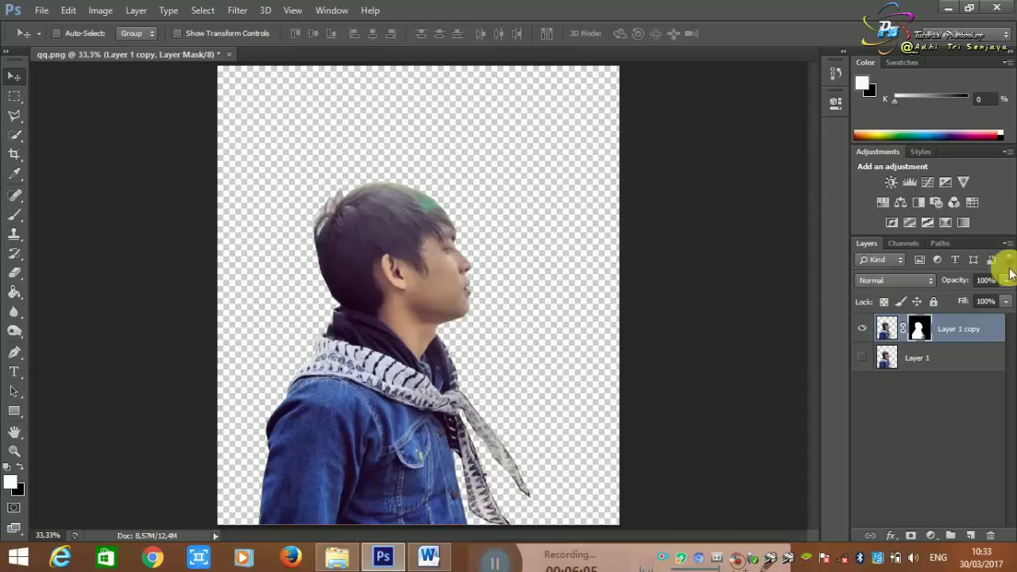
right_click(924, 324)
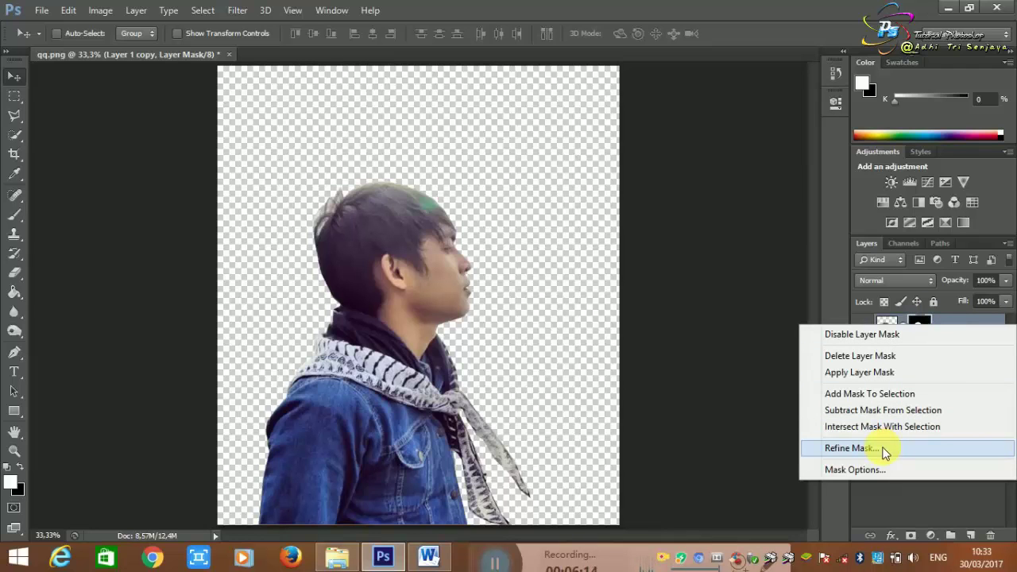
Widen the Refine Mask edge radius and smoothing, zooming in to check the chin and neck edge
left_click(867, 449)
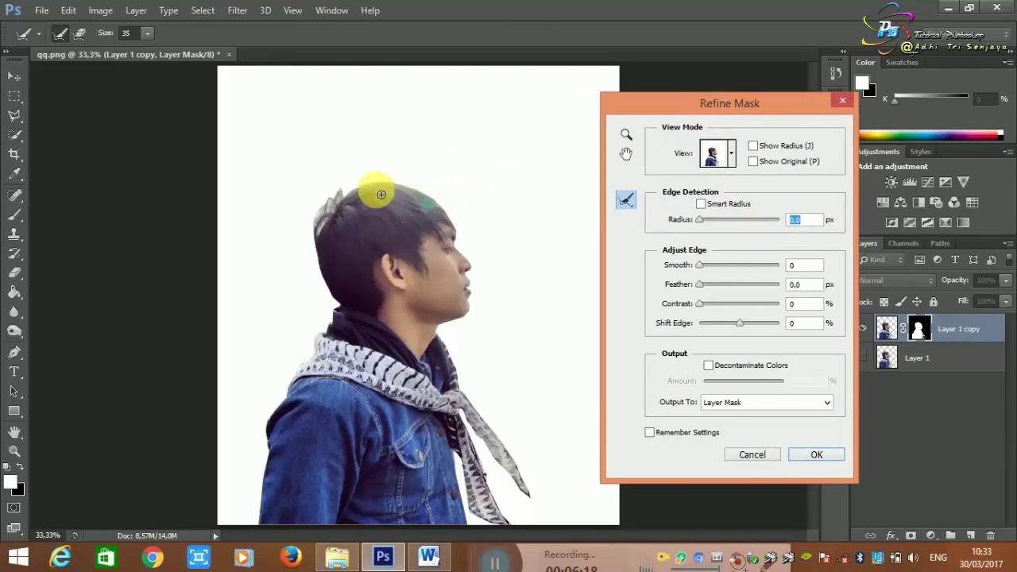
left_click_drag(698, 220, 734, 225)
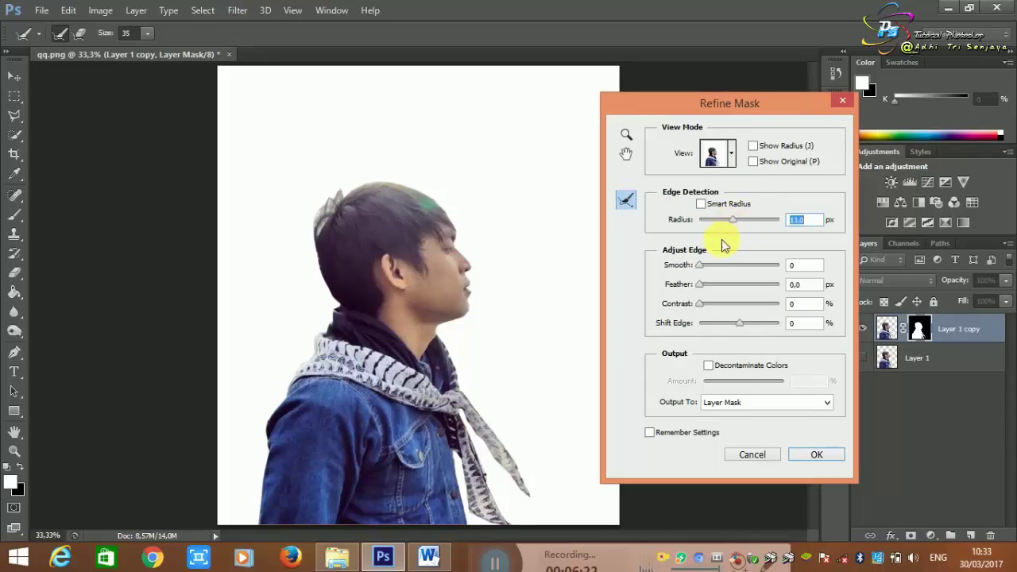
mouse_move(701, 265)
left_mouse_down()
mouse_move(730, 270)
mouse_move(729, 287)
left_mouse_up()
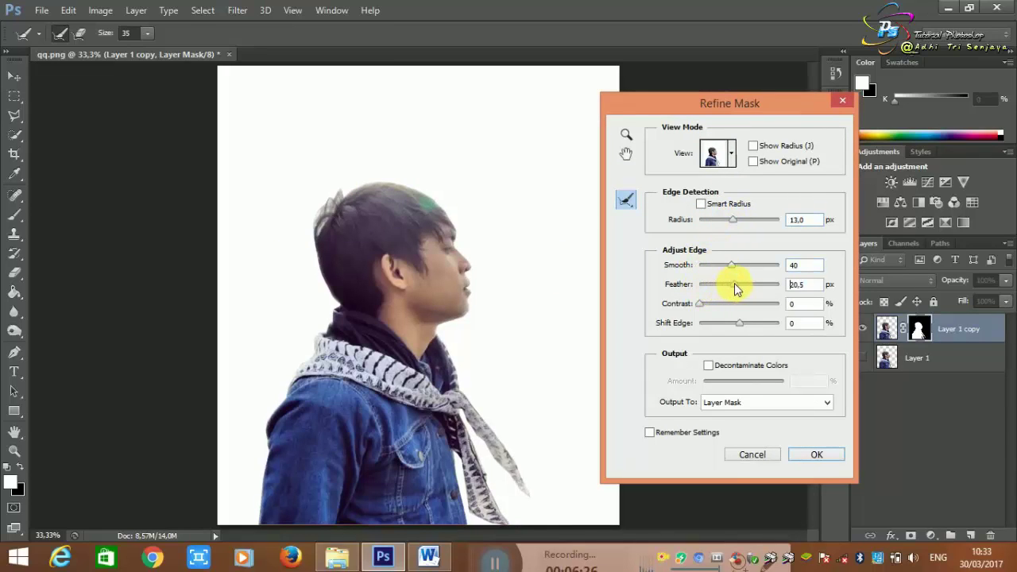
left_click(591, 283)
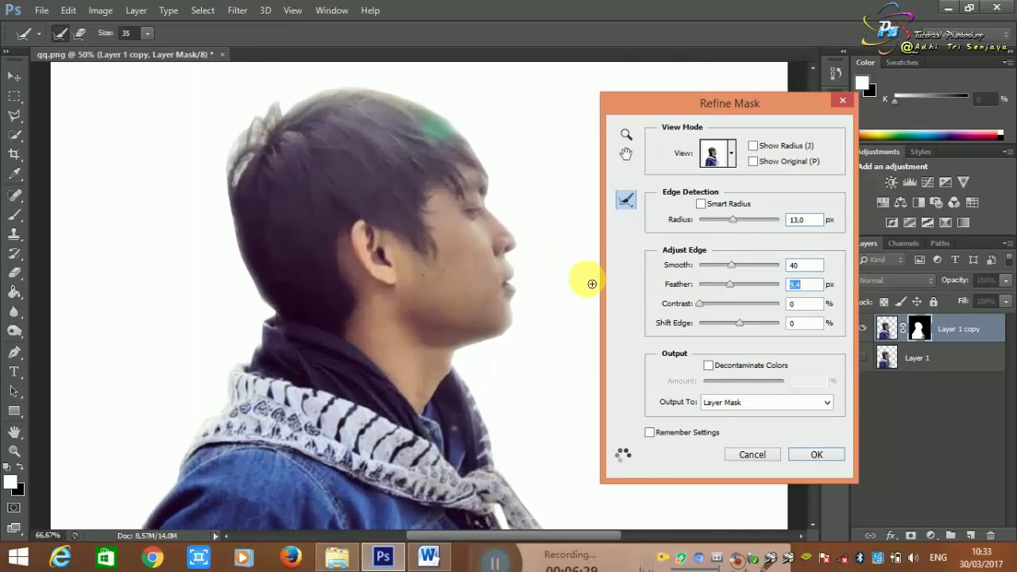
left_click(592, 283)
left_click(592, 283)
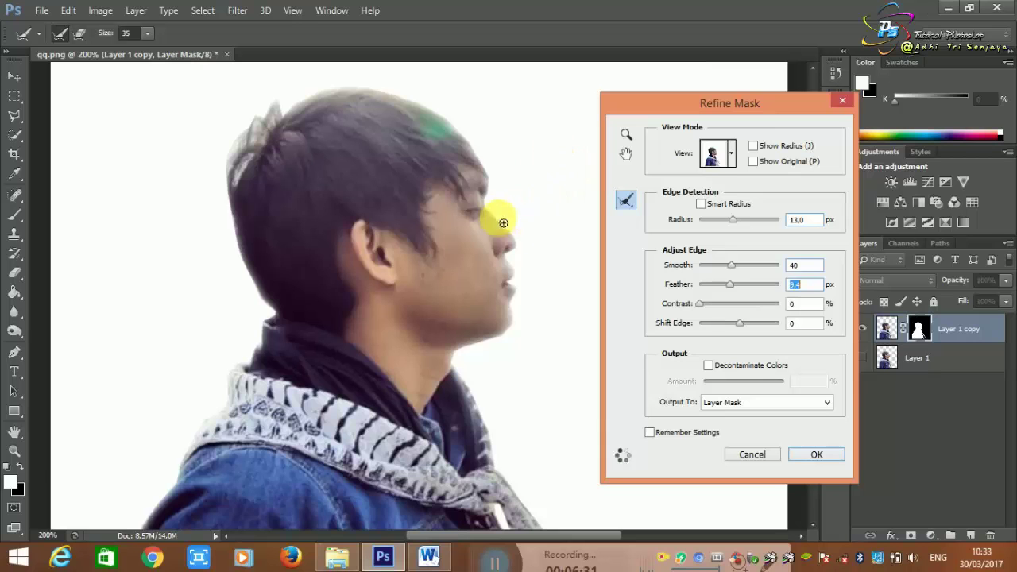
left_click(515, 314)
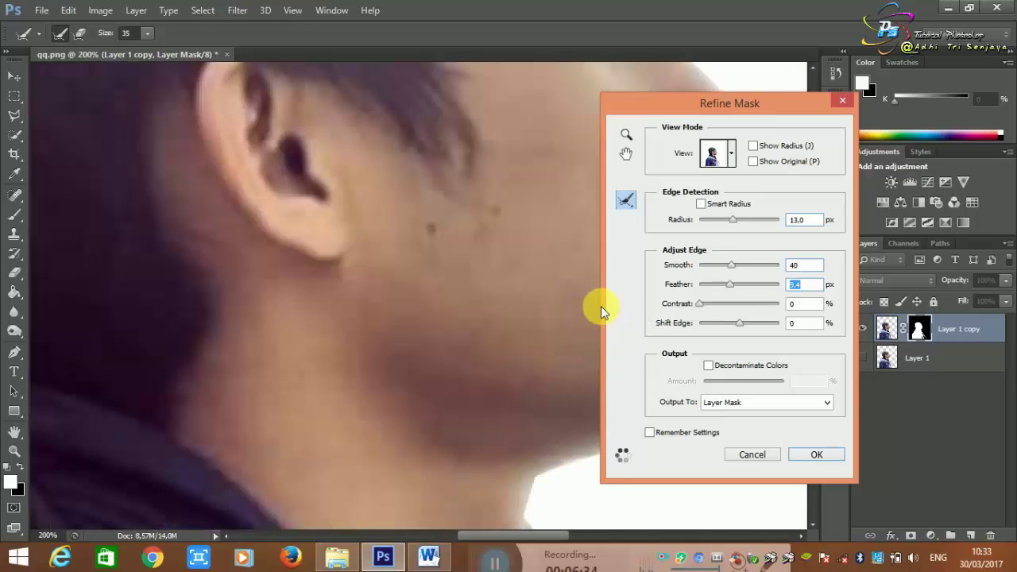
key("ctrl+minus")
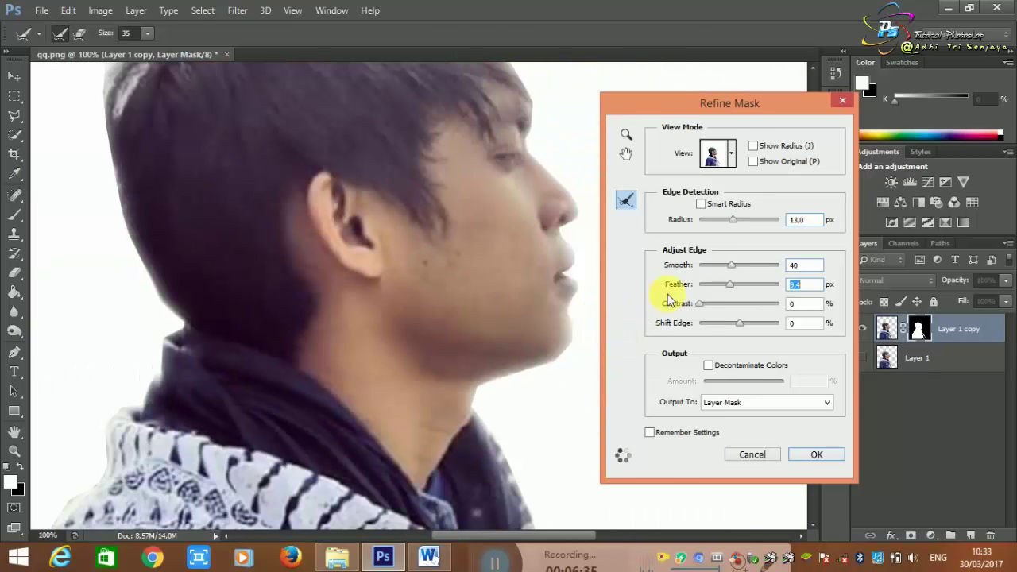
Set edge contrast to 44 and shift edge to +27, ease smoothing and feathering, and apply the mask
left_click_drag(715, 307, 735, 308)
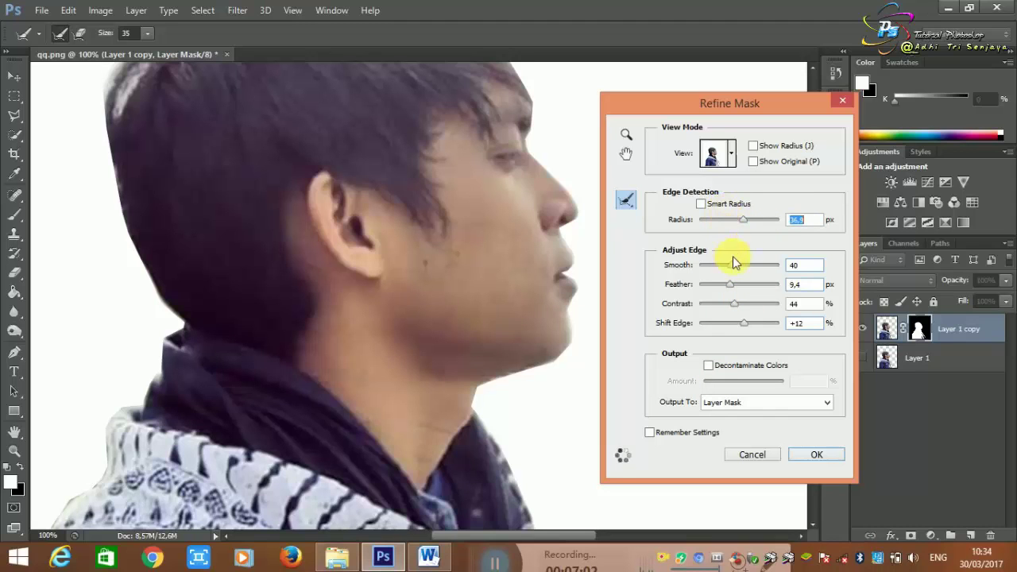
left_click_drag(734, 268, 719, 268)
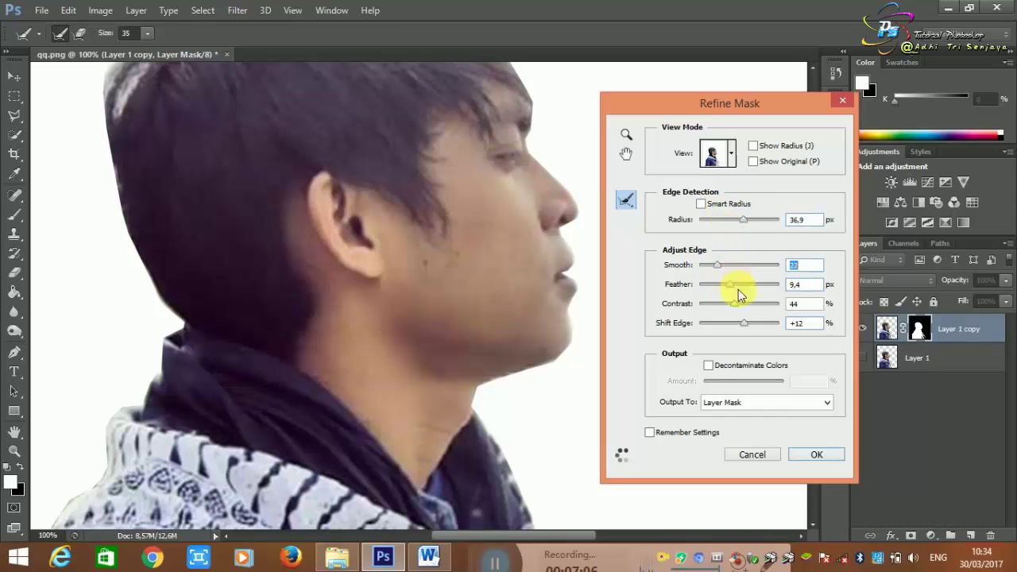
left_click_drag(747, 323, 750, 323)
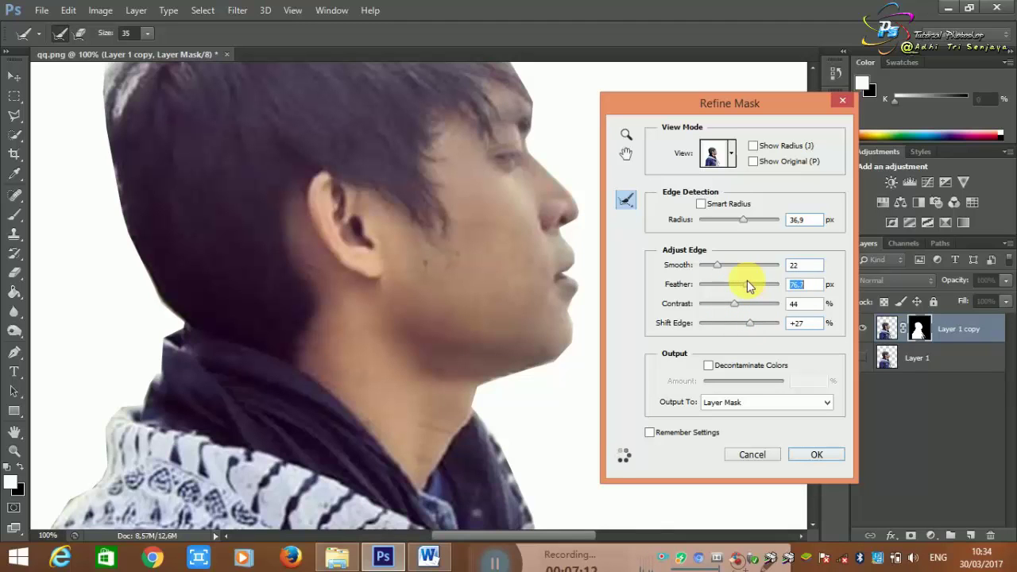
left_click_drag(747, 285, 738, 286)
left_click(802, 457)
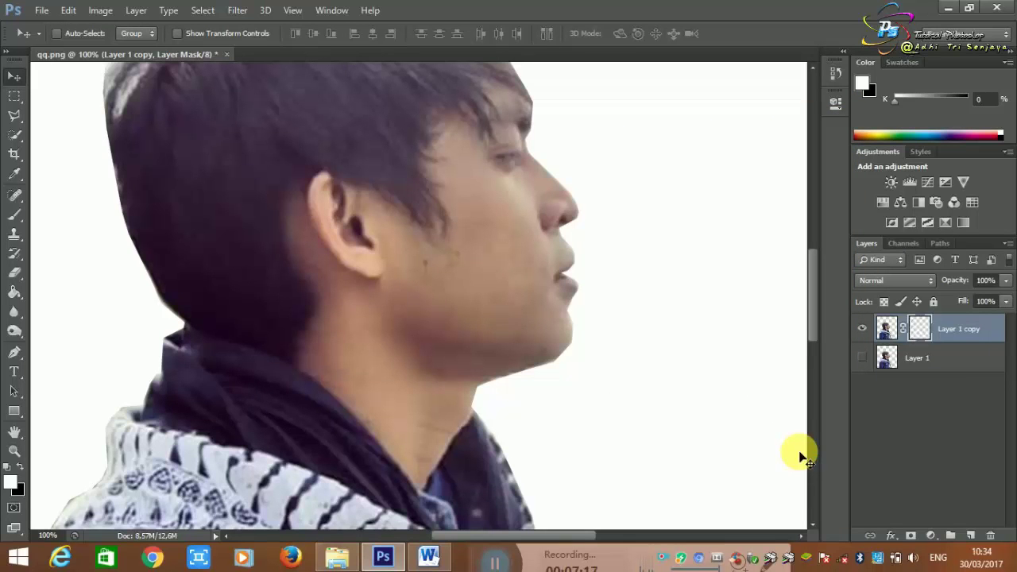
Zoom out to see the whole cut-out profile and bring up the Open dialog
key("ctrl+minus")
key("ctrl+minus")
key("ctrl+minus")
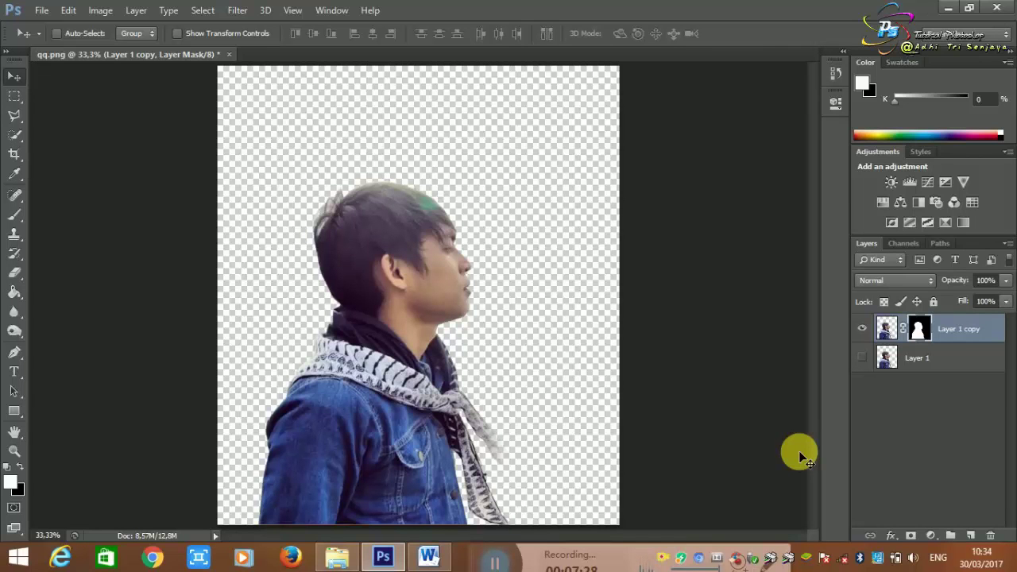
key("ctrl+o")
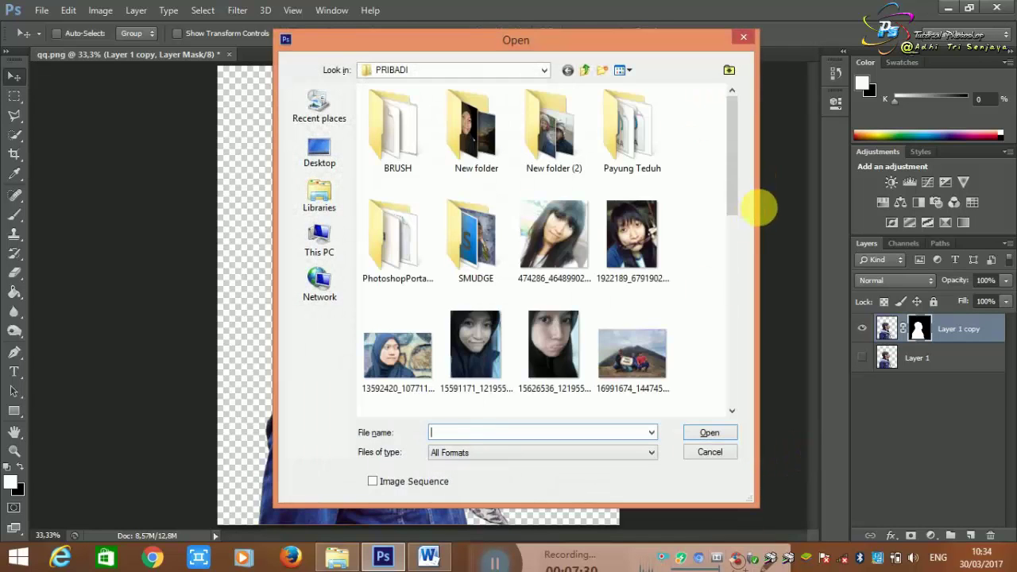
Browse into New folder and try opening the forest photo
mouse_move(732, 187)
left_mouse_down()
mouse_move(736, 364)
mouse_move(733, 186)
left_mouse_up()
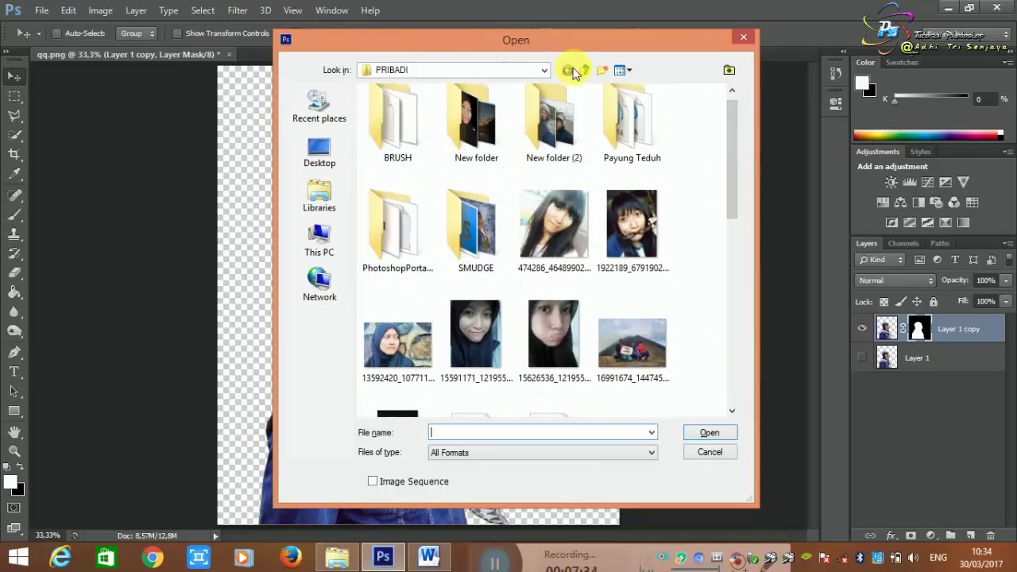
double_click(497, 119)
scroll(513, 126, "down", 3)
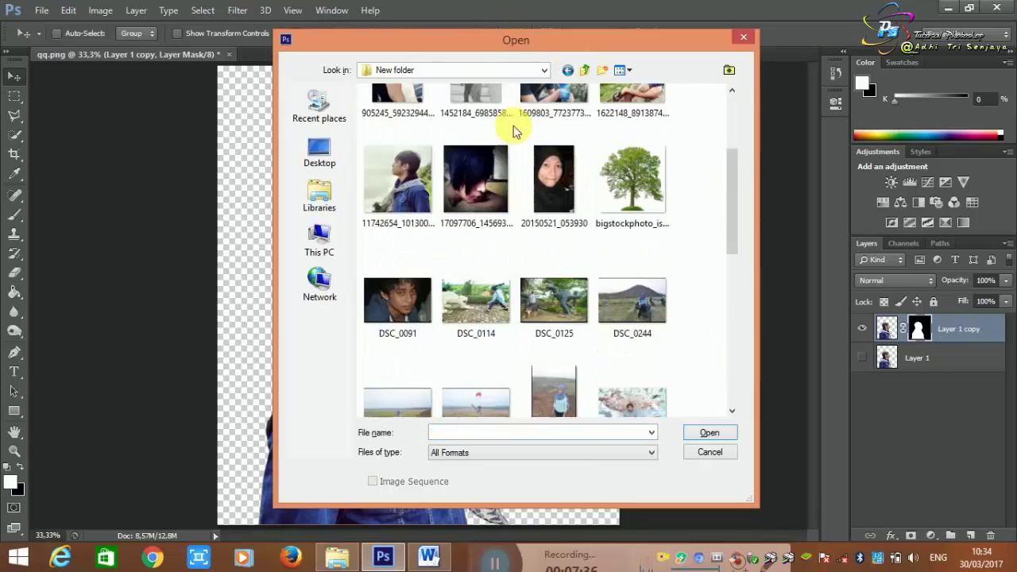
scroll(595, 199, "down", 3)
scroll(609, 238, "down", 3)
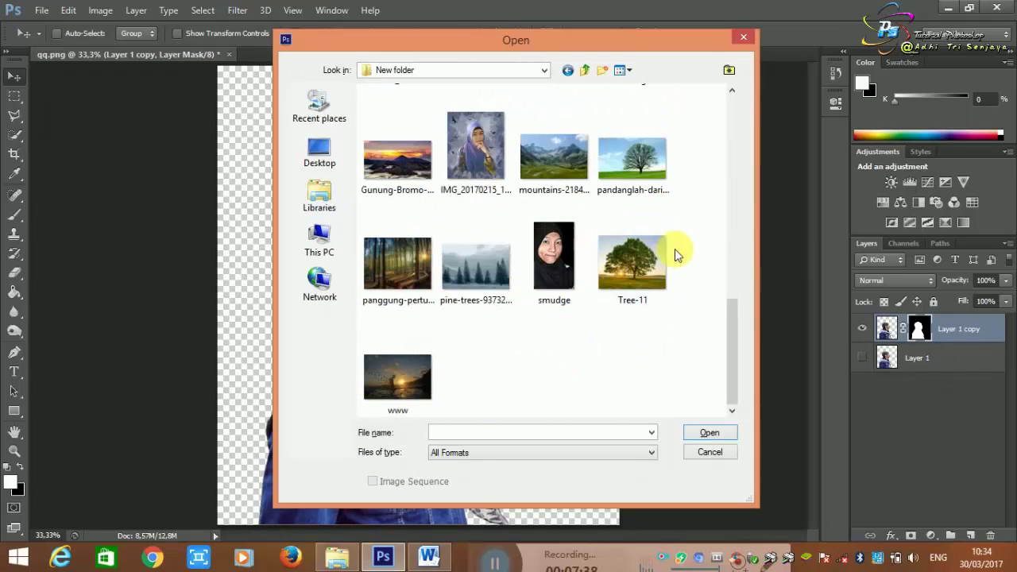
left_click(398, 261)
double_click(398, 261)
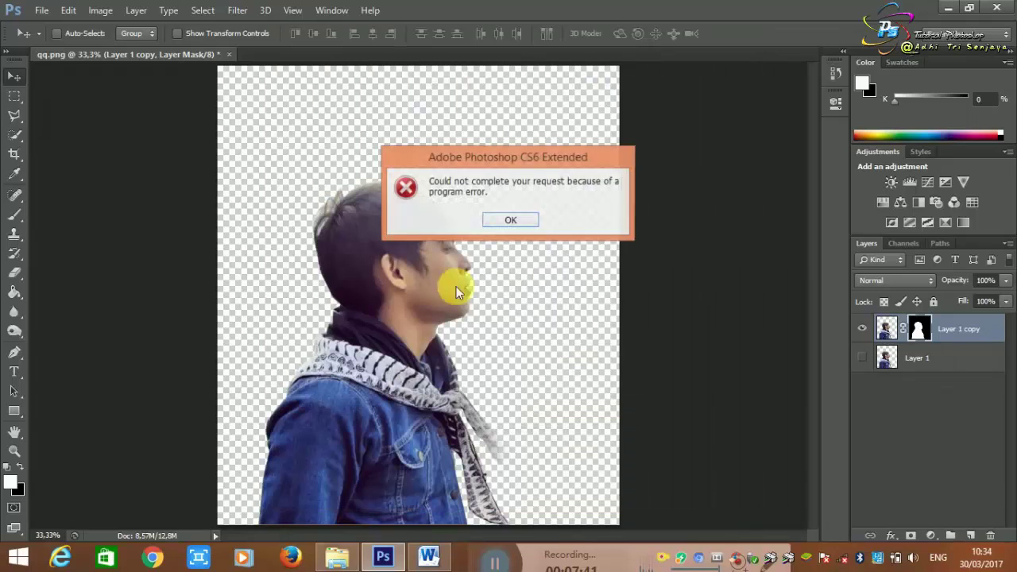
Dismiss the program error and open Tree-11 from the Open dialog instead
left_click(529, 225)
key("ctrl+o")
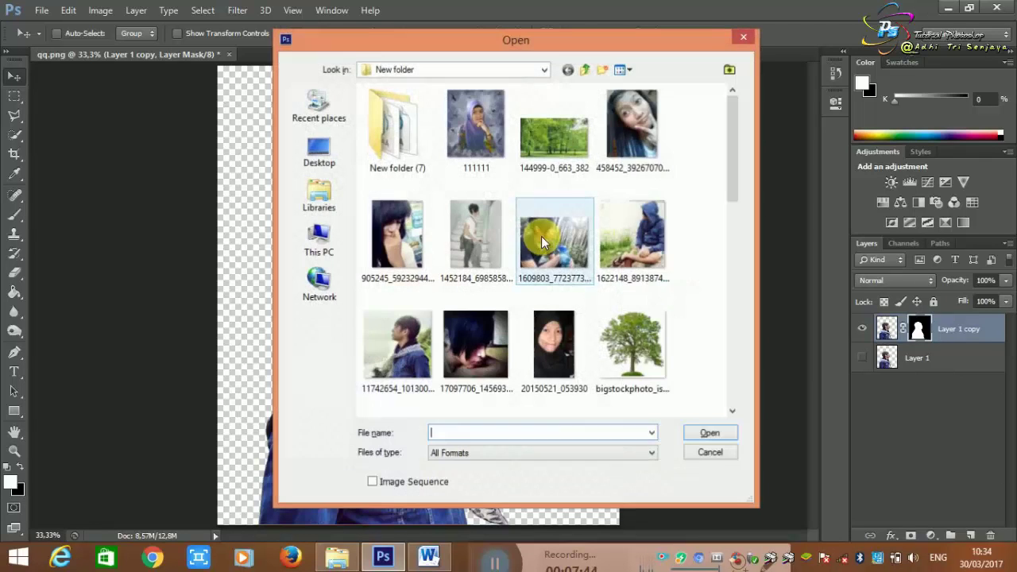
left_click_drag(735, 133, 725, 316)
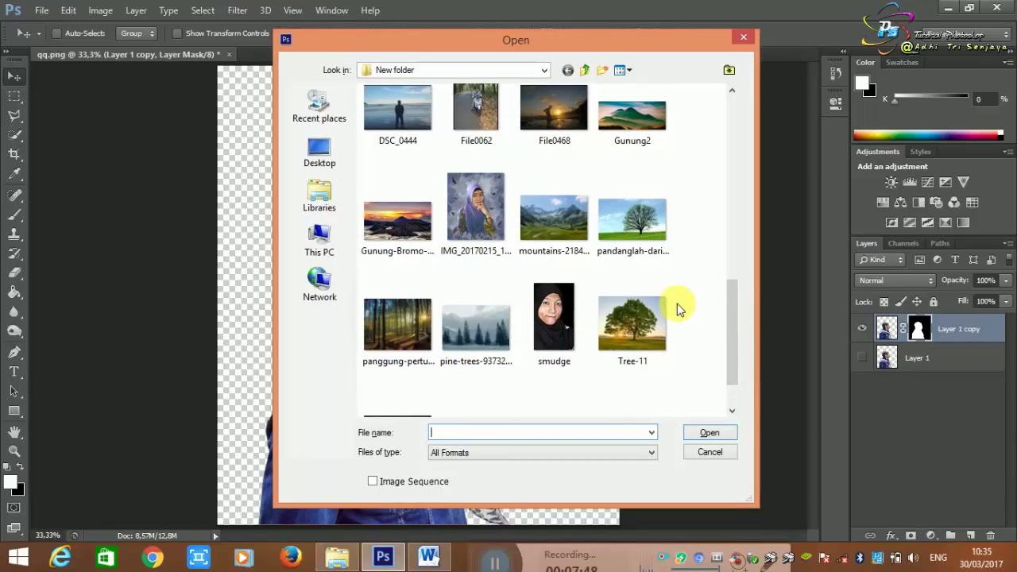
double_click(653, 326)
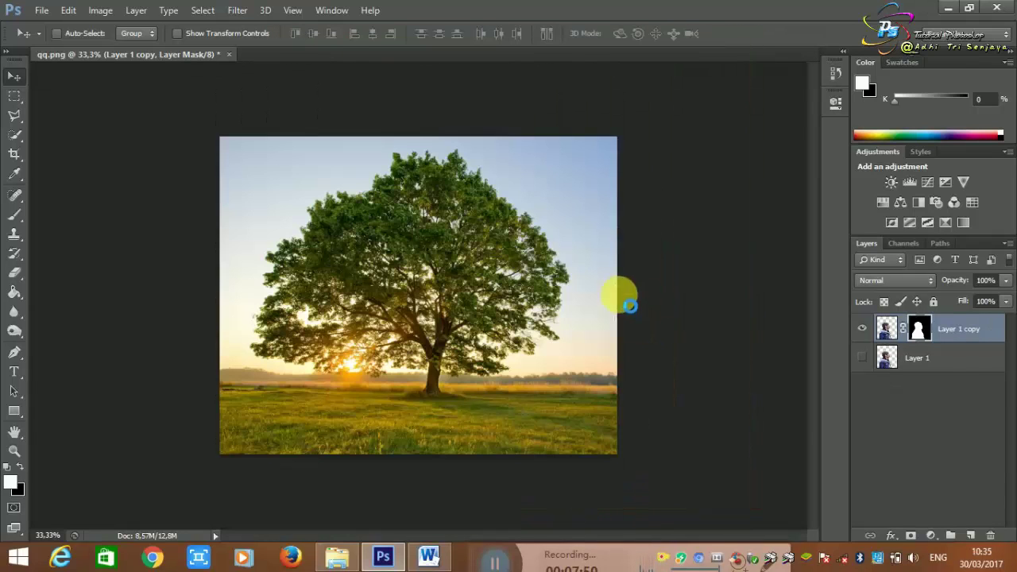
Drag the Tree-11 photo into qq.png as a new layer and close Tree-11
left_click_drag(322, 58, 511, 110)
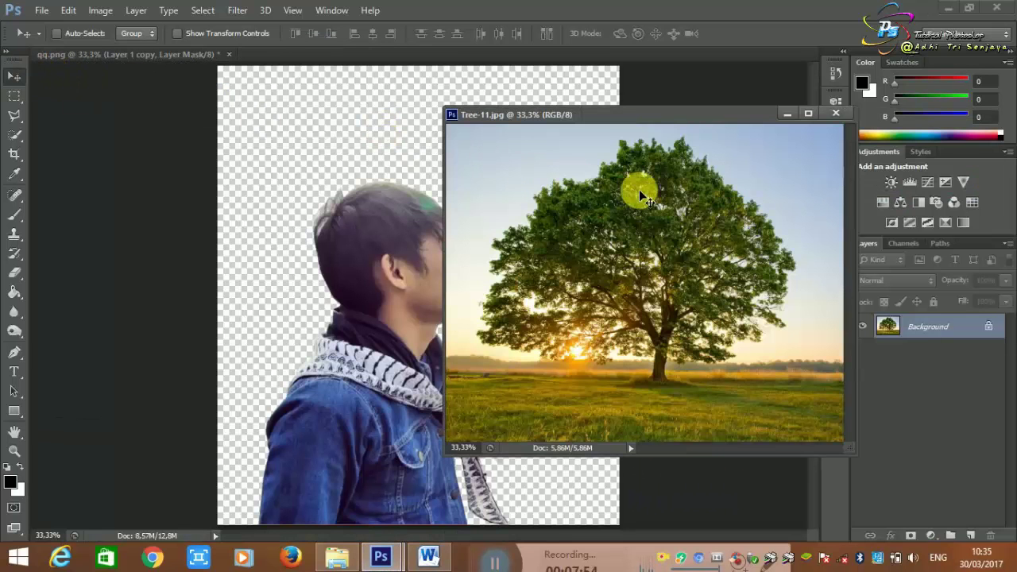
mouse_move(642, 195)
left_mouse_down()
mouse_move(364, 235)
mouse_move(430, 221)
mouse_move(353, 244)
left_mouse_up()
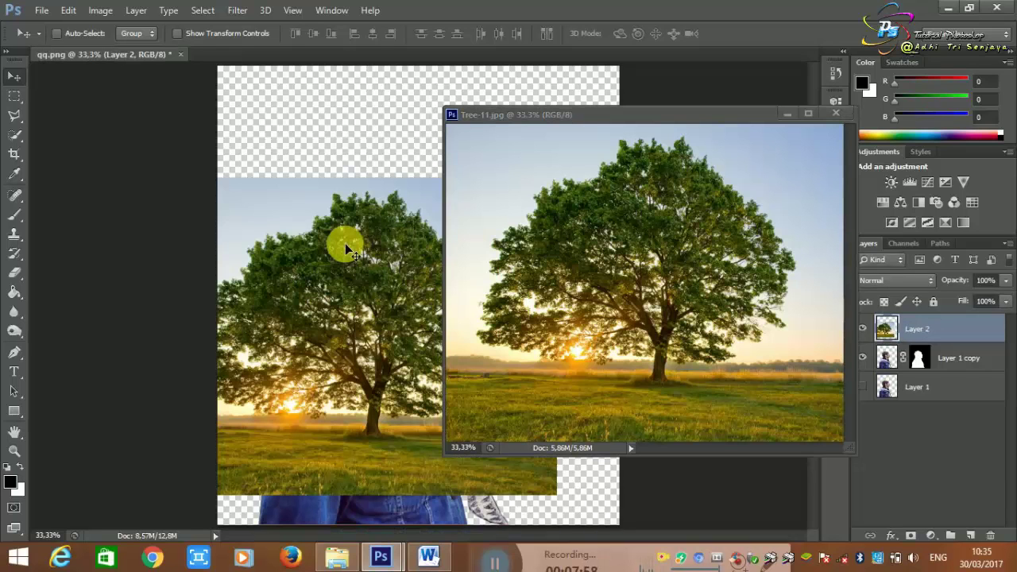
left_click(834, 113)
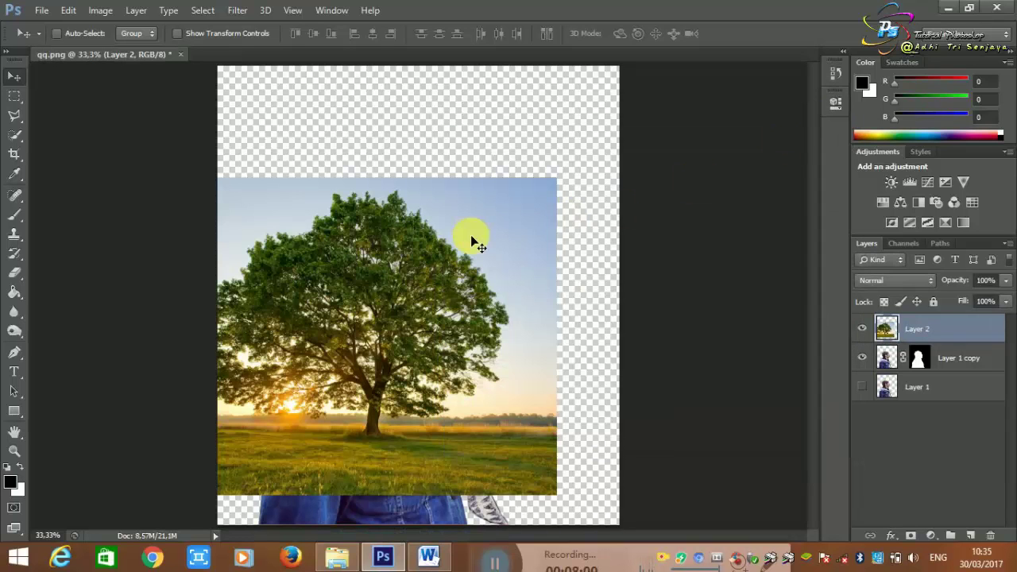
Move the tree lower and scale it up to cover the canvas width
mouse_move(471, 235)
left_mouse_down()
mouse_move(510, 272)
mouse_move(534, 267)
left_mouse_up()
key("ctrl+t")
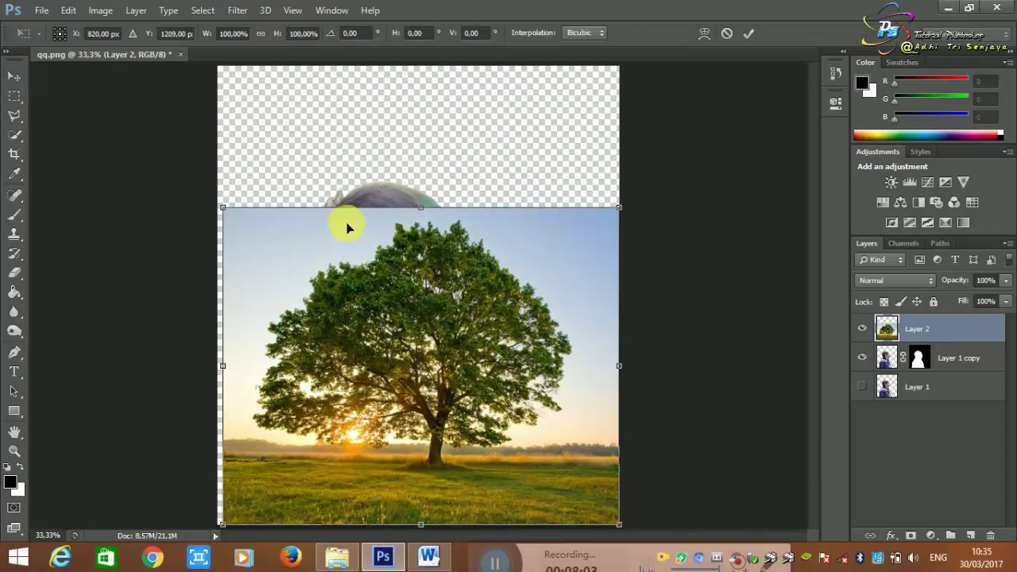
left_click_drag(224, 209, 168, 168)
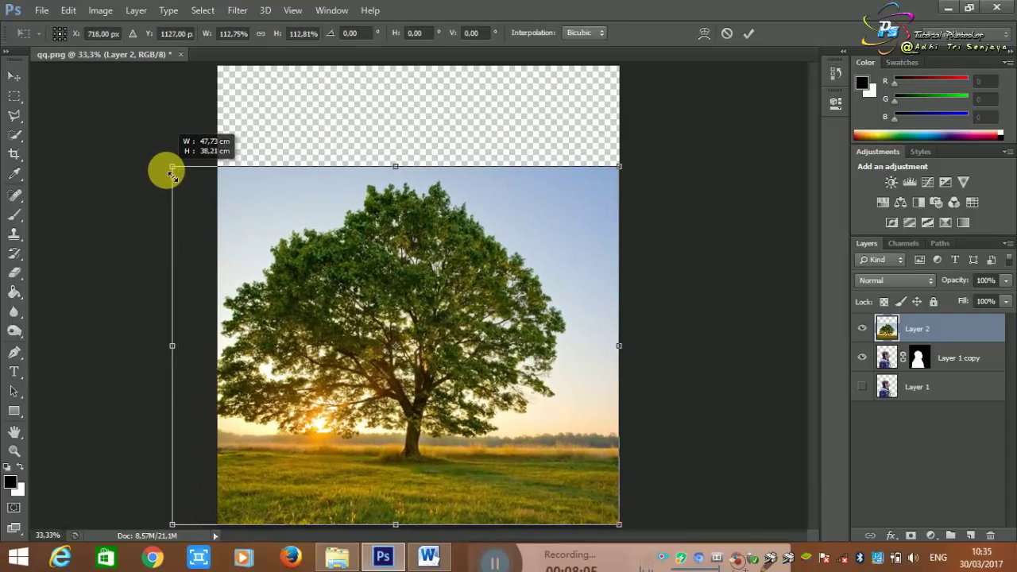
key("Return")
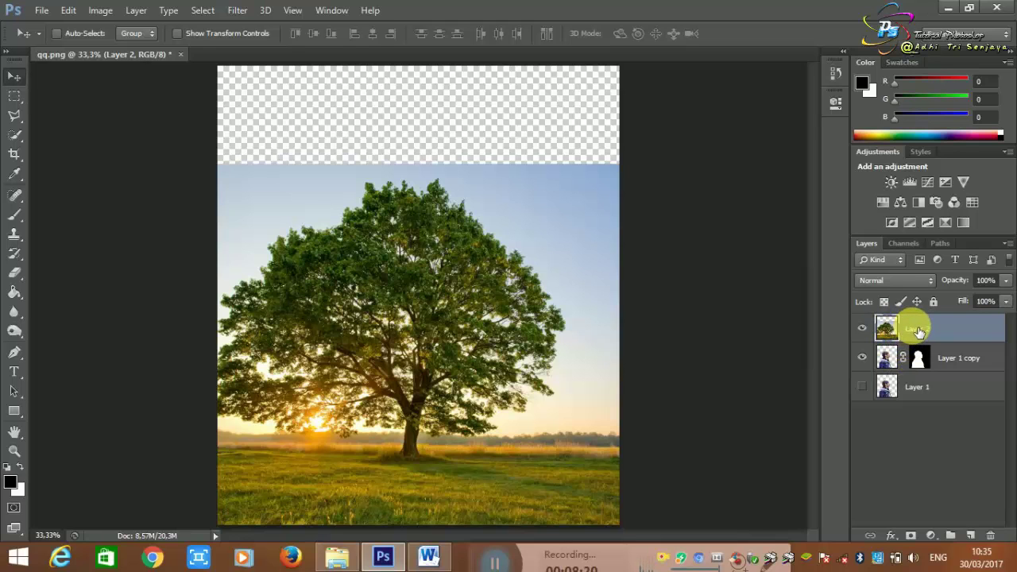
Clip Layer 2's tree to the man's silhouette and give Layer 2 a white layer mask
right_click(916, 330)
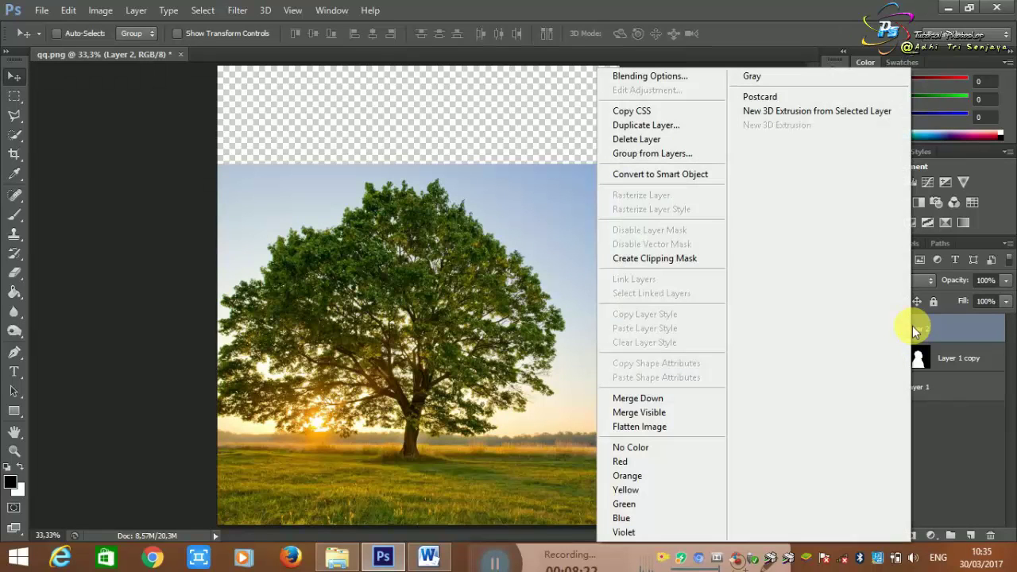
left_click(673, 258)
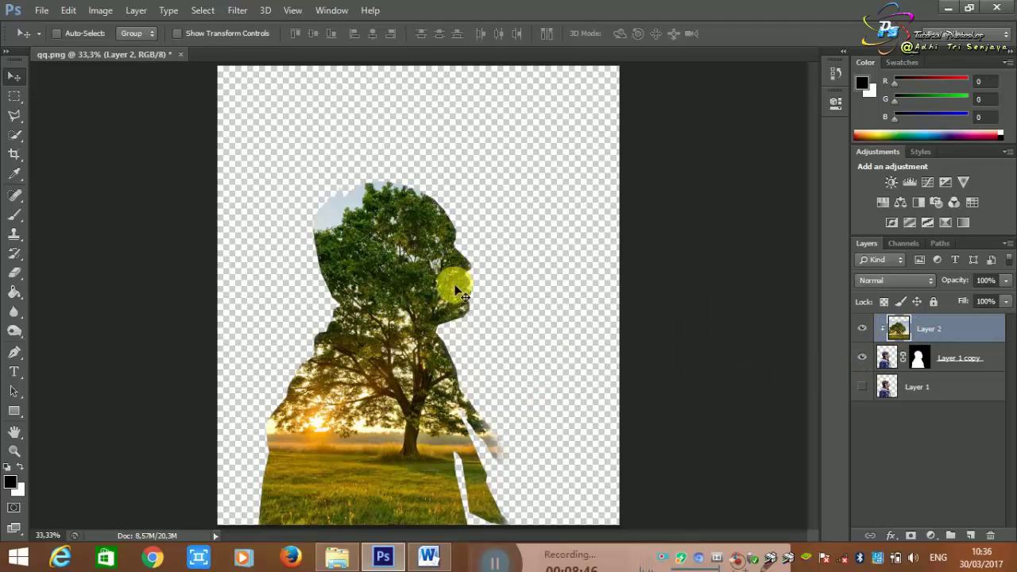
left_click(911, 536)
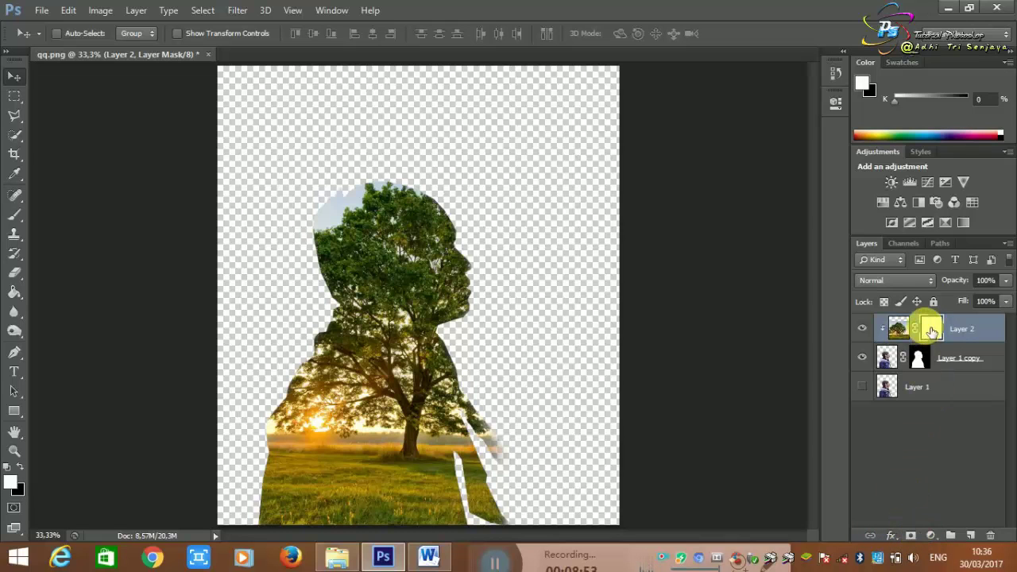
Set up a soft round black brush at 250 px and about 45% opacity
left_click(8, 470)
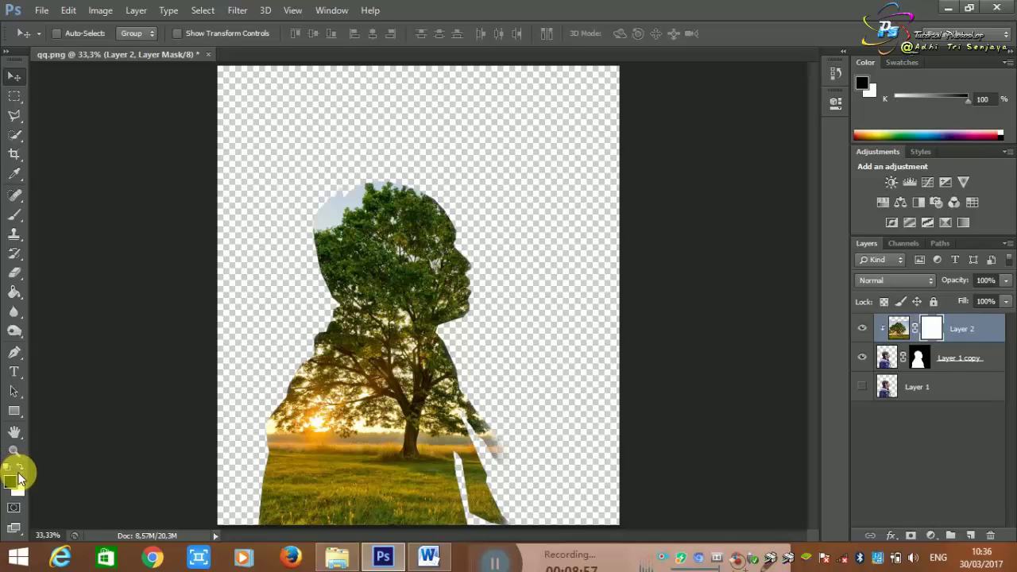
left_click(15, 214)
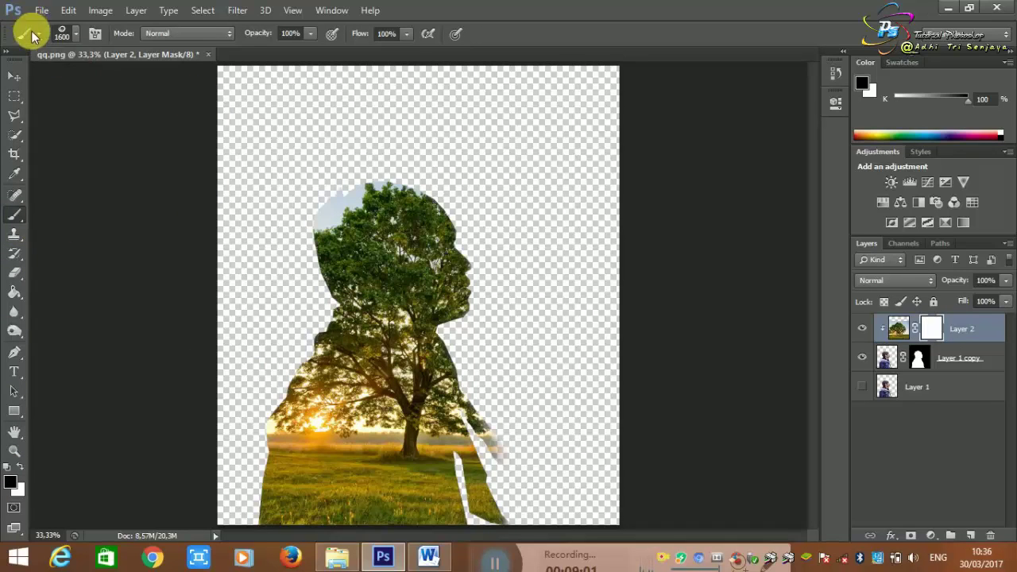
left_click(75, 34)
scroll(93, 155, "up", 5)
scroll(114, 193, "up", 5)
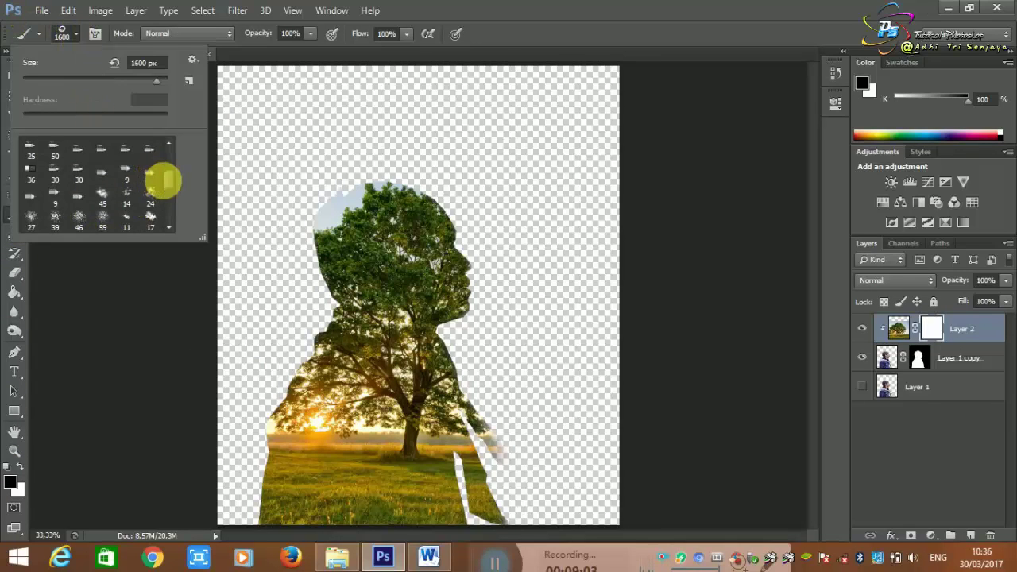
scroll(164, 177, "up", 5)
left_click(140, 152)
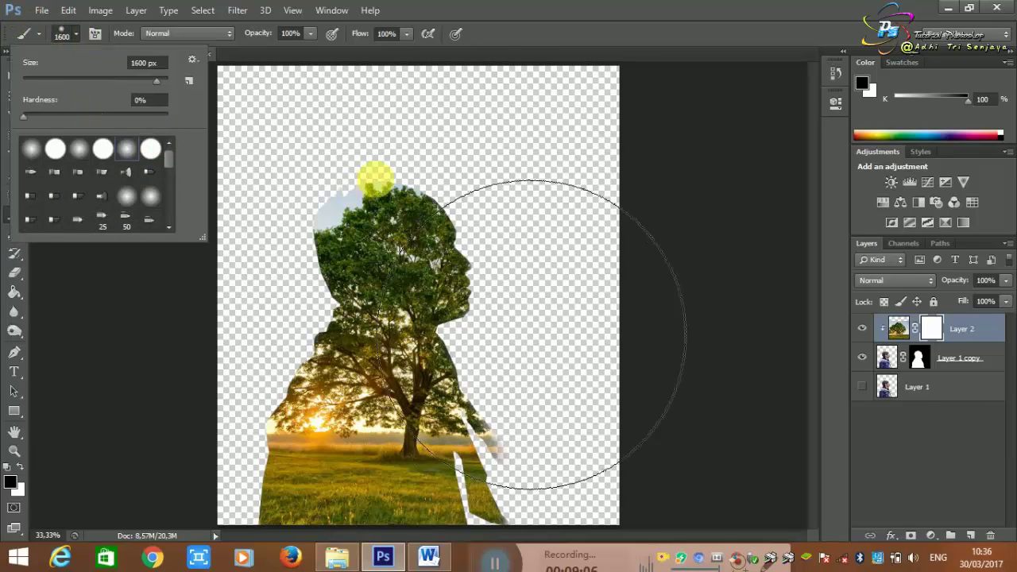
left_click(843, 413)
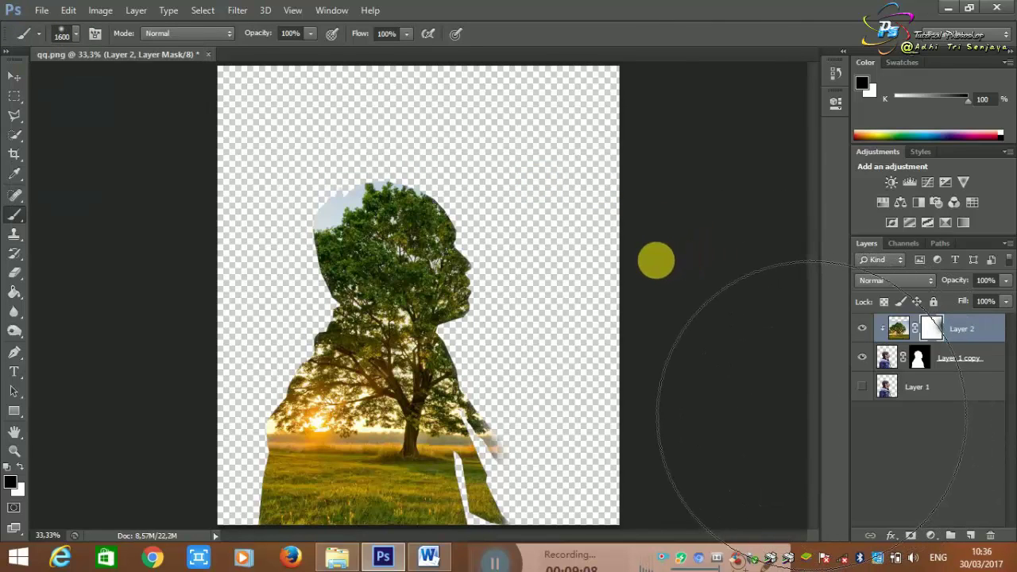
key("bracketleft")
key("bracketleft")
key("bracketleft")
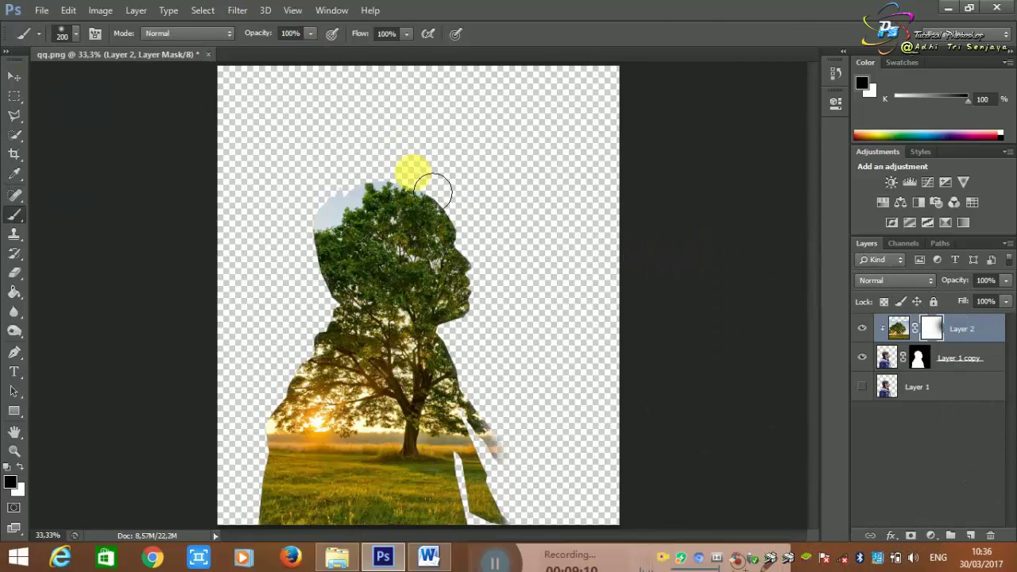
key("bracketright")
key("bracketright")
key("bracketright")
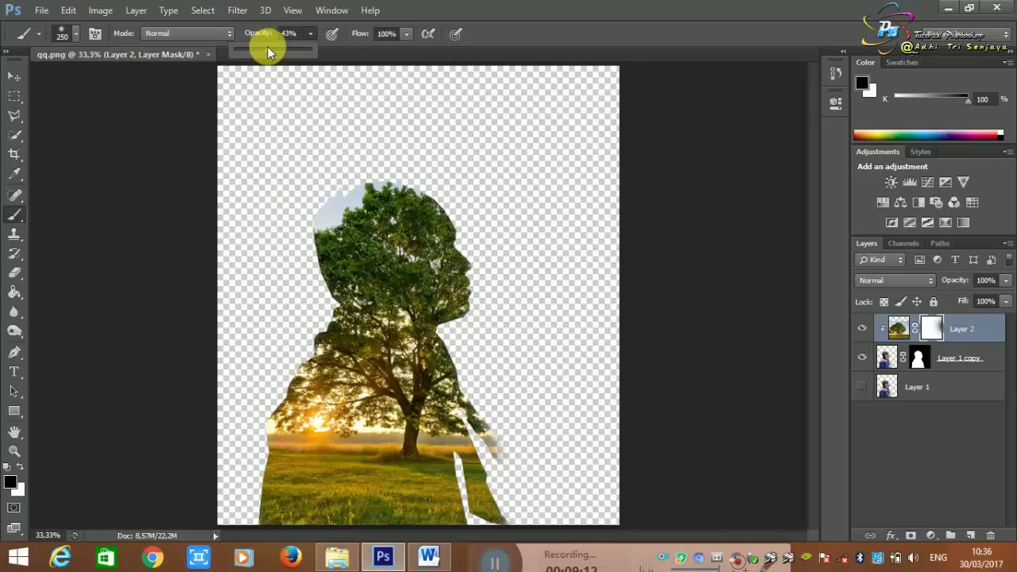
left_click_drag(267, 48, 270, 47)
Paint Layer 2's mask over face, neck and chest at 20% opacity, then hide Layer 1
mouse_move(436, 197)
left_mouse_down()
mouse_move(473, 342)
mouse_move(466, 349)
mouse_move(477, 245)
mouse_move(453, 306)
mouse_move(479, 274)
mouse_move(477, 329)
mouse_move(487, 279)
mouse_move(466, 329)
mouse_move(486, 217)
mouse_move(469, 331)
mouse_move(495, 379)
mouse_move(472, 323)
left_mouse_up()
left_click(310, 34)
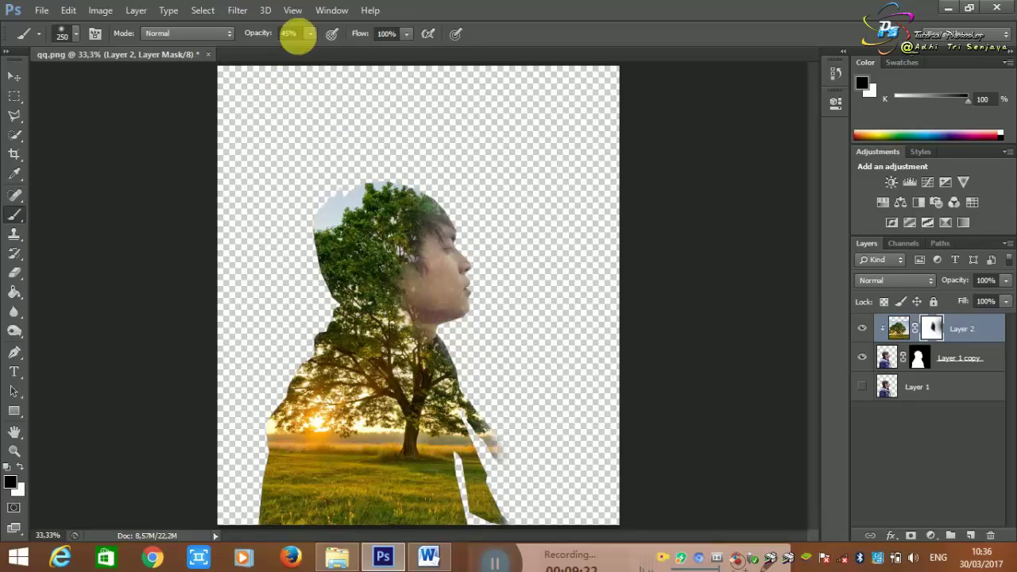
left_click_drag(298, 51, 291, 51)
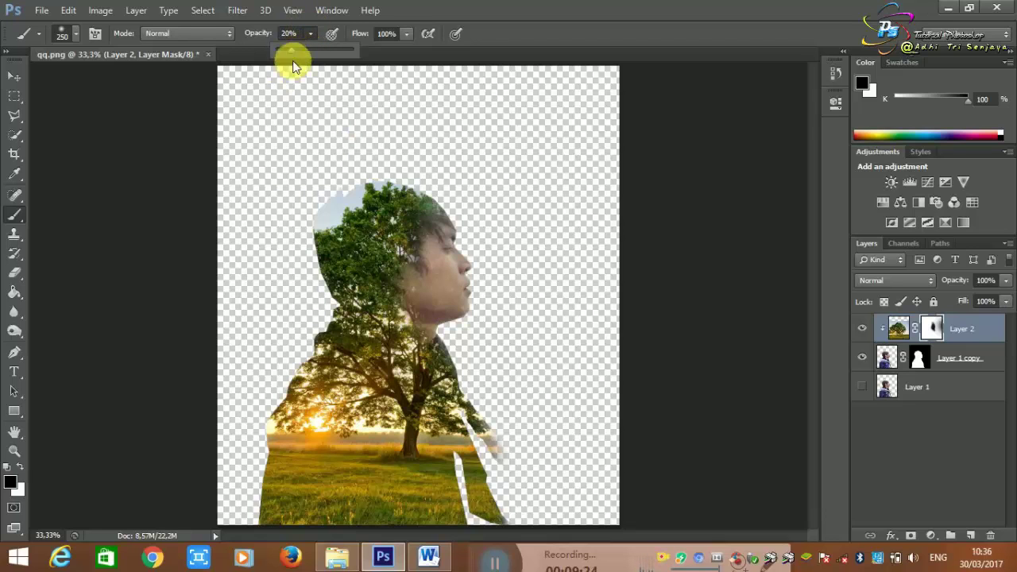
left_click_drag(473, 286, 449, 405)
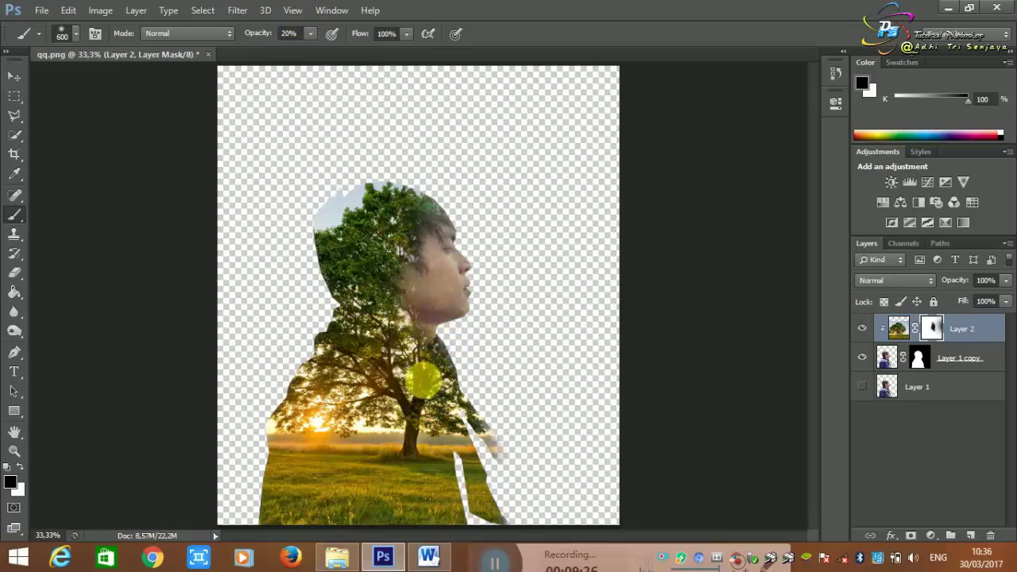
key("bracketright")
key("bracketright")
key("bracketright")
mouse_move(499, 487)
left_mouse_down()
mouse_move(534, 499)
mouse_move(545, 442)
mouse_move(554, 555)
mouse_move(463, 539)
mouse_move(450, 517)
mouse_move(305, 525)
mouse_move(367, 484)
mouse_move(421, 214)
mouse_move(346, 321)
mouse_move(419, 421)
mouse_move(361, 521)
mouse_move(446, 515)
mouse_move(567, 466)
mouse_move(542, 489)
mouse_move(449, 478)
mouse_move(384, 505)
mouse_move(354, 546)
mouse_move(726, 474)
mouse_move(537, 447)
mouse_move(484, 465)
mouse_move(540, 445)
mouse_move(581, 534)
left_mouse_up()
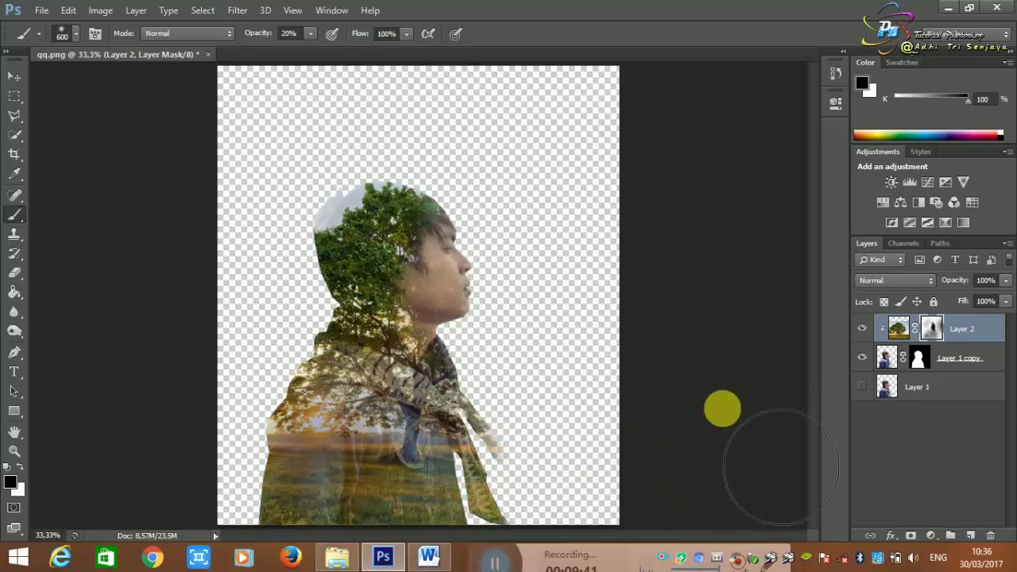
left_click(862, 386)
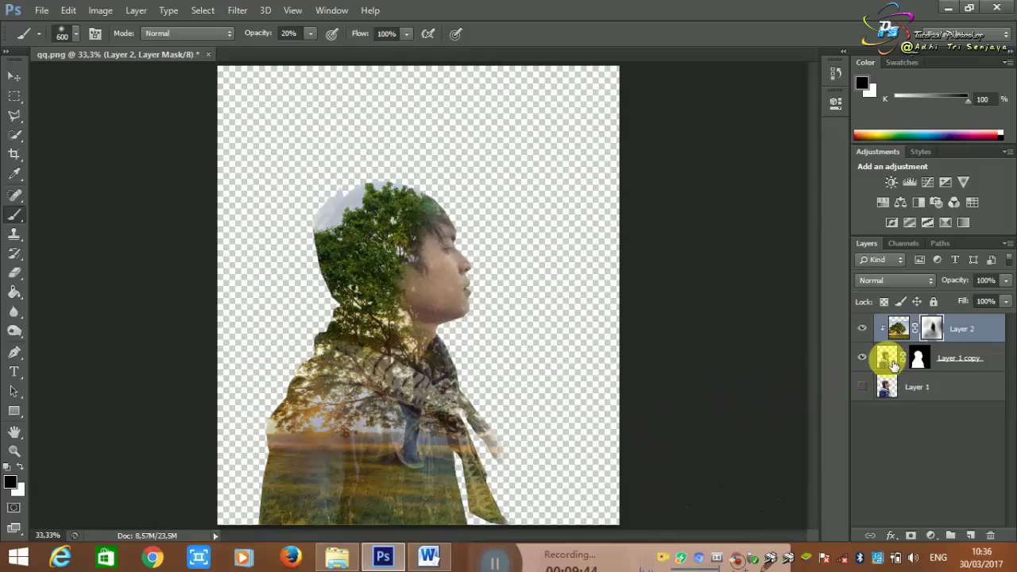
Toggle the tree layer to compare, then select Layer 2 and brush over the head top
left_click(894, 362)
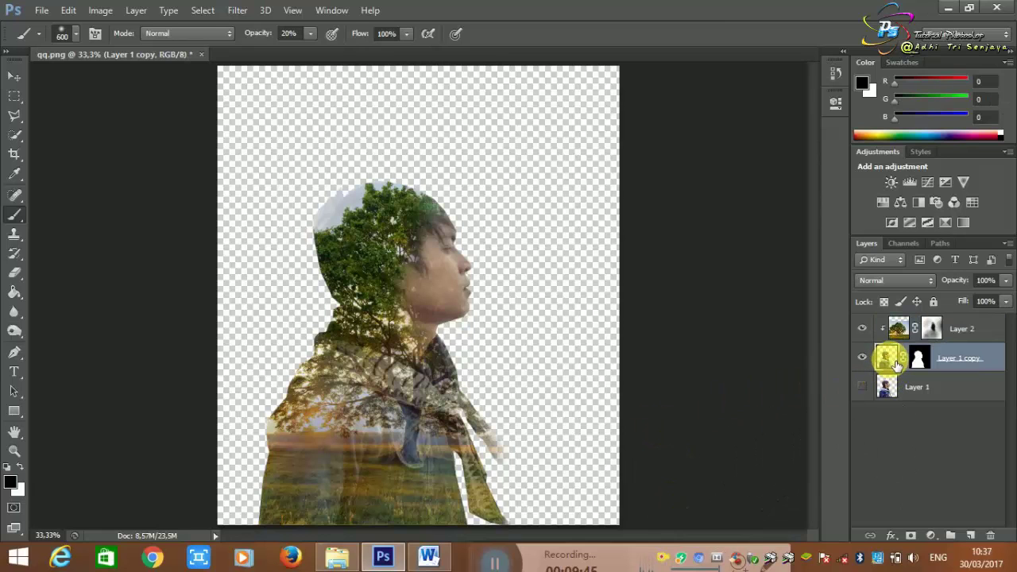
left_click(863, 329)
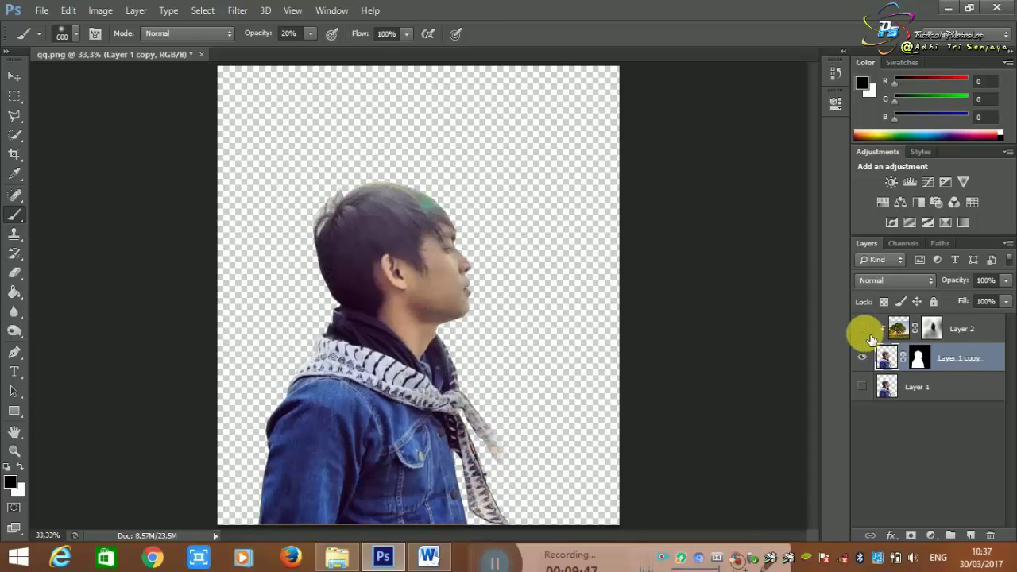
left_click(862, 329)
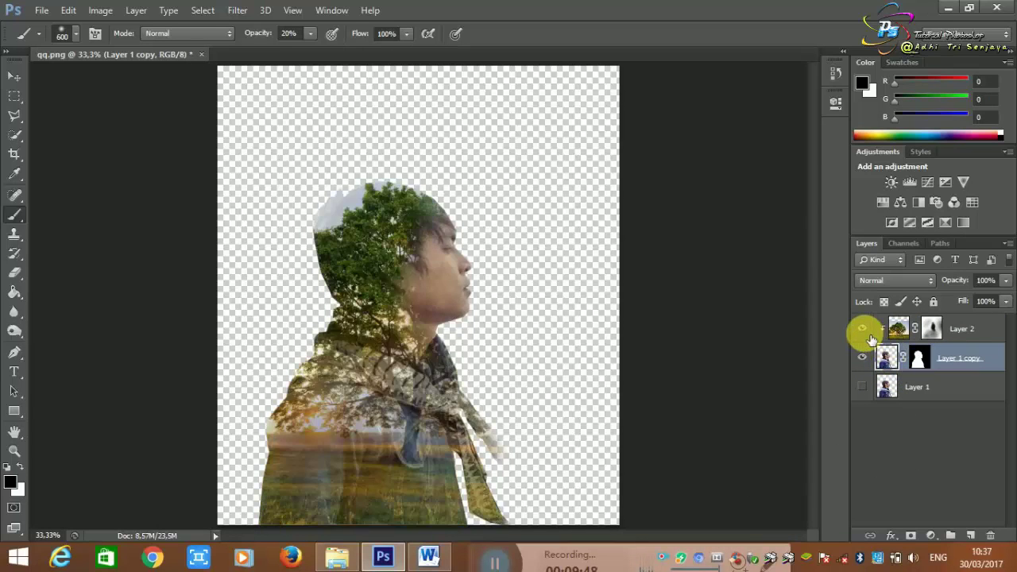
left_click(953, 329)
left_click_drag(393, 238, 372, 217)
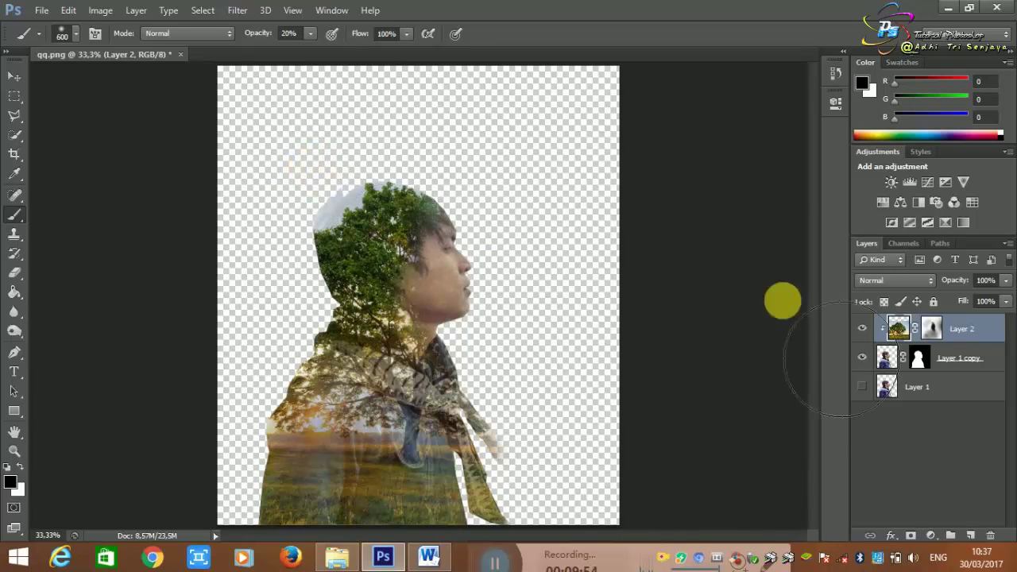
Restore tree at the head top with a smaller white brush, then fade the left jacket edge in black
left_click(945, 331)
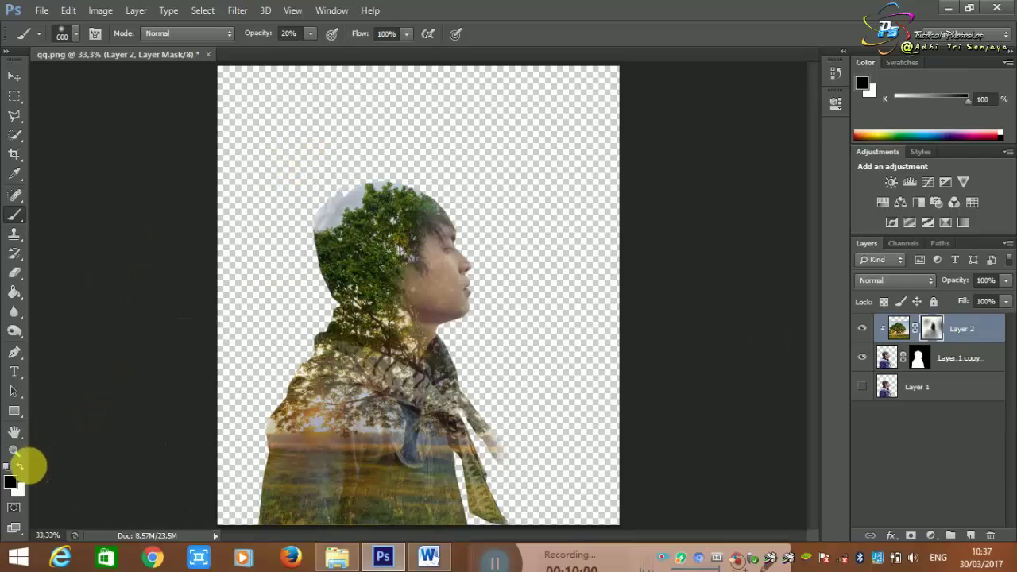
left_click(22, 466)
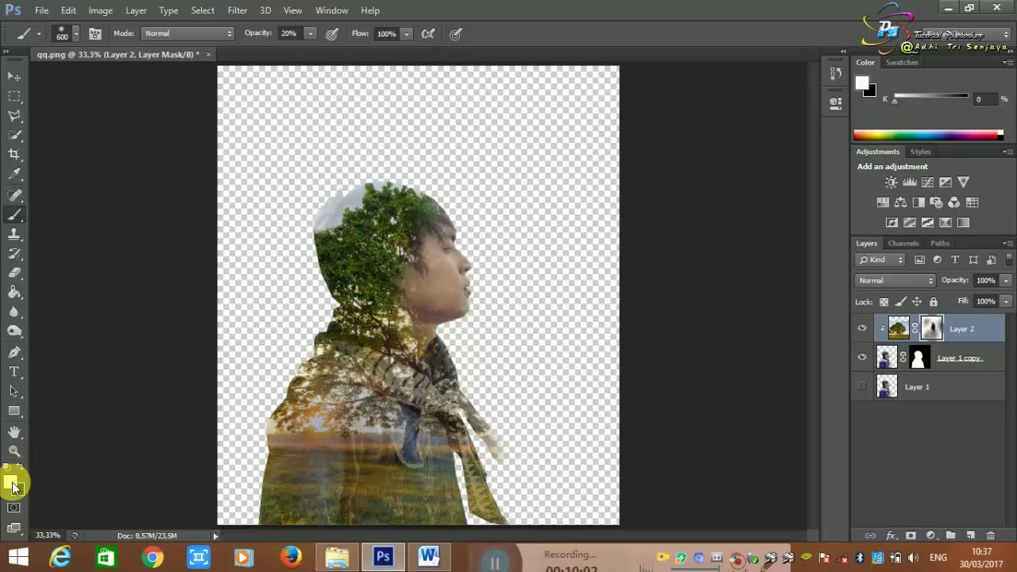
key("bracketleft")
key("bracketleft")
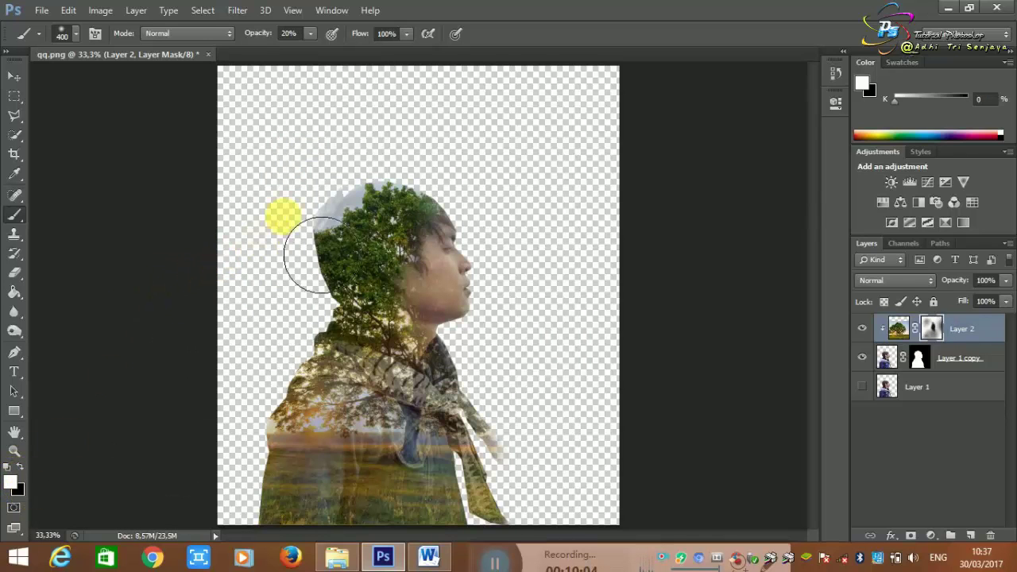
key("bracketleft")
key("bracketleft")
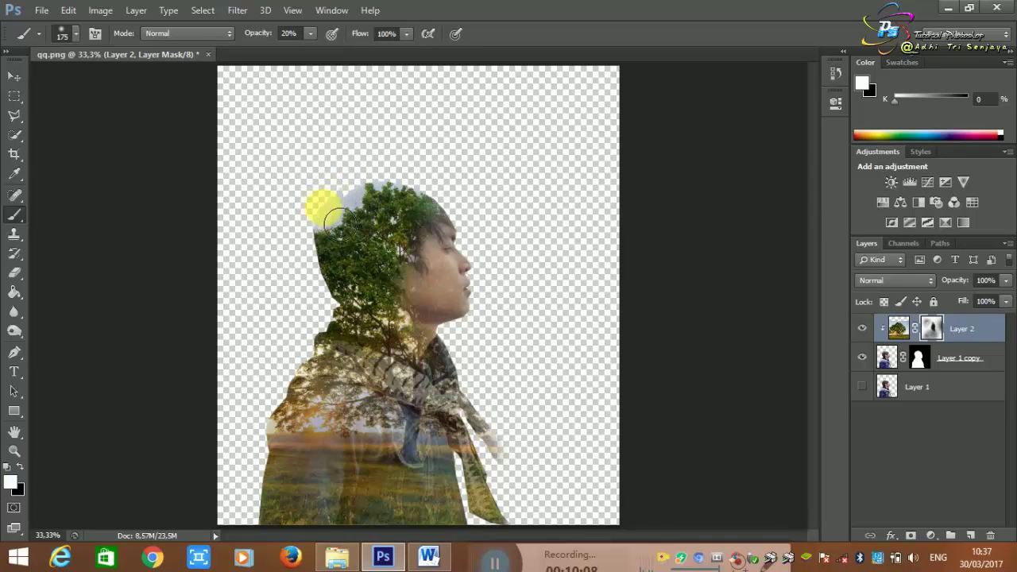
mouse_move(366, 198)
left_mouse_down()
mouse_move(328, 226)
mouse_move(344, 176)
mouse_move(408, 173)
left_mouse_up()
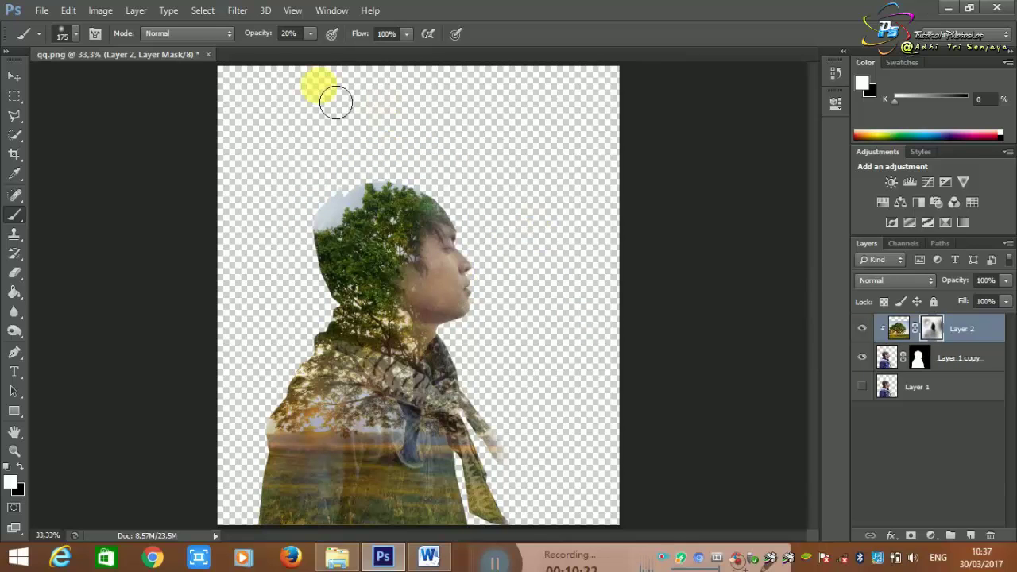
left_click(21, 467)
mouse_move(207, 447)
left_mouse_down()
mouse_move(258, 512)
mouse_move(494, 432)
mouse_move(484, 390)
mouse_move(524, 467)
mouse_move(494, 503)
mouse_move(511, 493)
mouse_move(511, 383)
mouse_move(490, 248)
mouse_move(471, 340)
mouse_move(476, 295)
mouse_move(464, 295)
mouse_move(450, 308)
mouse_move(454, 317)
mouse_move(465, 313)
mouse_move(437, 334)
mouse_move(435, 361)
mouse_move(430, 321)
mouse_move(441, 332)
mouse_move(437, 311)
mouse_move(484, 242)
mouse_move(508, 296)
mouse_move(453, 228)
mouse_move(396, 288)
mouse_move(414, 250)
mouse_move(419, 330)
mouse_move(390, 344)
mouse_move(415, 271)
left_mouse_up()
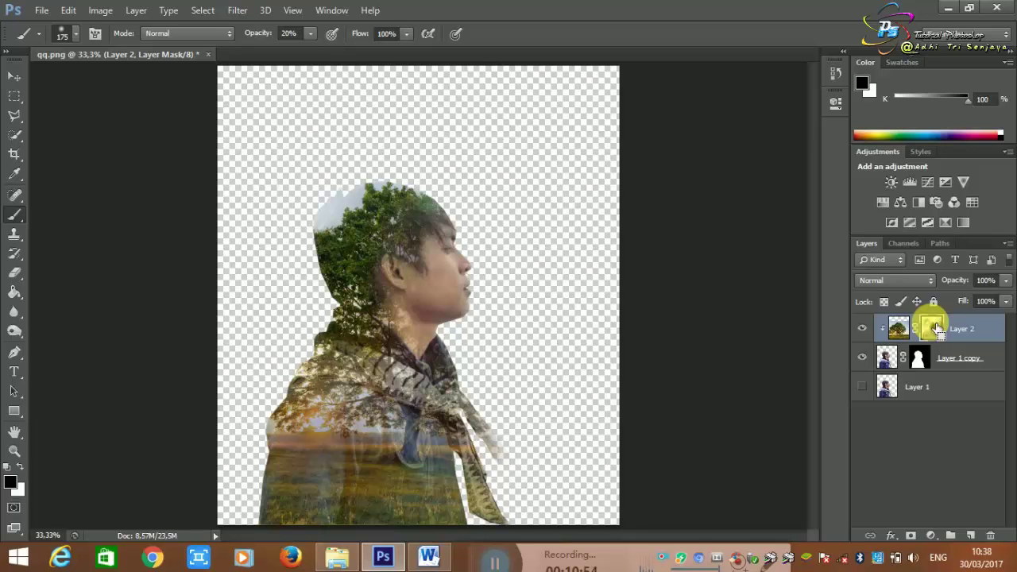
Duplicate the tree layer and move the copy below Layer 1 copy
key("ctrl+j")
left_click_drag(937, 328, 940, 386)
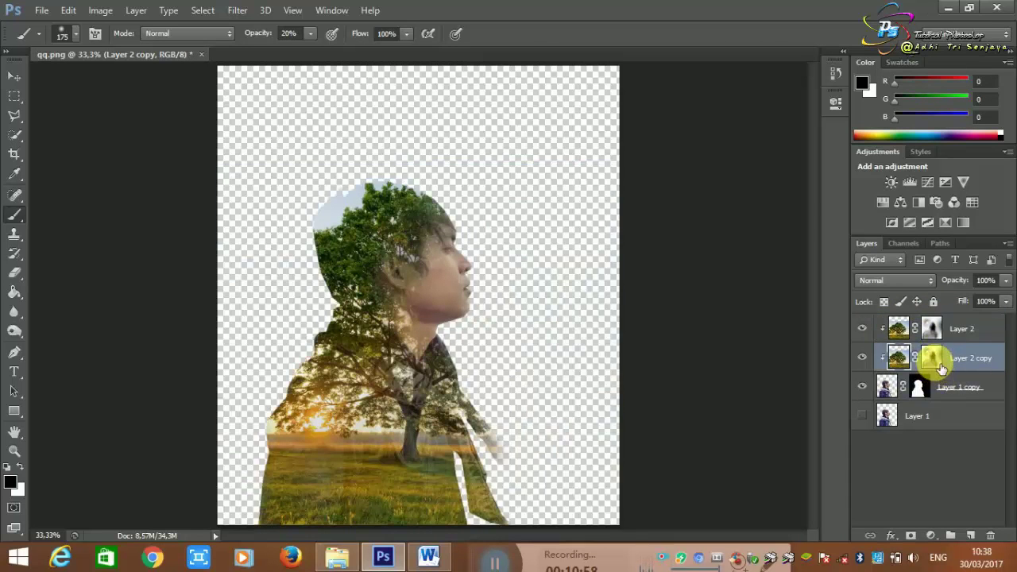
mouse_move(918, 387)
left_mouse_down()
mouse_move(931, 357)
mouse_move(957, 397)
left_mouse_up()
left_click(548, 224)
key("ctrl+z")
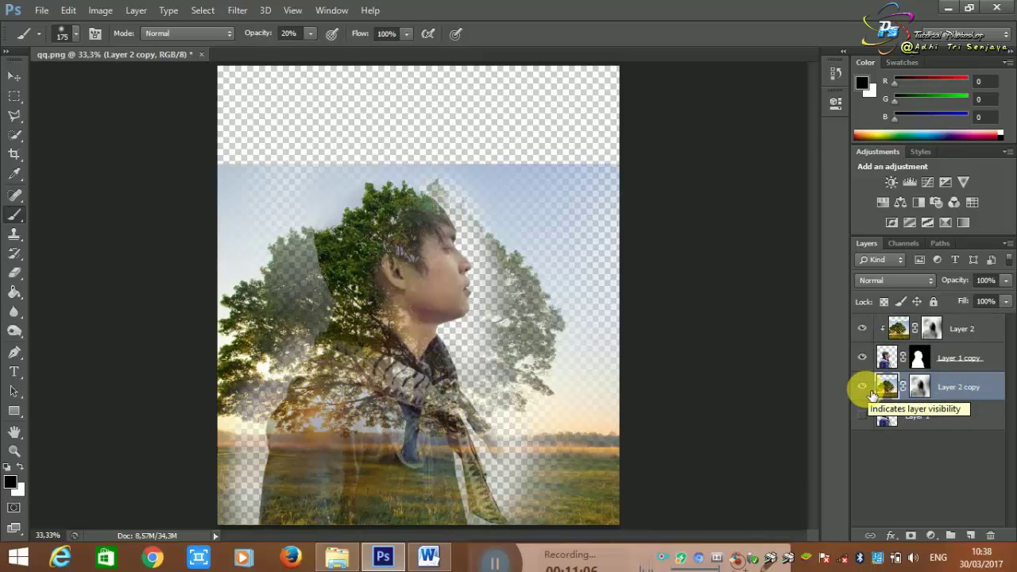
Delete the tree copy's layer mask, hide the copy, and reselect Layer 2
left_click(872, 393)
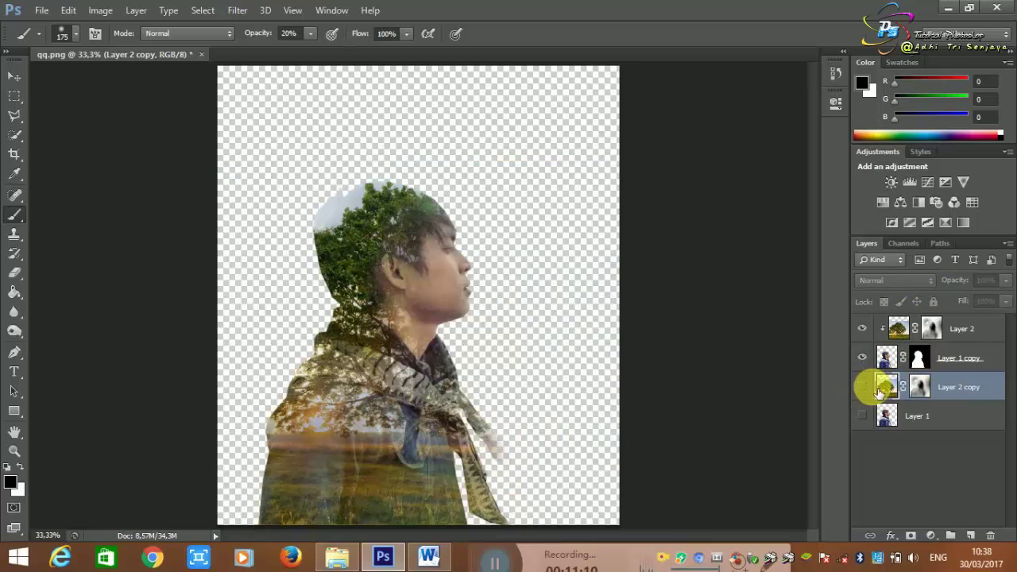
left_click(862, 387)
left_click(918, 389)
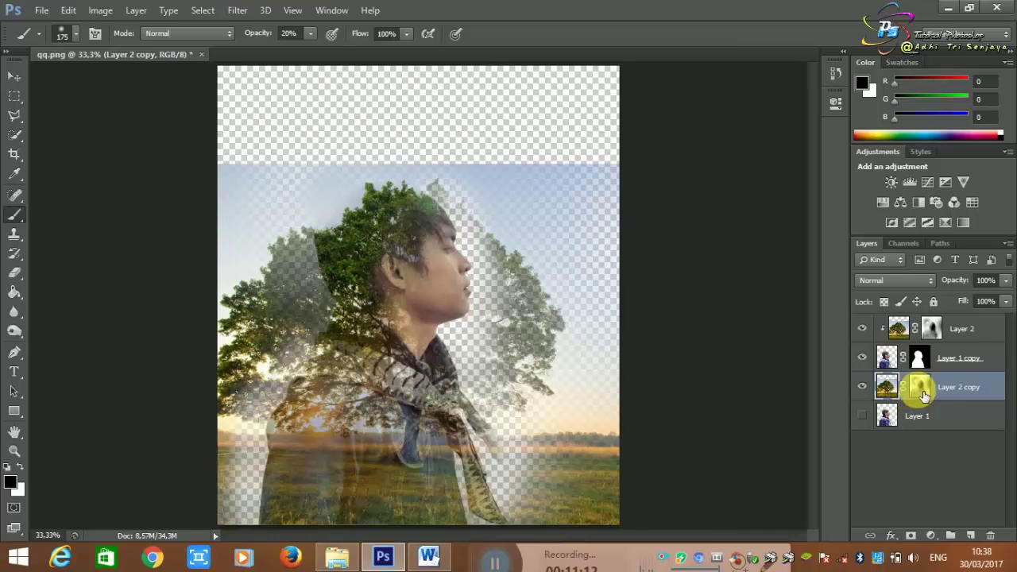
right_click(917, 389)
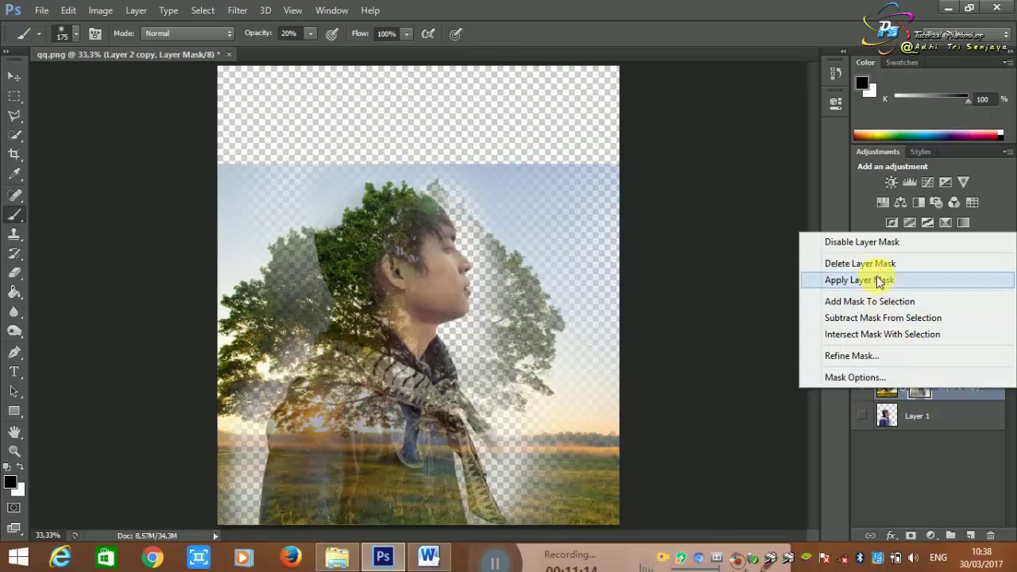
left_click(873, 264)
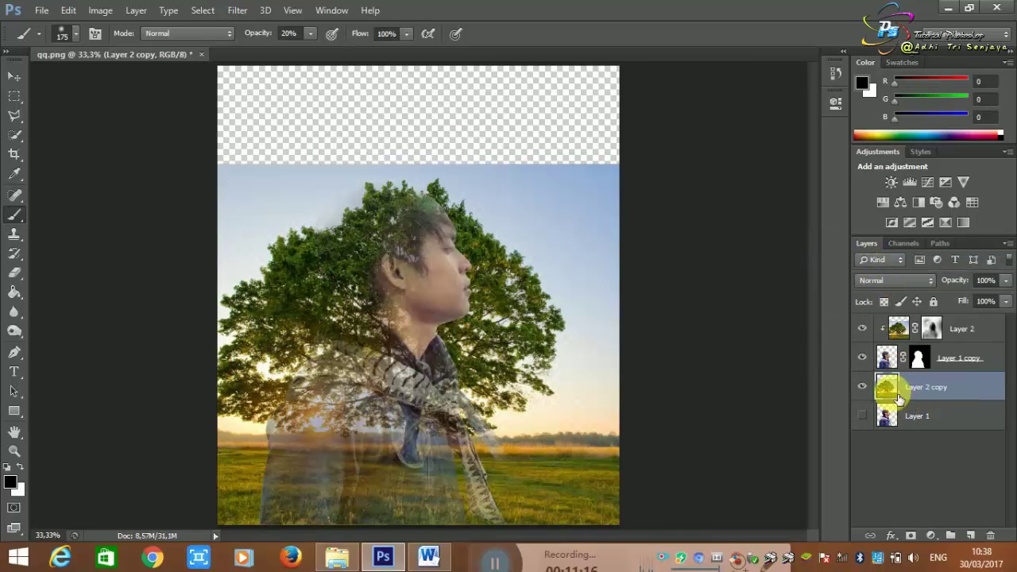
left_click(861, 386)
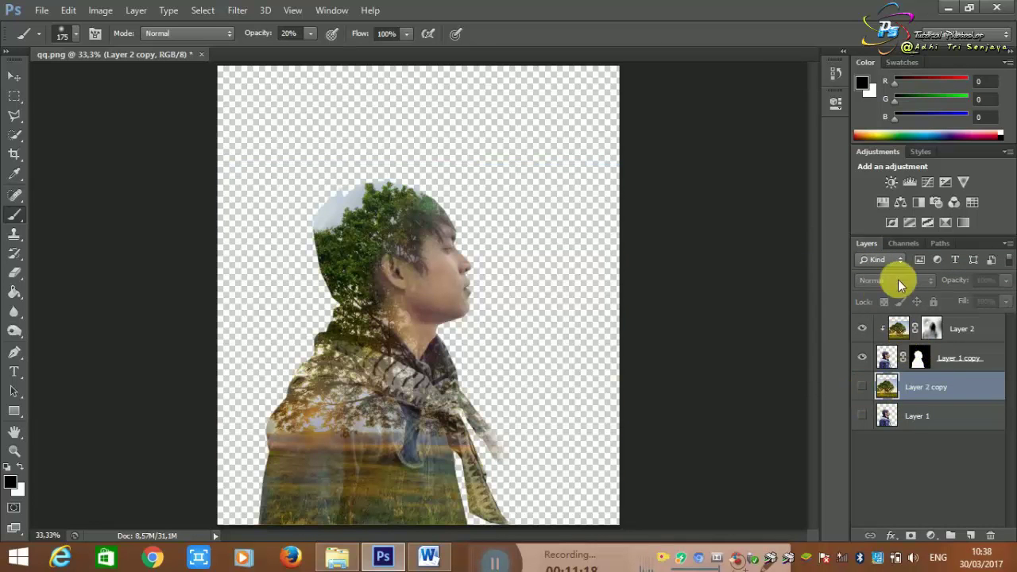
left_click(955, 329)
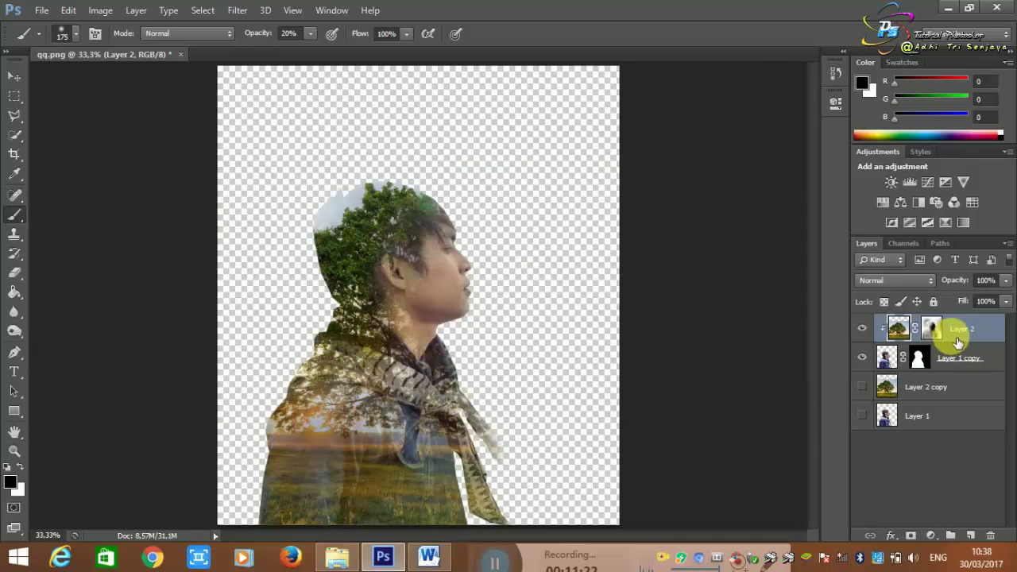
Add a Vibrance adjustment layer with Vibrance +55 and Saturation +60
left_click(963, 182)
mouse_move(711, 153)
left_mouse_down()
mouse_move(747, 152)
mouse_move(738, 188)
left_mouse_up()
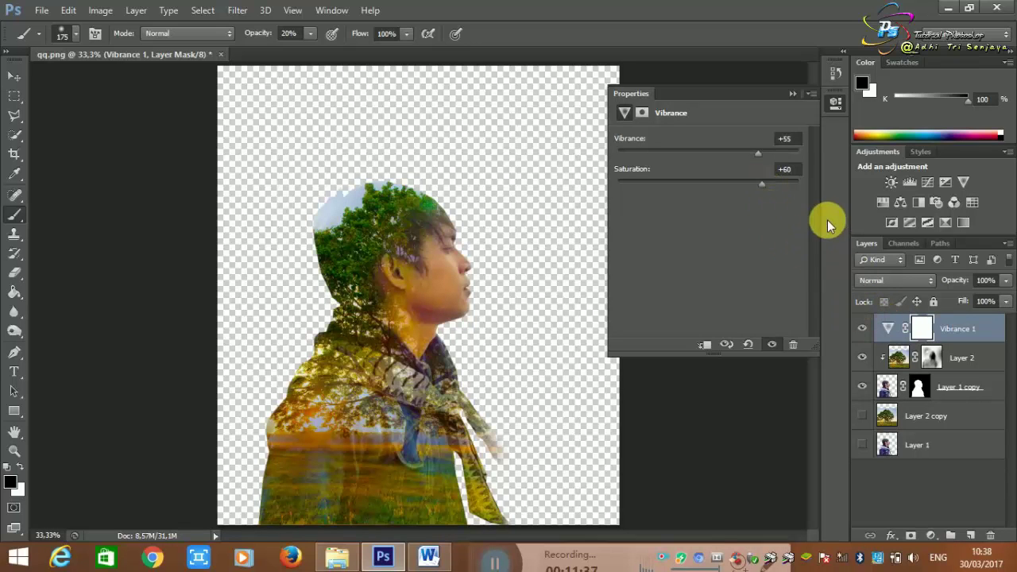
left_click(791, 94)
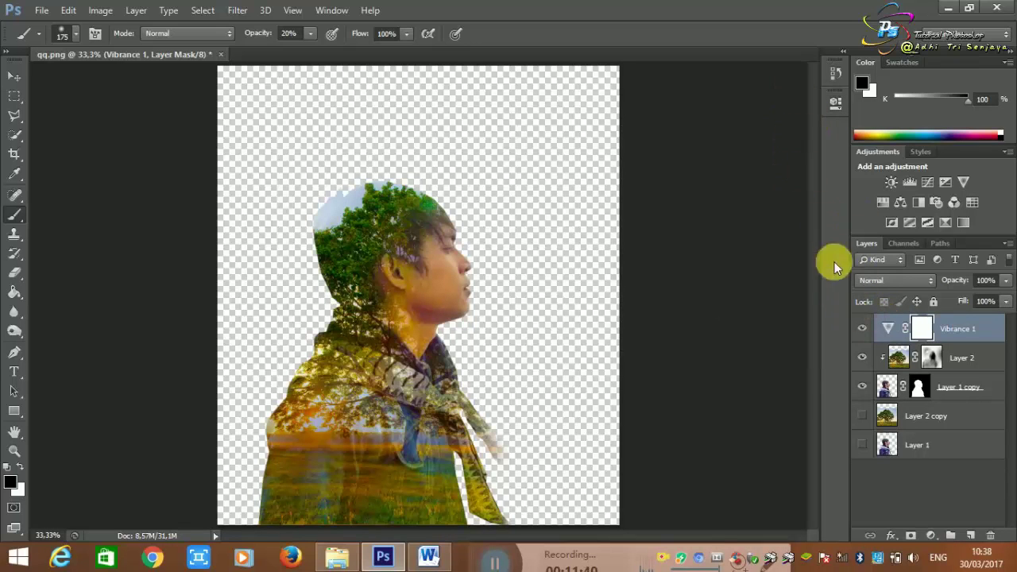
Paint black on the Vibrance mask over the man's face and neck
double_click(921, 328)
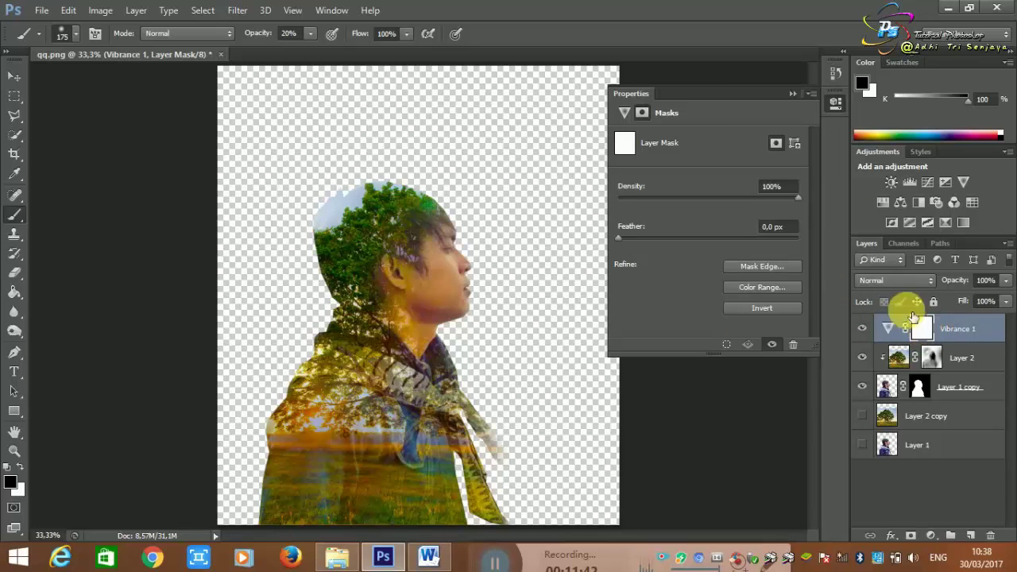
left_click(792, 93)
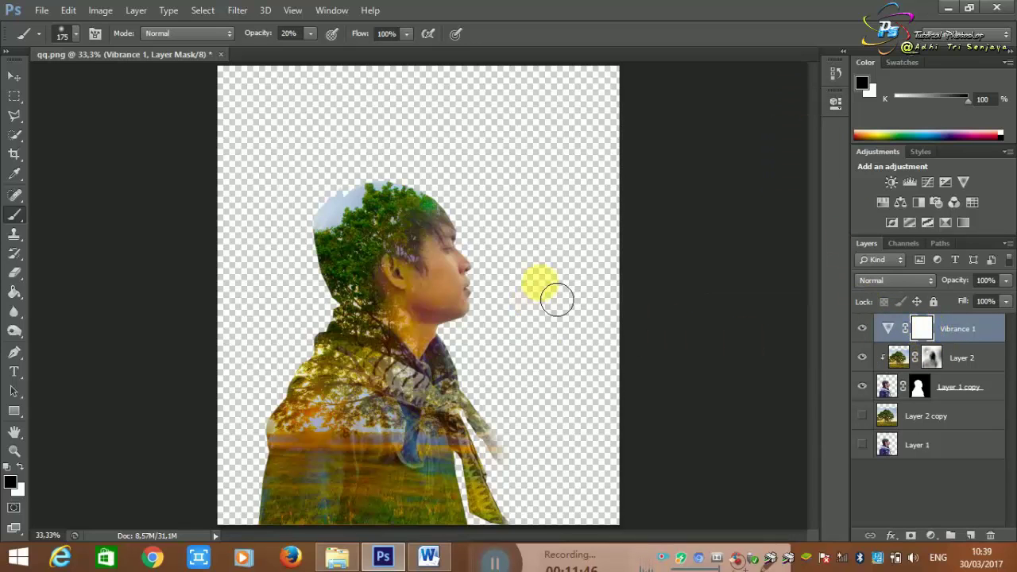
mouse_move(479, 274)
left_mouse_down()
mouse_move(449, 330)
mouse_move(421, 342)
mouse_move(399, 268)
mouse_move(430, 345)
mouse_move(470, 234)
mouse_move(467, 318)
mouse_move(481, 295)
mouse_move(413, 356)
mouse_move(399, 284)
left_mouse_up()
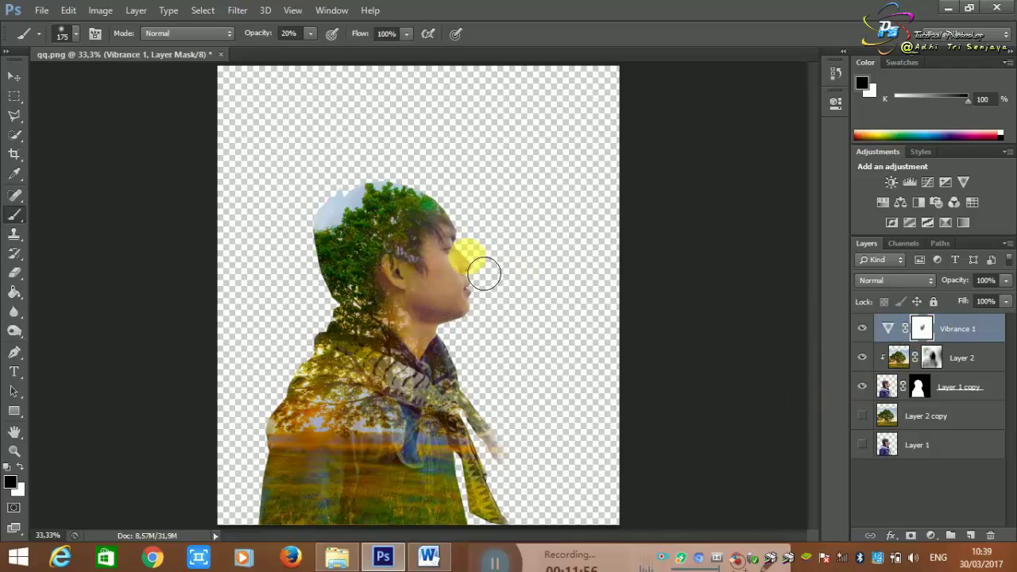
mouse_move(481, 267)
left_mouse_down()
mouse_move(465, 233)
mouse_move(411, 305)
left_mouse_up()
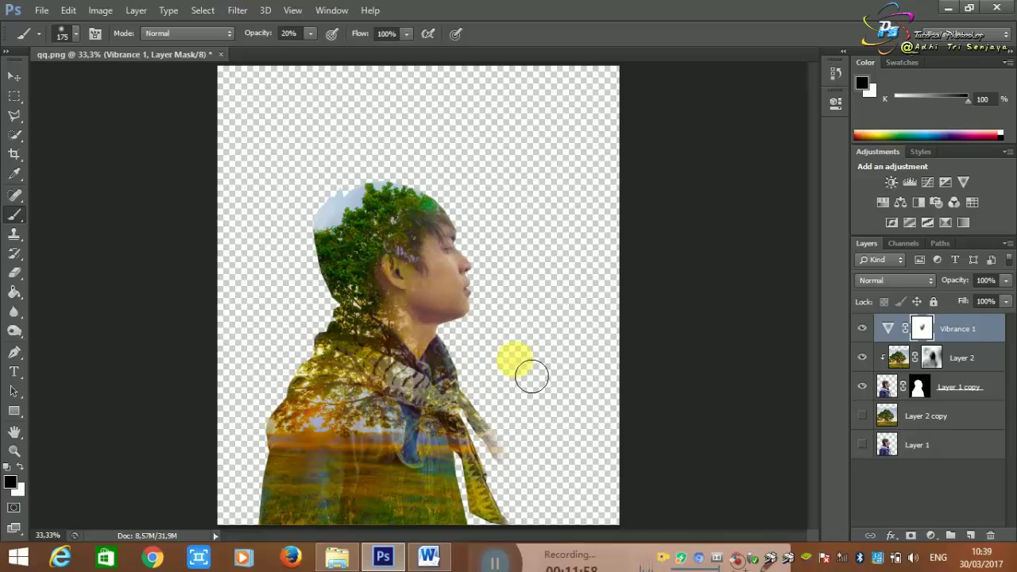
Add Exposure 1 above Vibrance 1 with exposure +0,22, offset -0,0372 and gamma 0,93
left_click(945, 183)
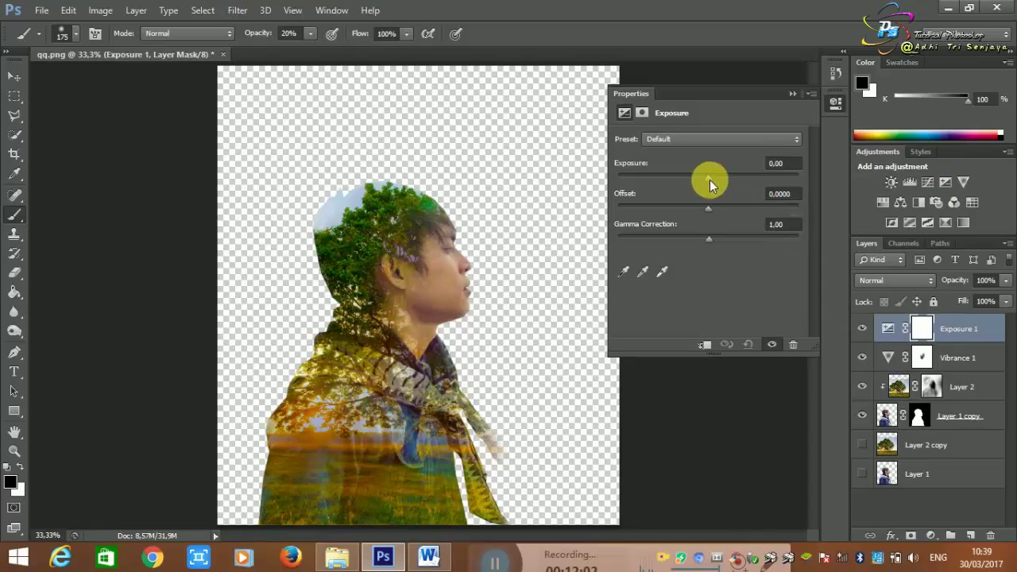
mouse_move(734, 176)
left_mouse_down()
mouse_move(700, 179)
mouse_move(714, 179)
mouse_move(722, 205)
mouse_move(702, 211)
mouse_move(722, 238)
mouse_move(695, 239)
mouse_move(716, 237)
left_mouse_up()
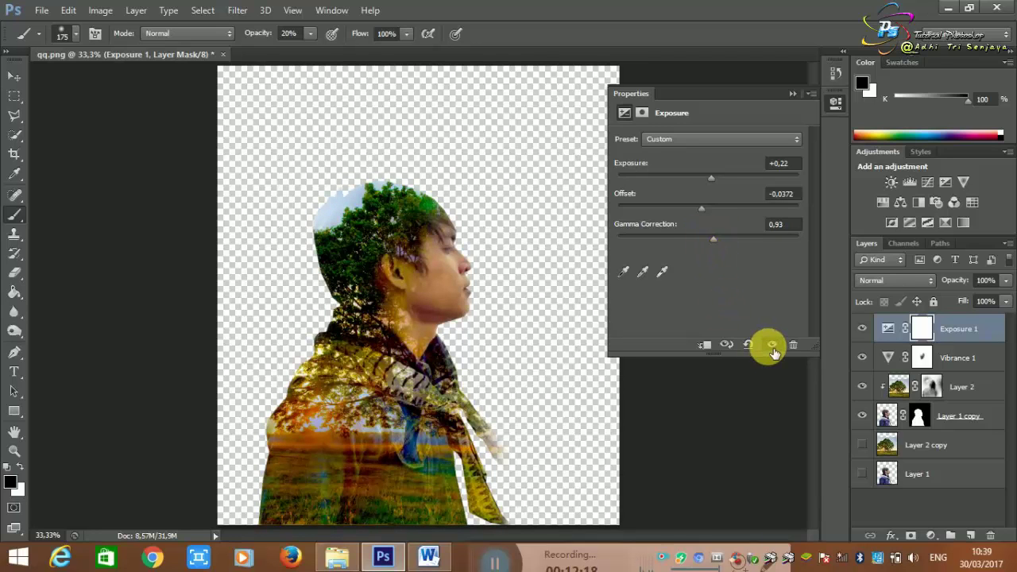
left_click(792, 94)
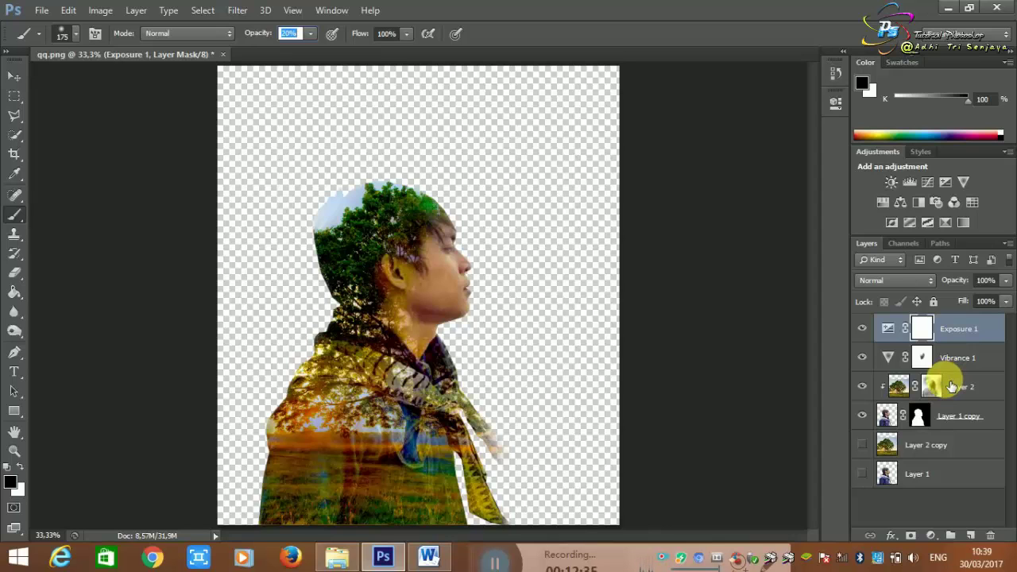
Stamp all visible layers into a new Layer 3, choose the Magic Wand, and hide the lower layers
key("ctrl+shift+alt+e")
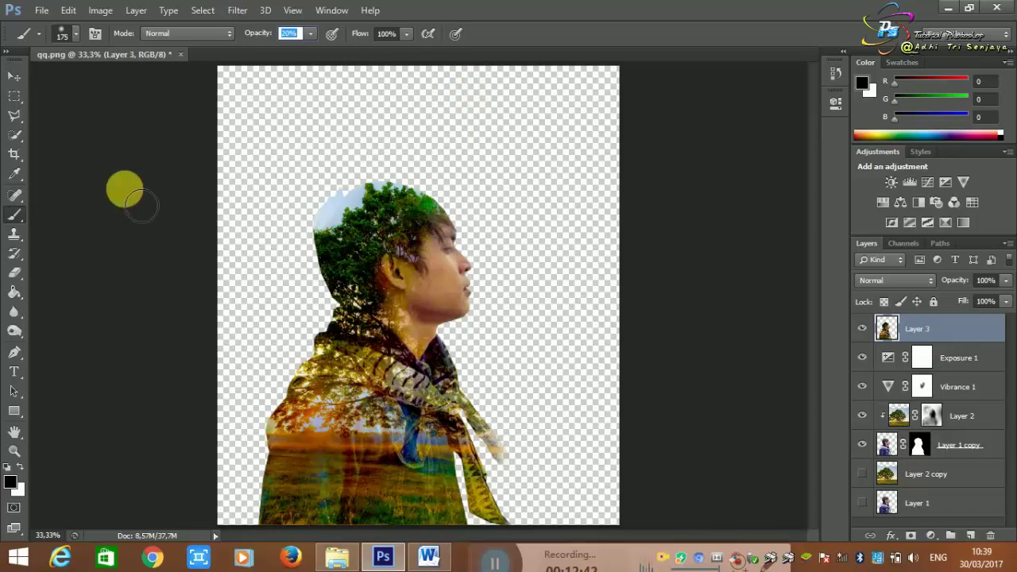
left_click(21, 139)
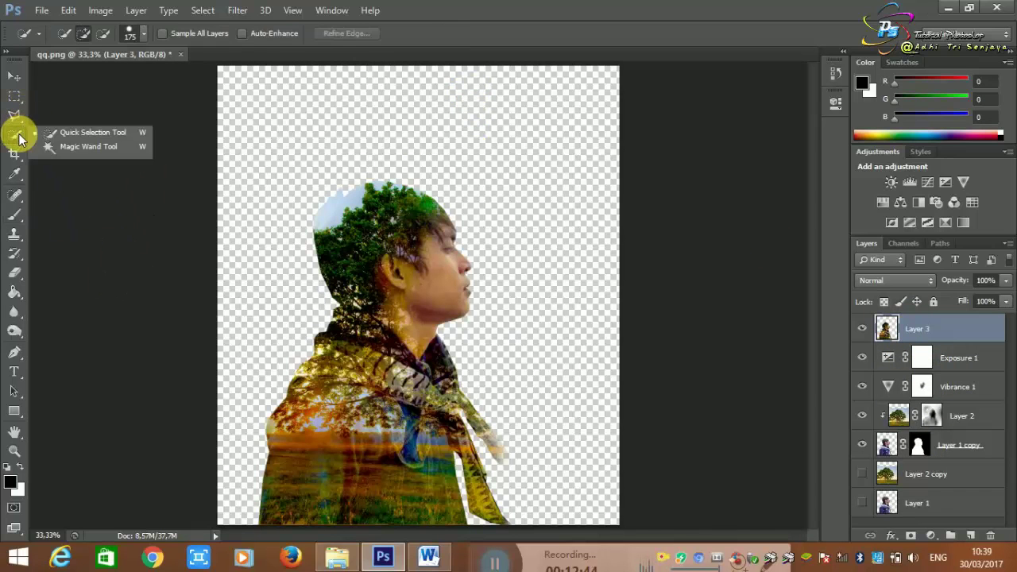
left_click(64, 149)
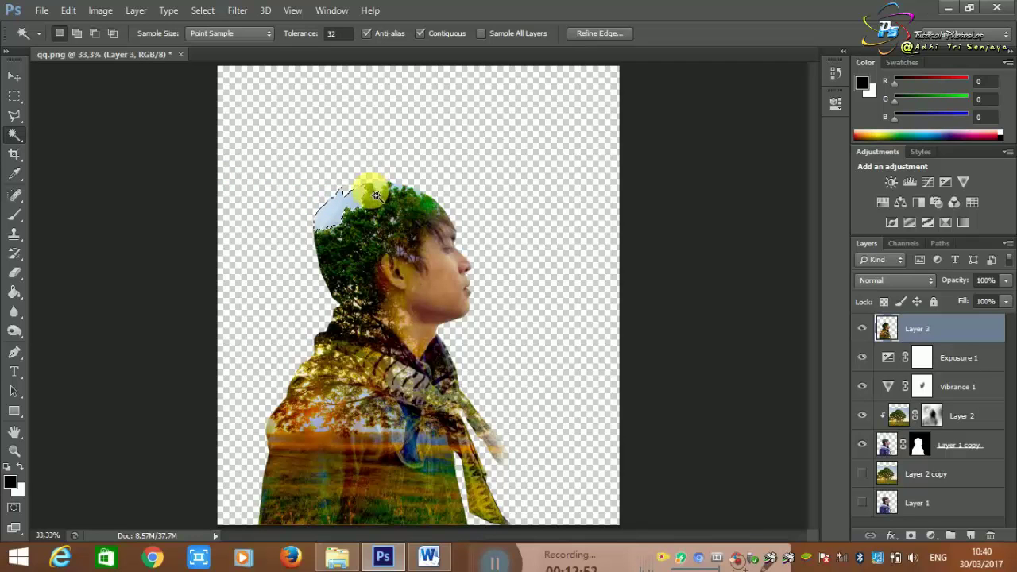
left_click_drag(866, 366, 869, 444)
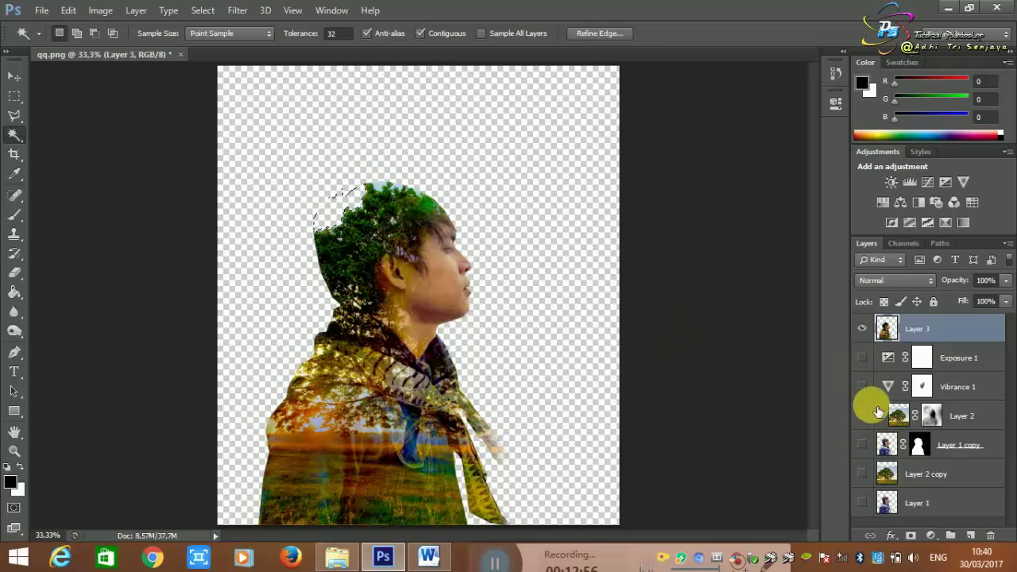
Select and clear the leftover blue sky patch on top of the head, then deselect
left_click(387, 190)
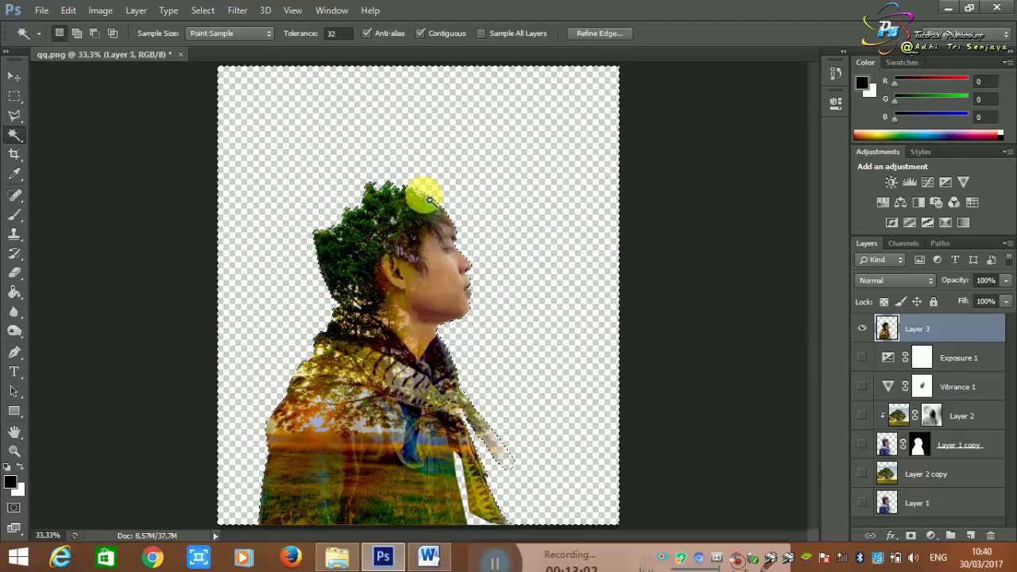
left_click(426, 199)
key("ctrl+d")
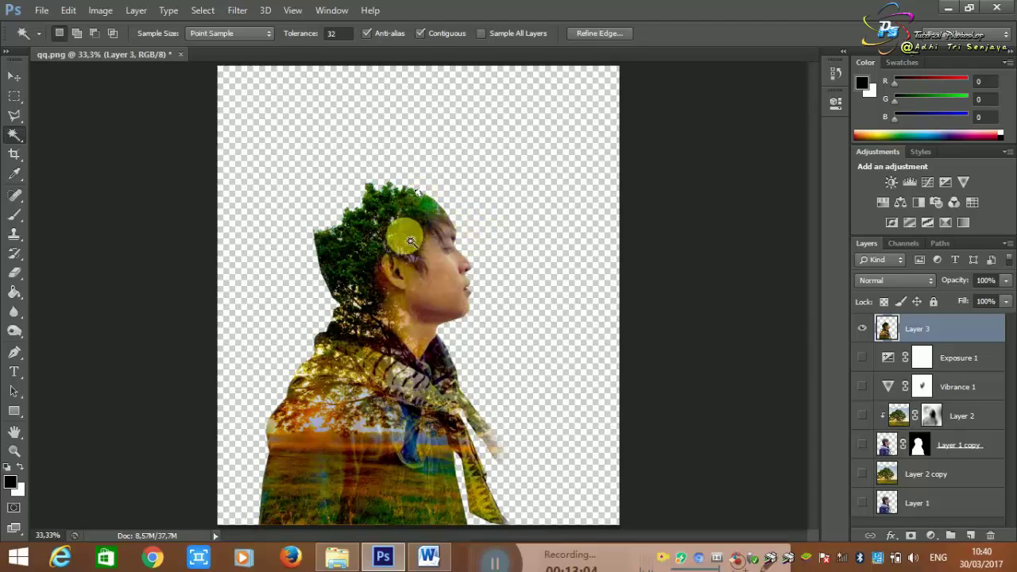
left_click(14, 95)
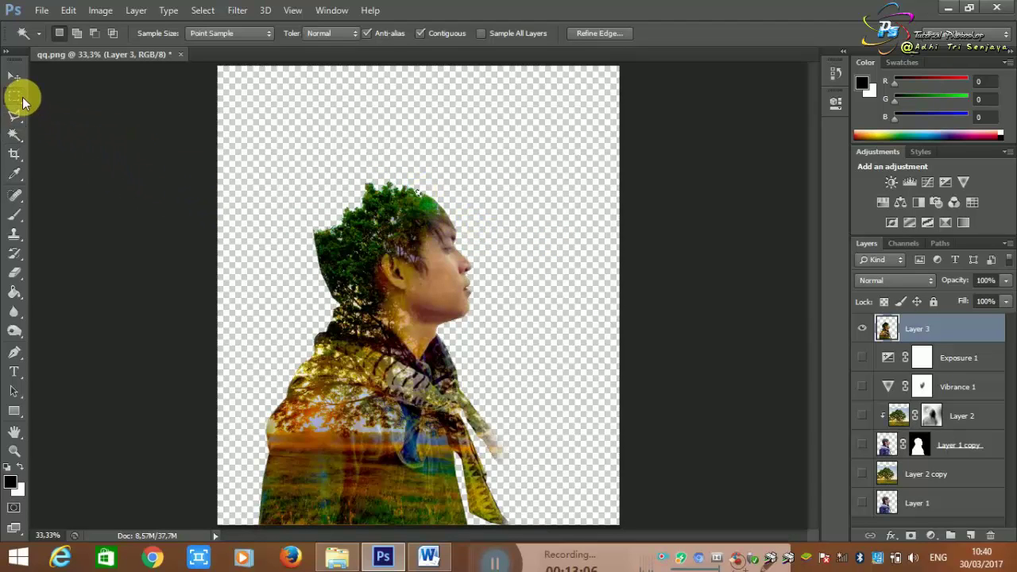
left_click(98, 149)
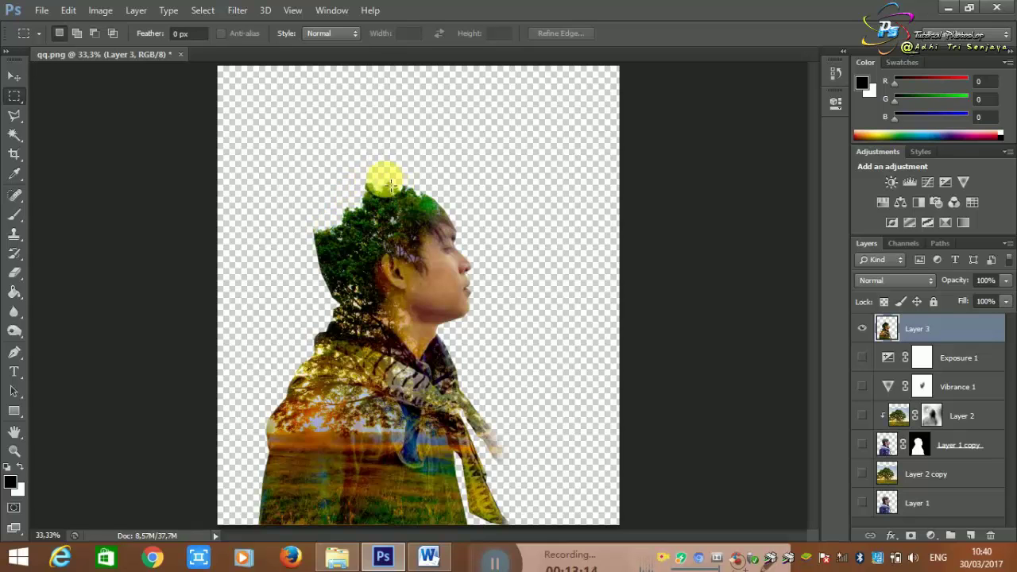
left_click(14, 76)
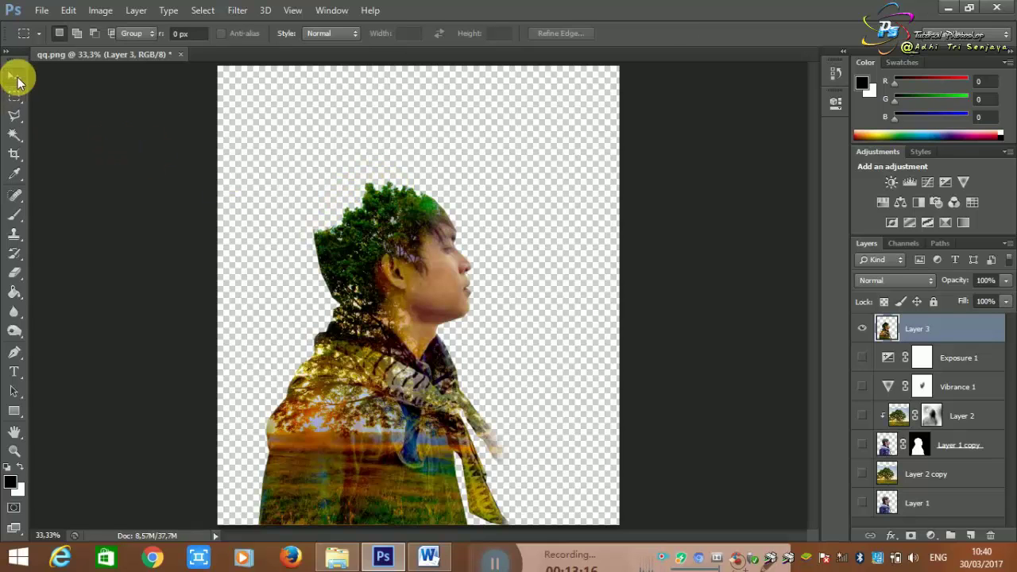
left_click(15, 95)
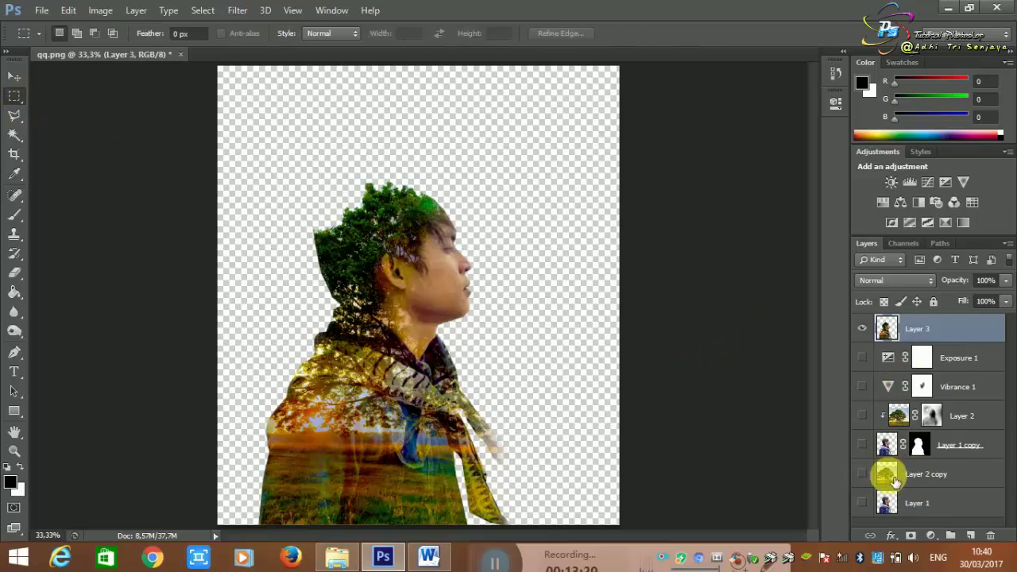
Show Layer 2 copy and scale it to about 159%, positioned to fill the canvas behind the figure
left_click(869, 479)
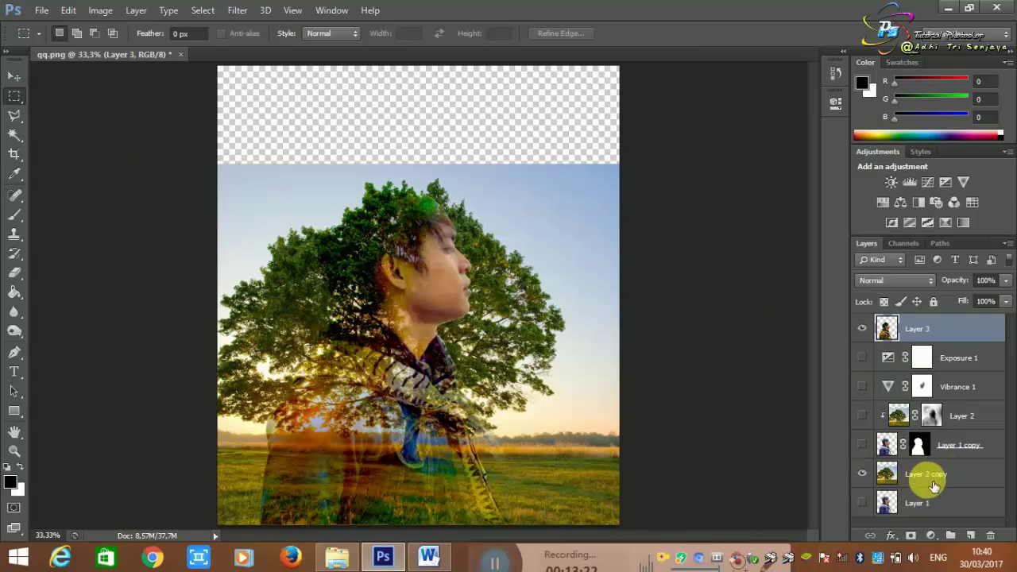
left_click(929, 481)
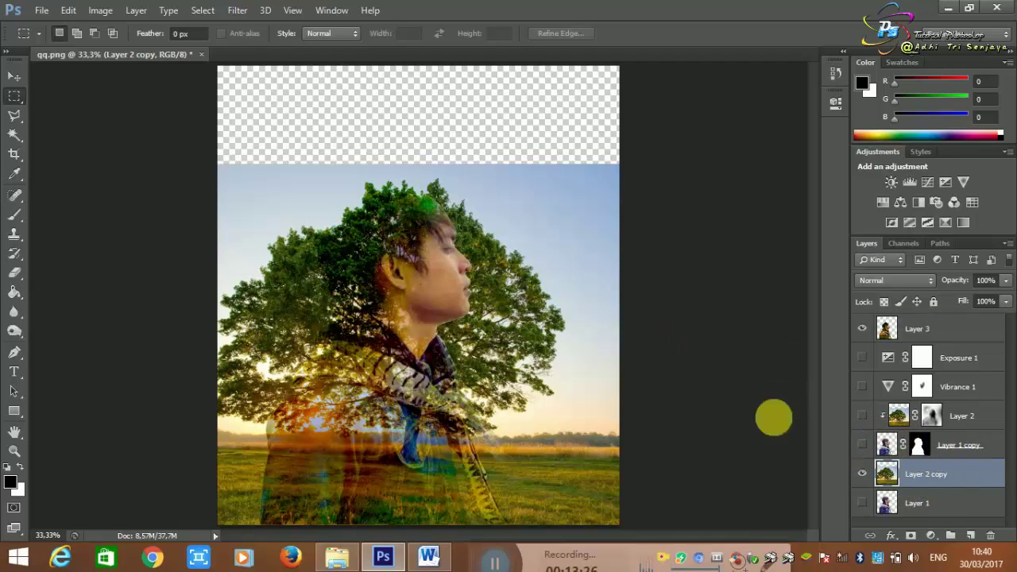
key("ctrl+t")
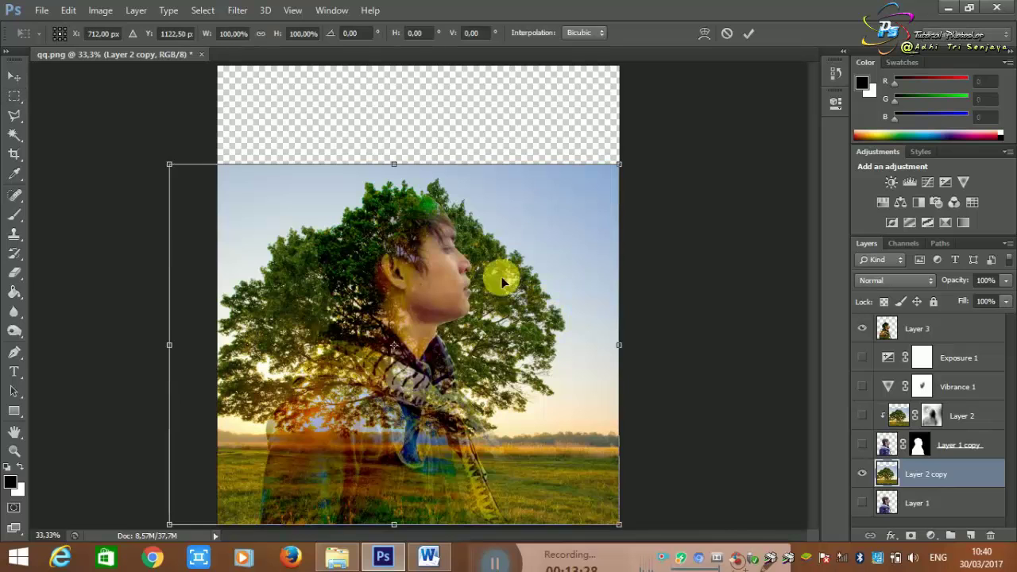
left_click_drag(169, 141, 57, 61)
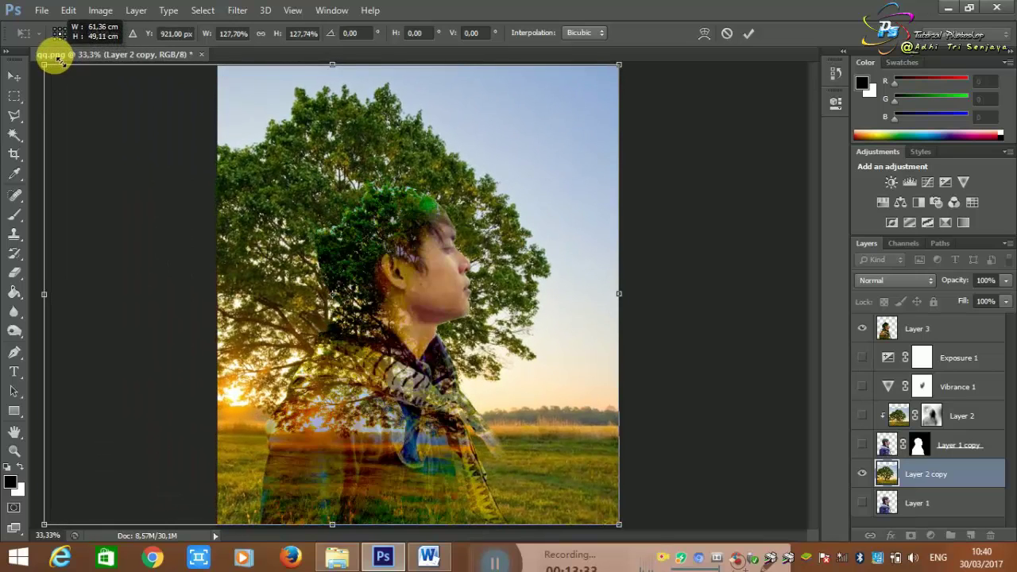
left_click_drag(58, 61, 33, 23)
mouse_move(291, 190)
left_mouse_down()
mouse_move(363, 208)
mouse_move(537, 169)
mouse_move(544, 159)
left_mouse_up()
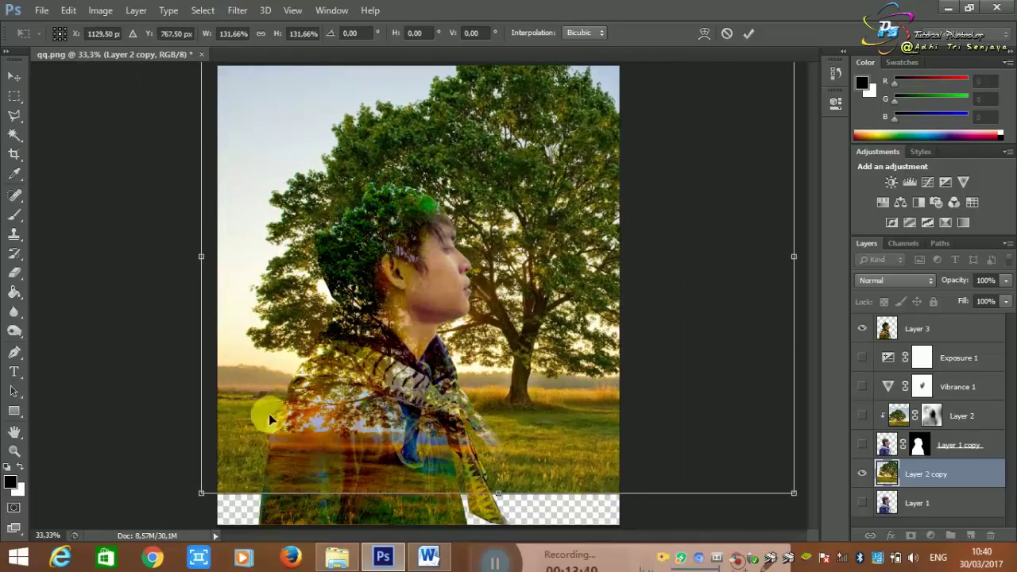
mouse_move(199, 492)
left_mouse_down()
mouse_move(135, 538)
mouse_move(170, 529)
left_mouse_up()
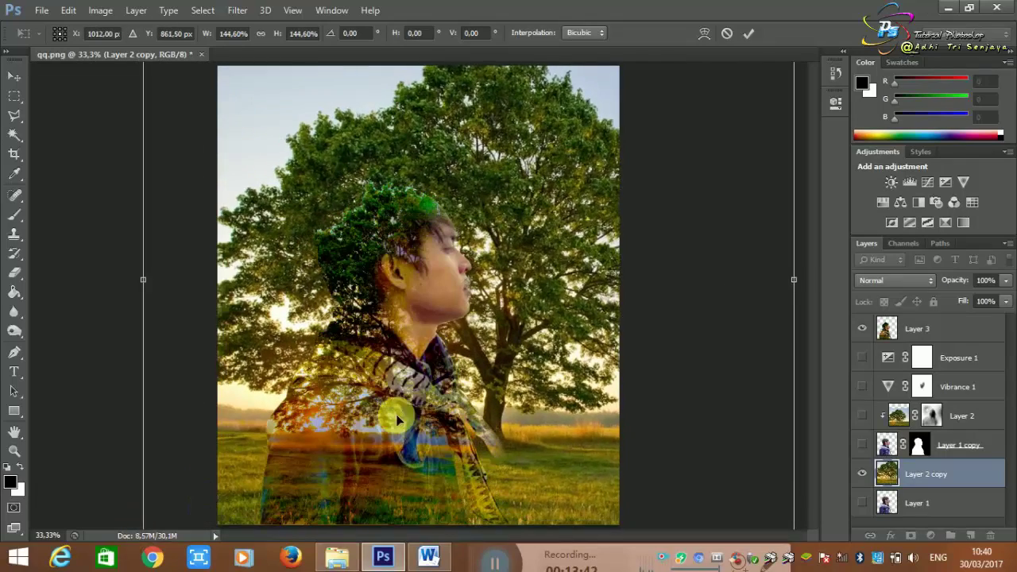
left_click_drag(390, 413, 413, 408)
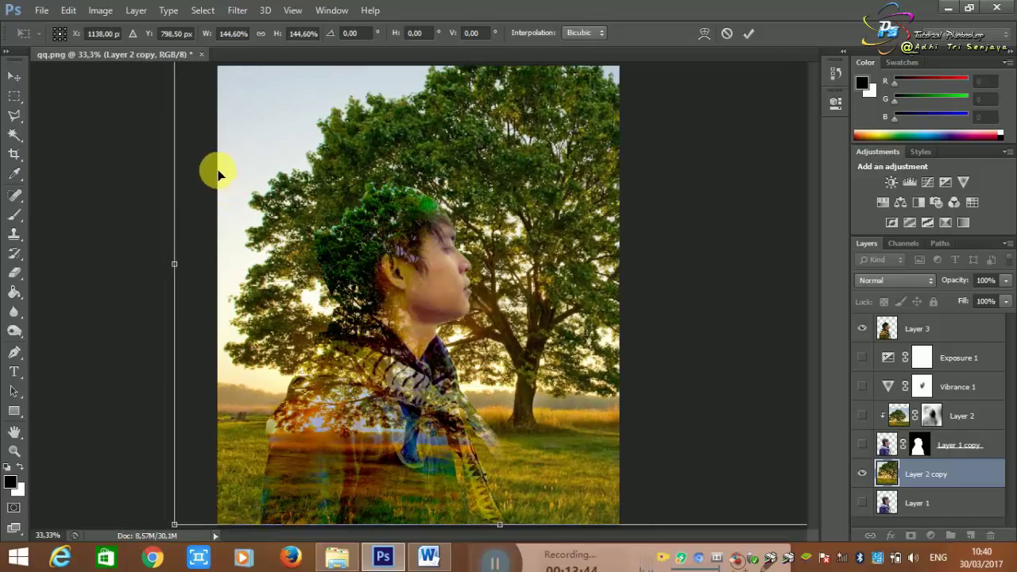
left_click_drag(174, 524, 151, 484)
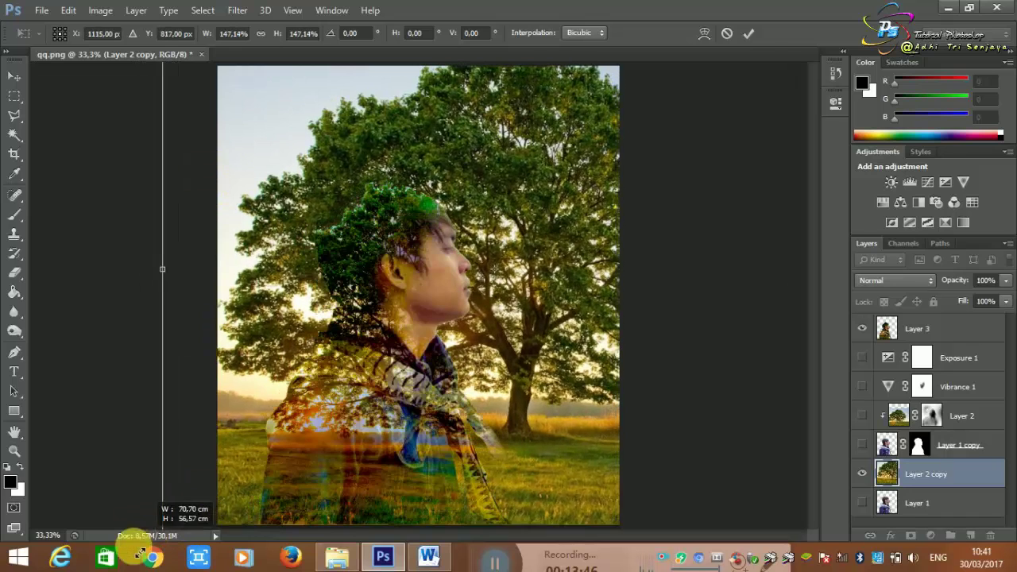
mouse_move(417, 365)
left_mouse_down()
mouse_move(443, 304)
mouse_move(444, 316)
left_mouse_up()
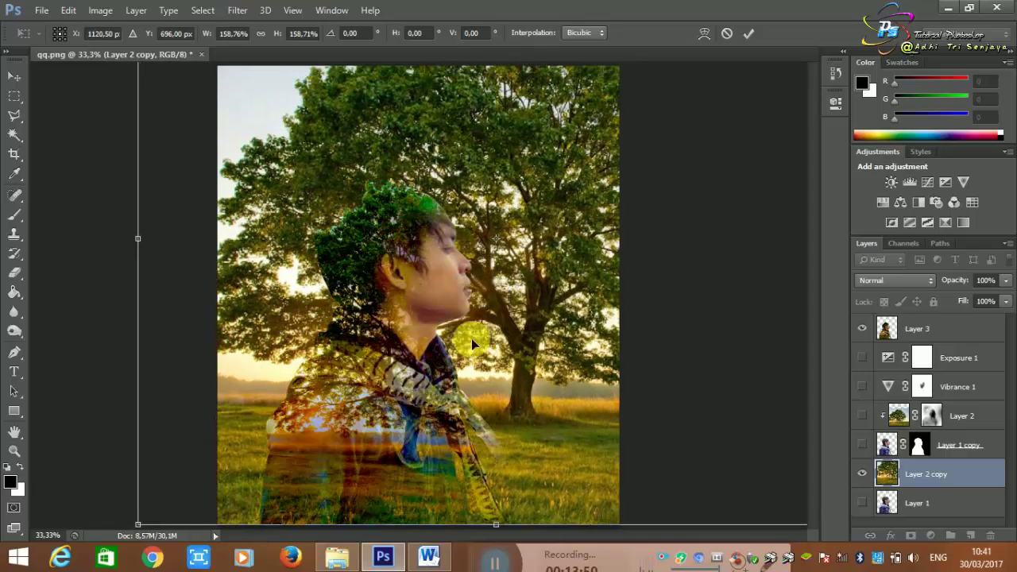
key("Return")
Apply a Gaussian Blur of about 106 pixels to the Layer 2 copy tree backdrop
key("m")
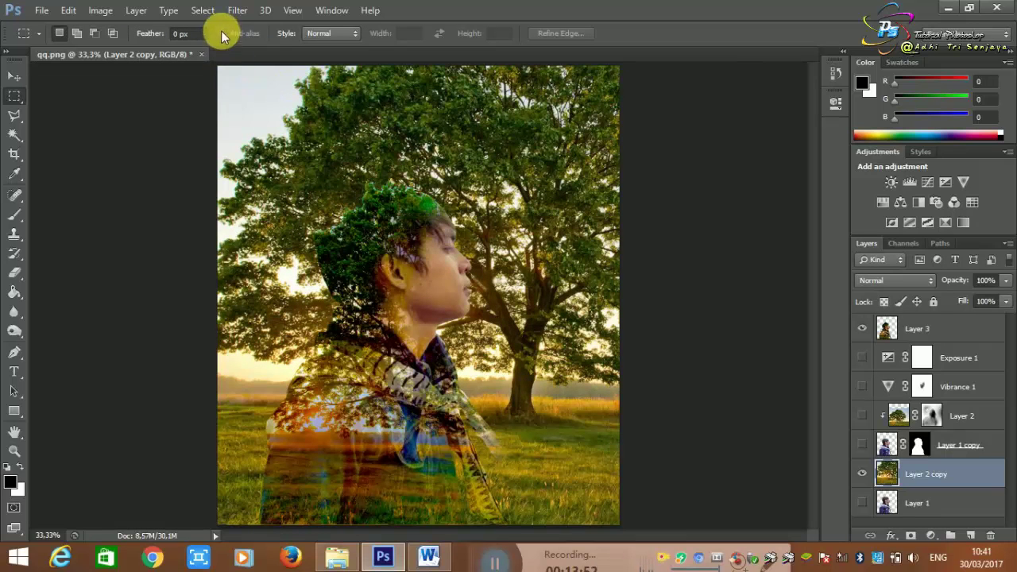
left_click(237, 10)
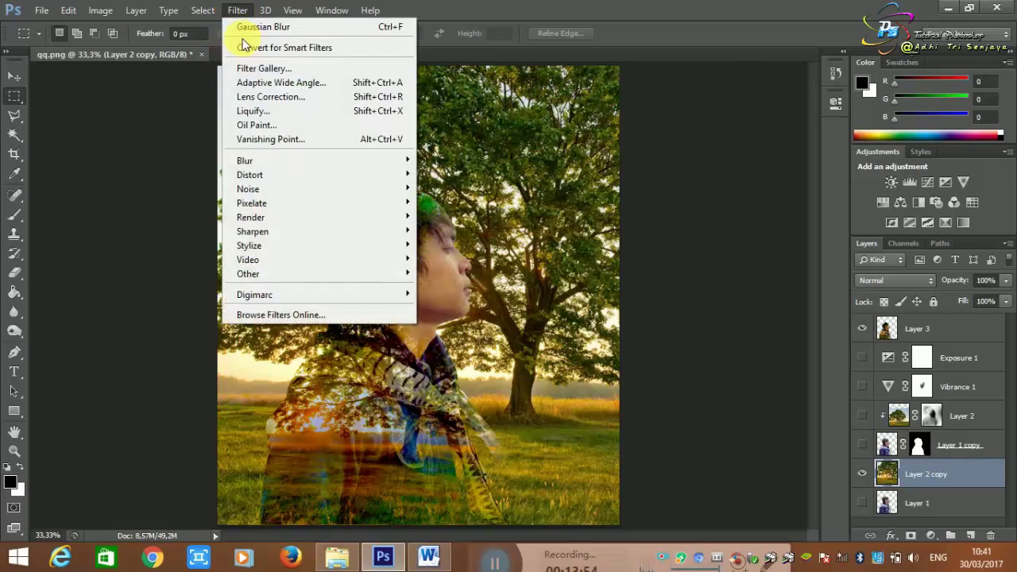
mouse_move(245, 161)
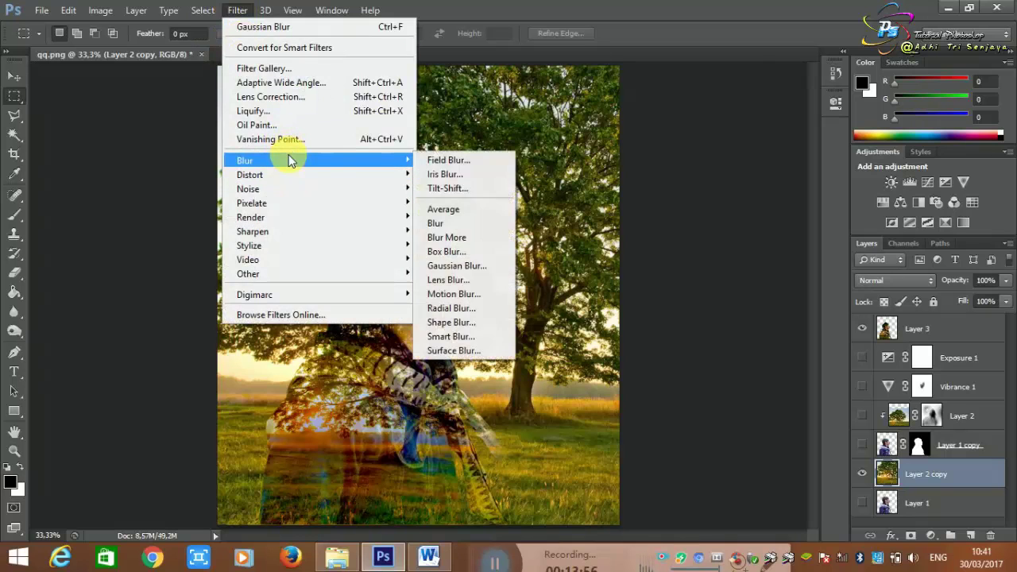
left_click(490, 266)
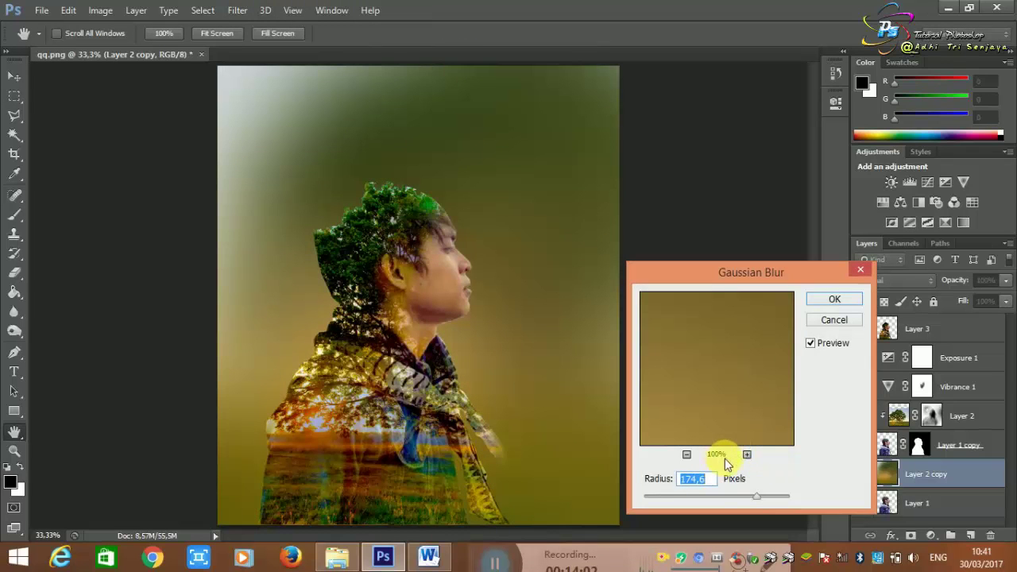
mouse_move(755, 495)
left_mouse_down()
mouse_move(729, 496)
mouse_move(738, 502)
left_mouse_up()
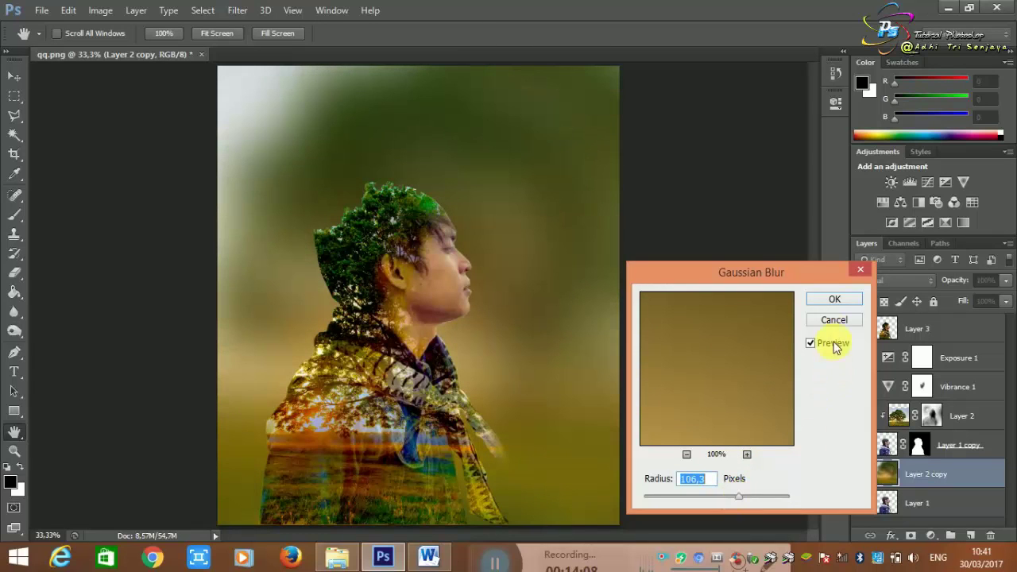
left_click(829, 298)
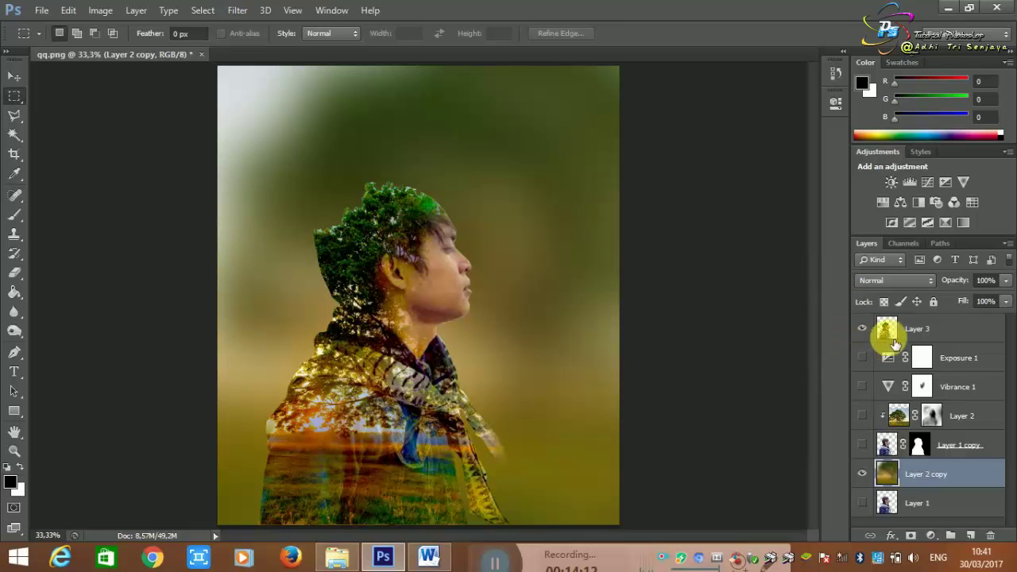
Add Vibrance 2 (+63) and Exposure 2 (+1.16, offset +0.0702, gamma 0.66) over the blurred backdrop
left_click(962, 182)
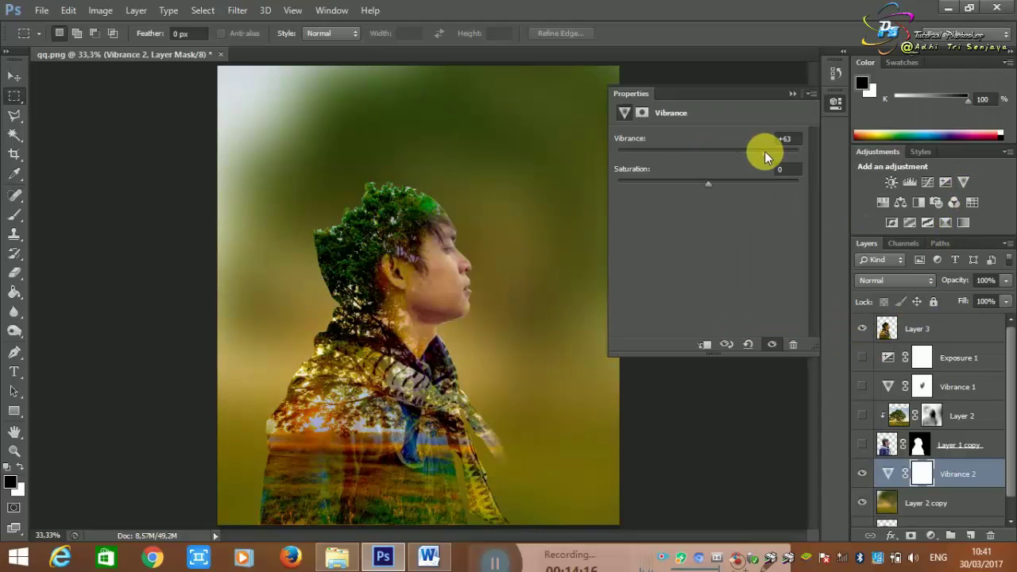
left_click_drag(707, 185, 751, 183)
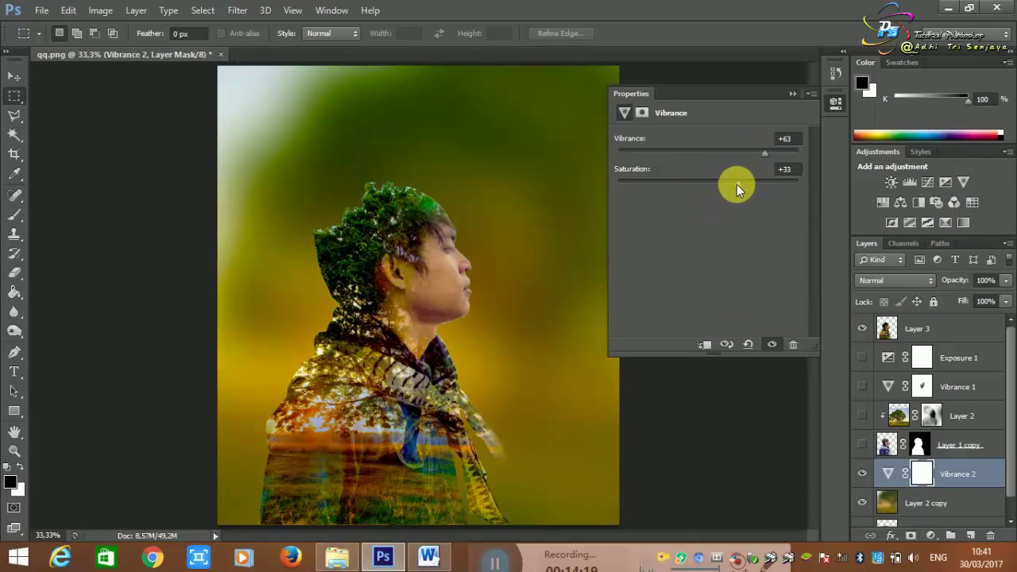
left_click_drag(717, 186, 708, 189)
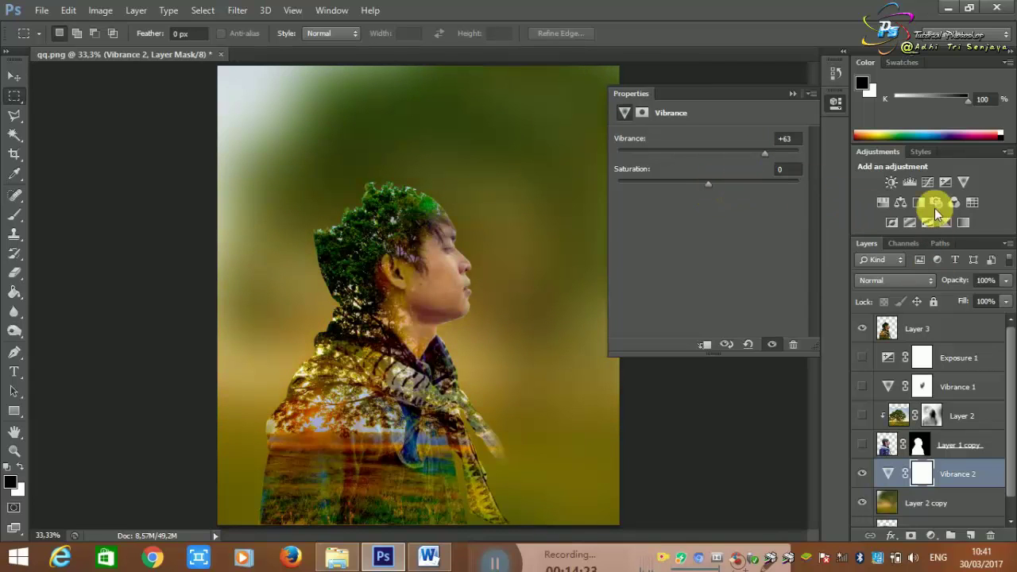
left_click(942, 184)
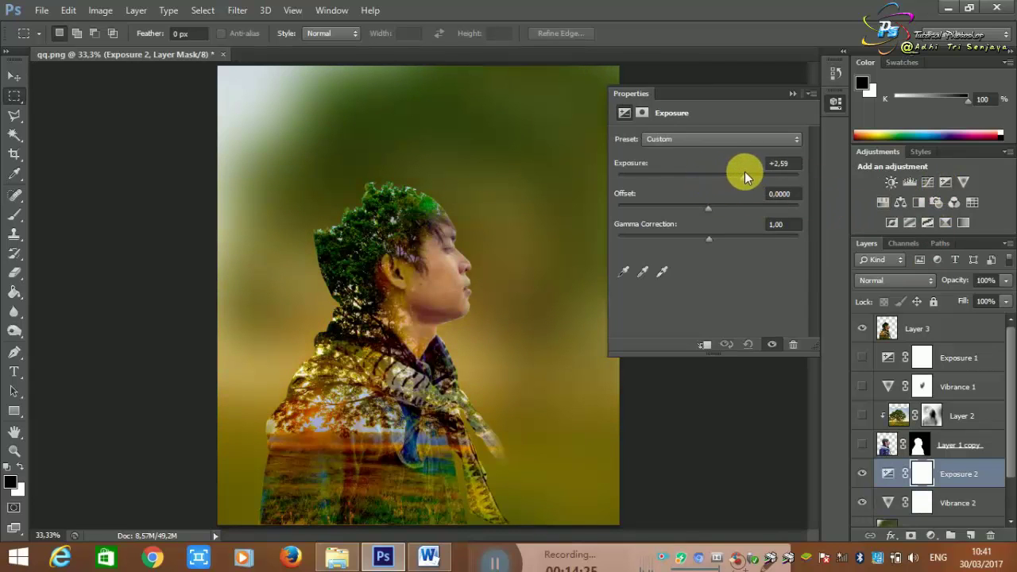
mouse_move(745, 171)
left_mouse_down()
mouse_move(724, 179)
mouse_move(720, 210)
mouse_move(745, 236)
mouse_move(732, 239)
left_mouse_up()
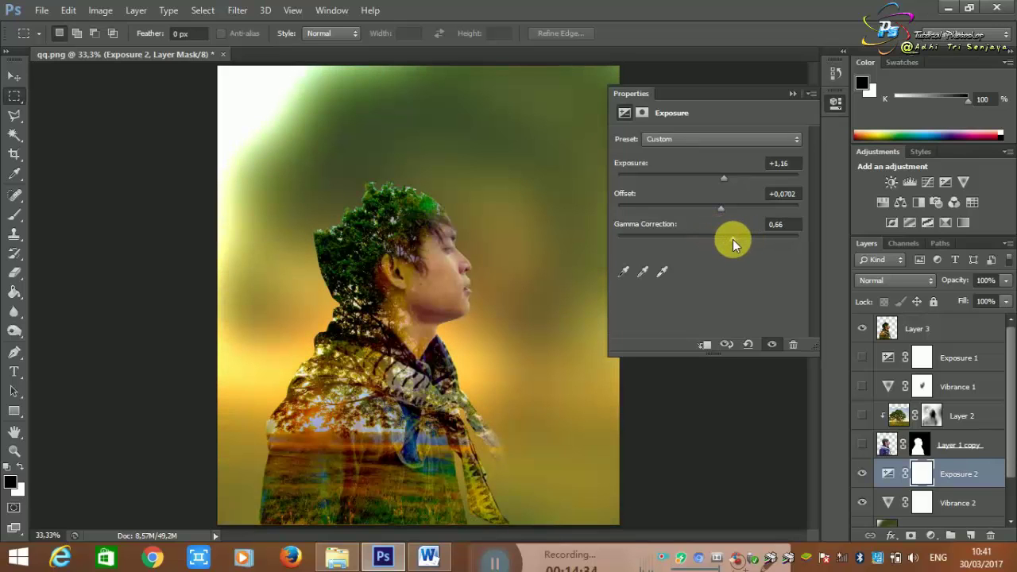
left_click(794, 94)
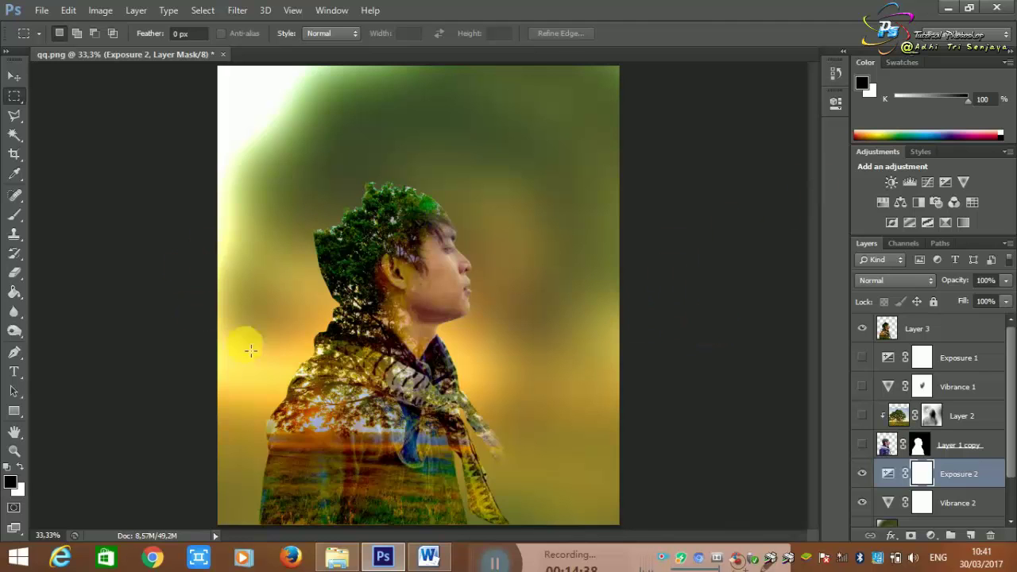
Shift the profile on Layer 3 about 60 px to the left
left_click(15, 77)
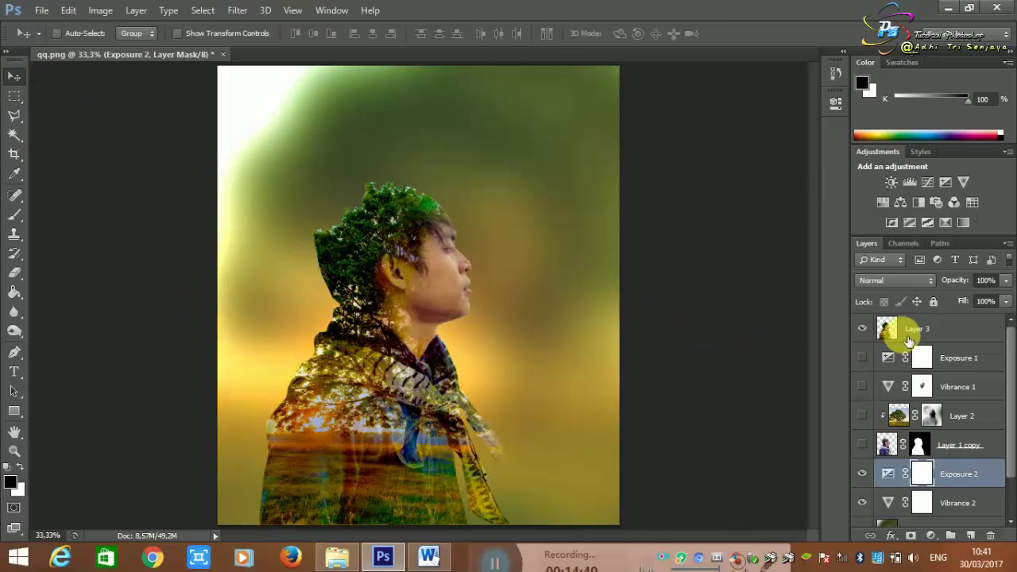
left_click(913, 329)
left_click_drag(447, 366, 406, 368)
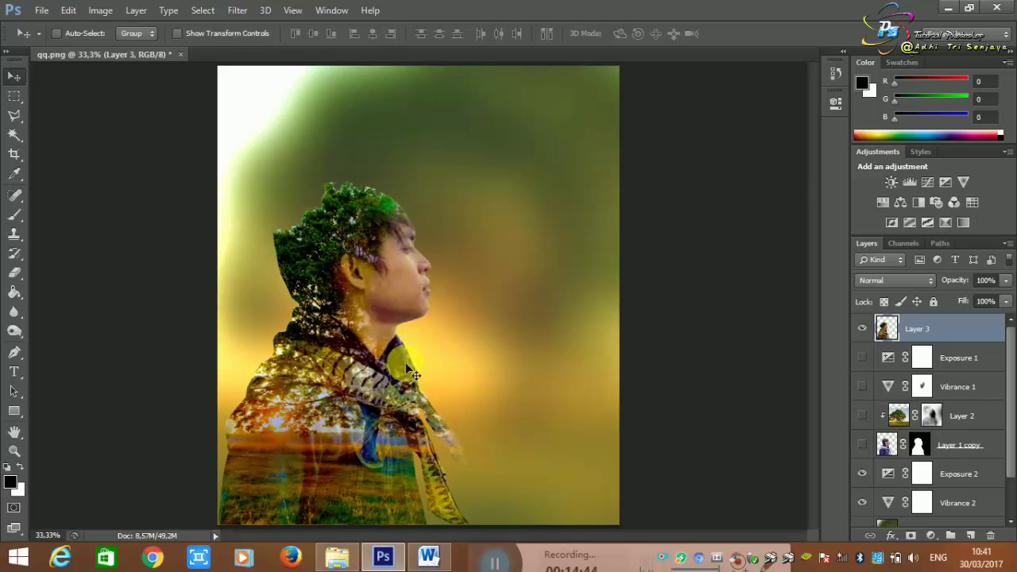
Add the word DOUBLE near the top centre in 72 pt Snap ITC
left_click(16, 373)
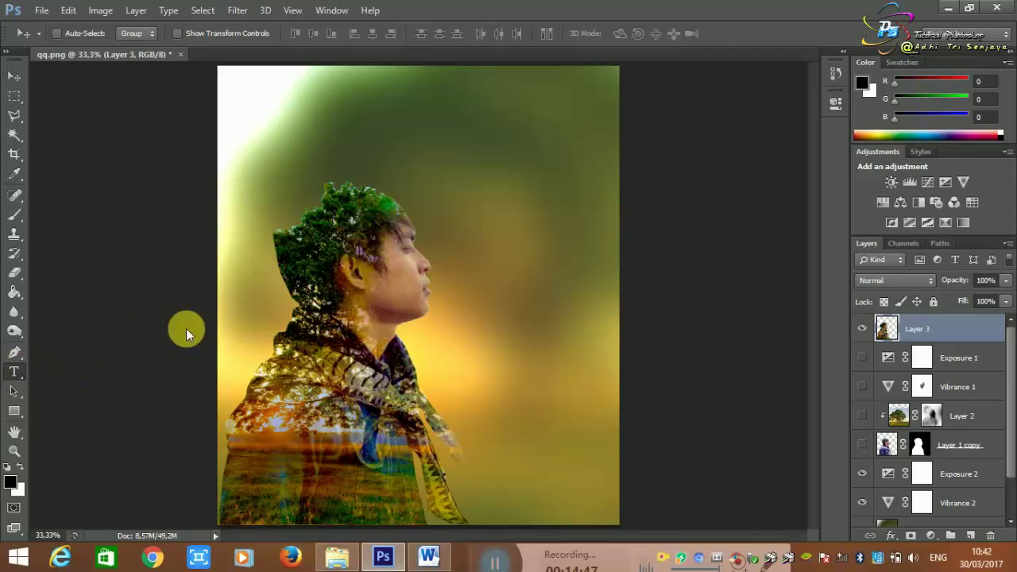
left_click(425, 128)
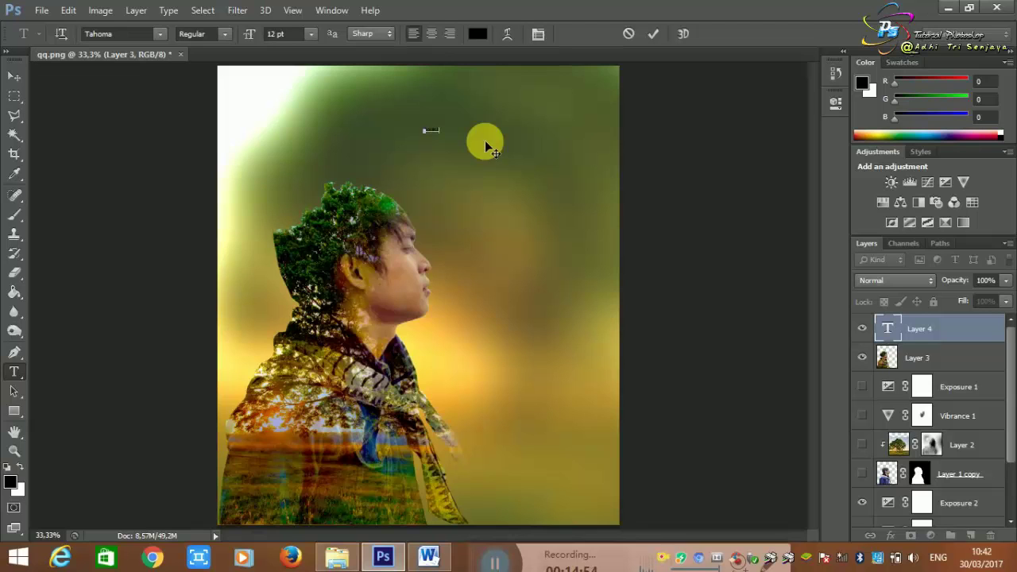
left_click(310, 33)
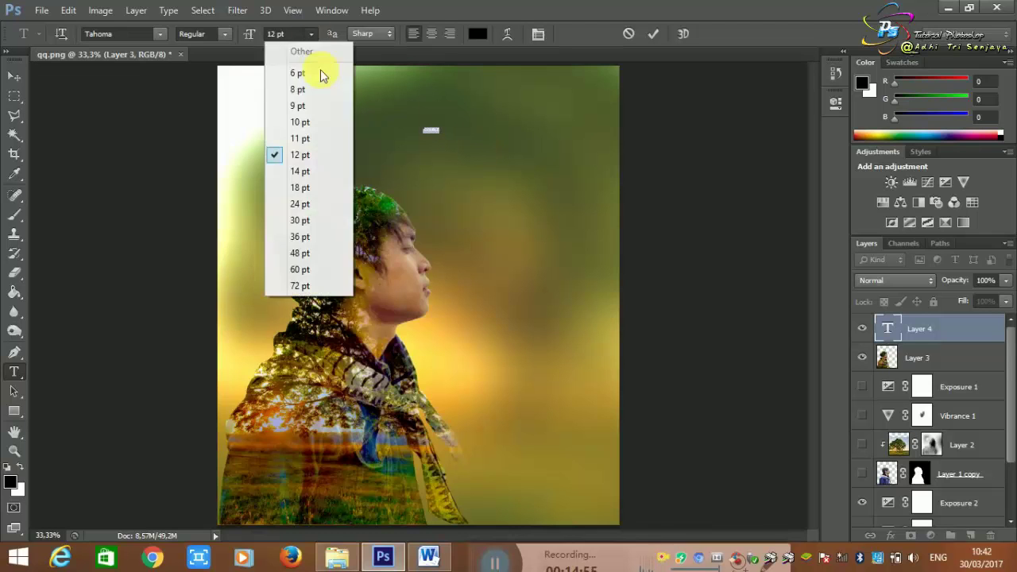
left_click(327, 287)
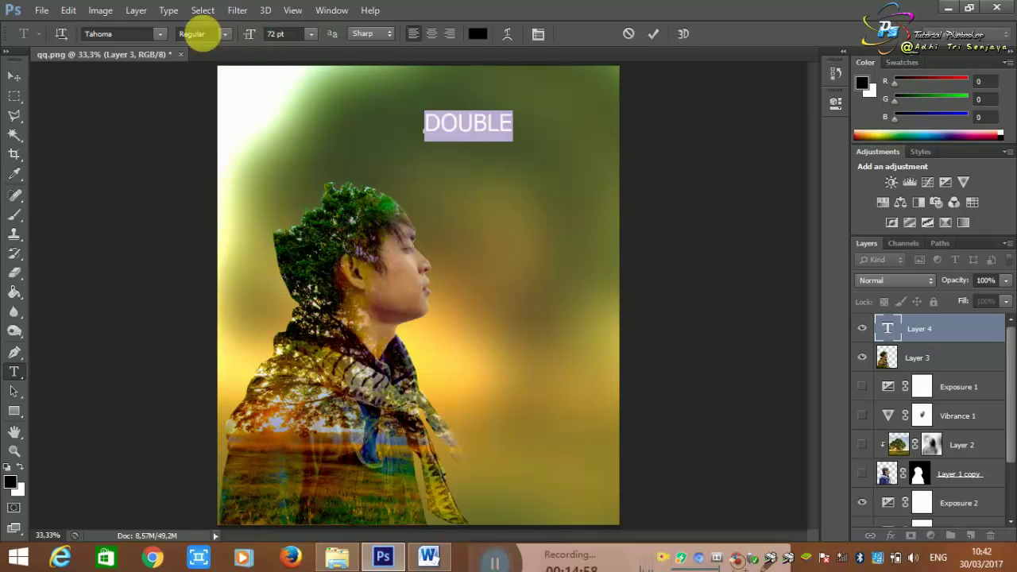
left_click(160, 33)
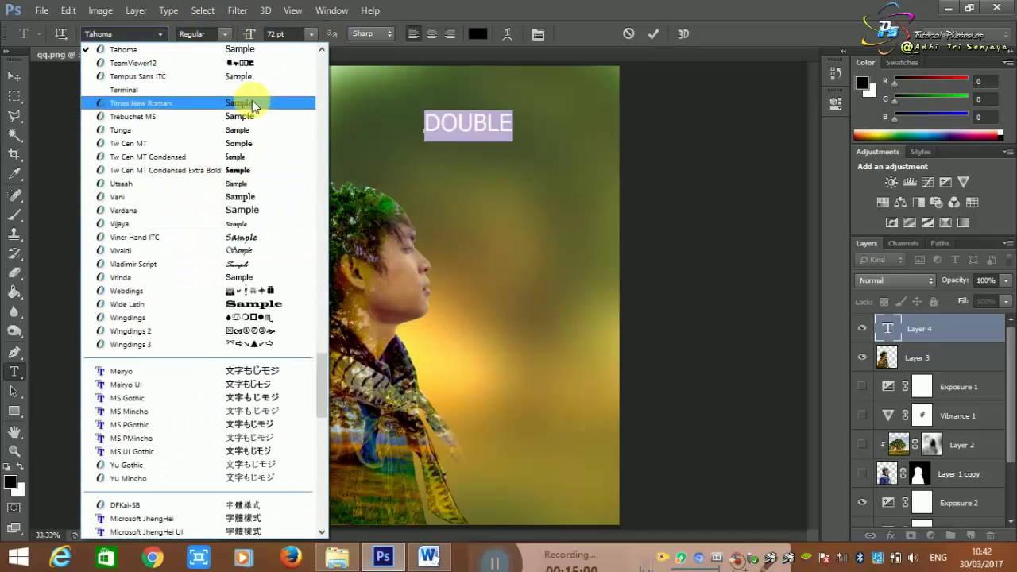
scroll(253, 104, "up", 2)
left_click(246, 64)
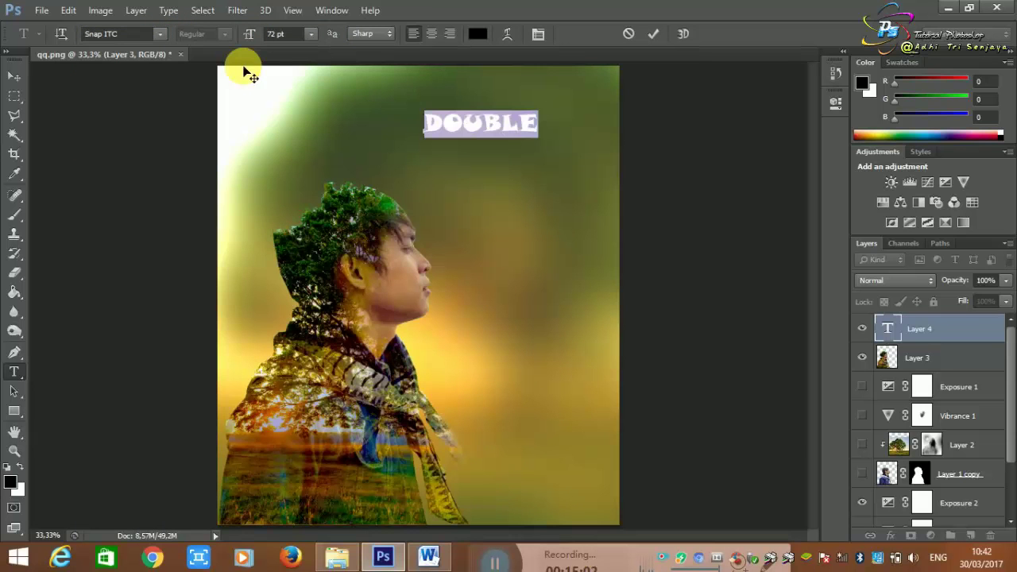
left_click(160, 33)
scroll(254, 182, "up", 5)
scroll(254, 185, "up", 2)
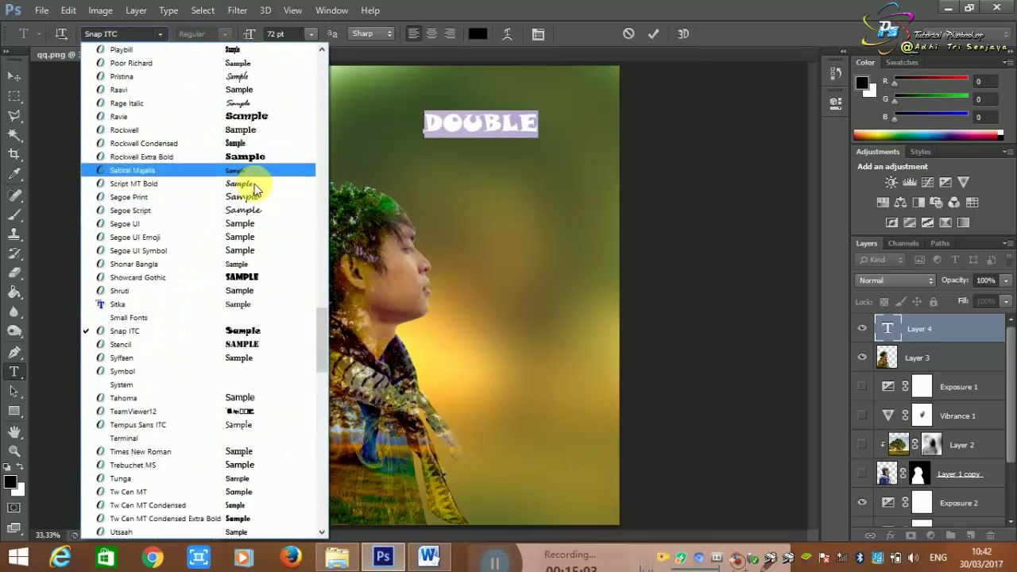
scroll(267, 169, "up", 2)
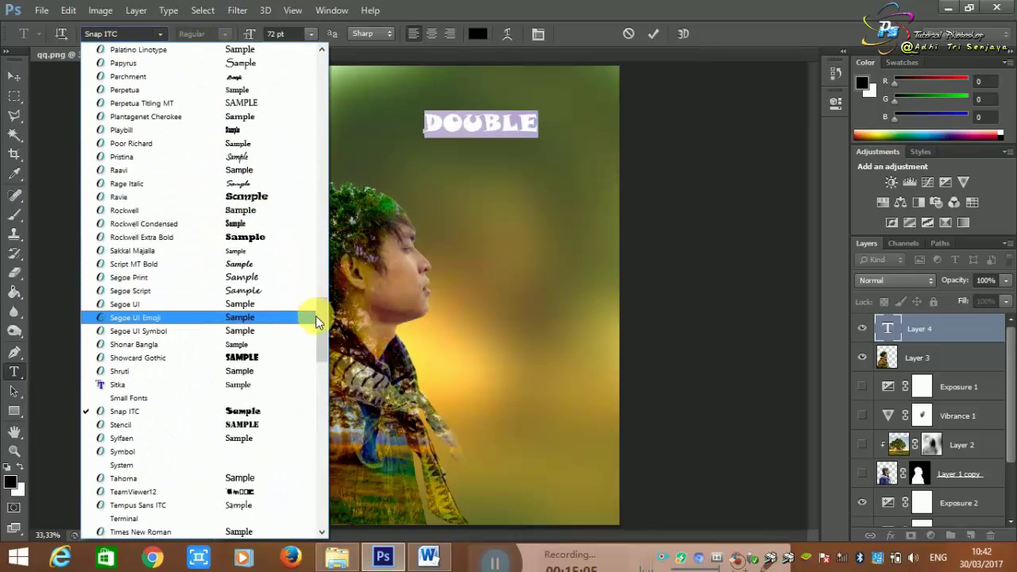
Try Chiller and Monotype Corsiva on the DOUBLE title, then settle on Forte
left_click_drag(320, 318, 312, 61)
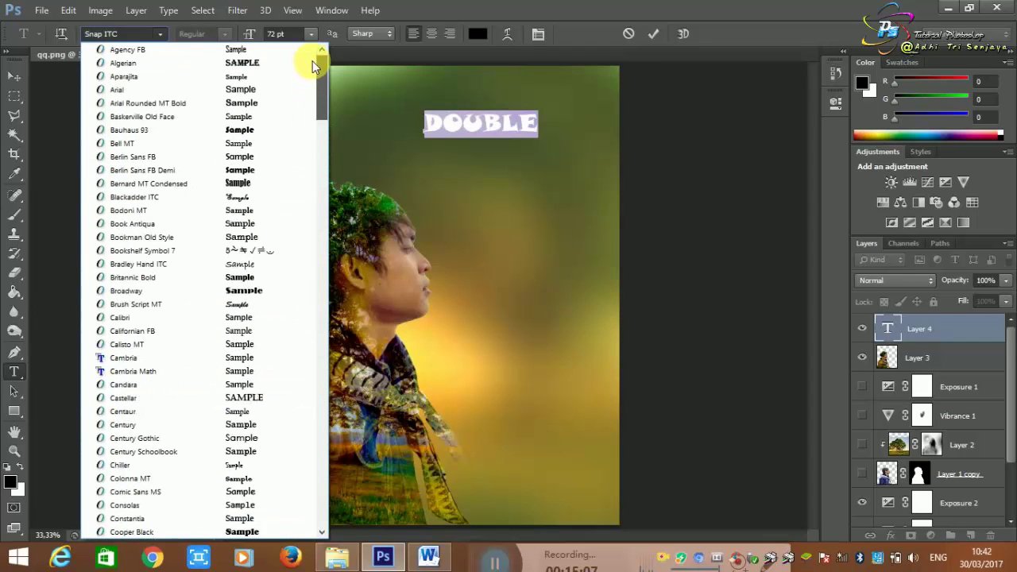
scroll(312, 79, "down", 4)
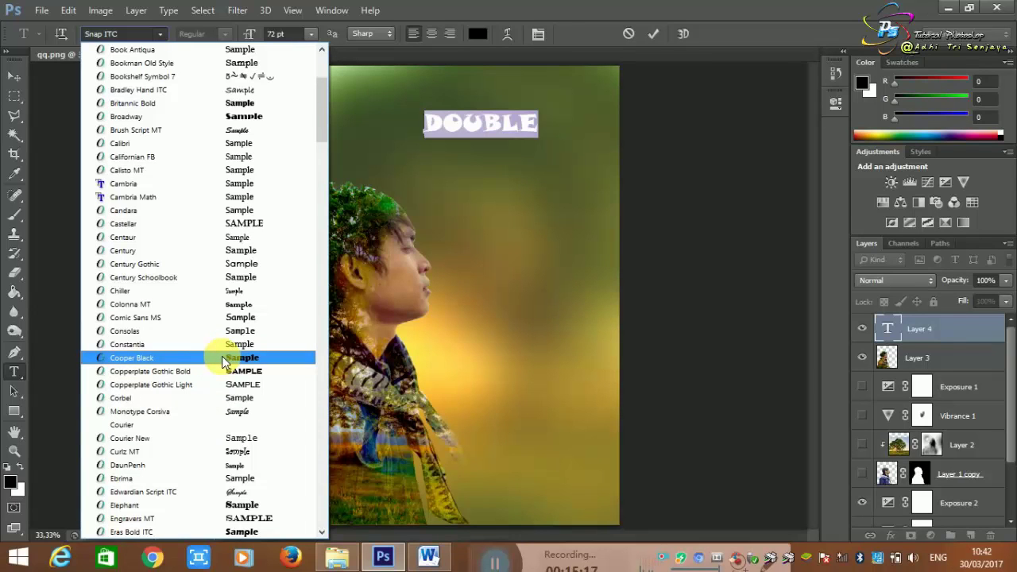
left_click(219, 291)
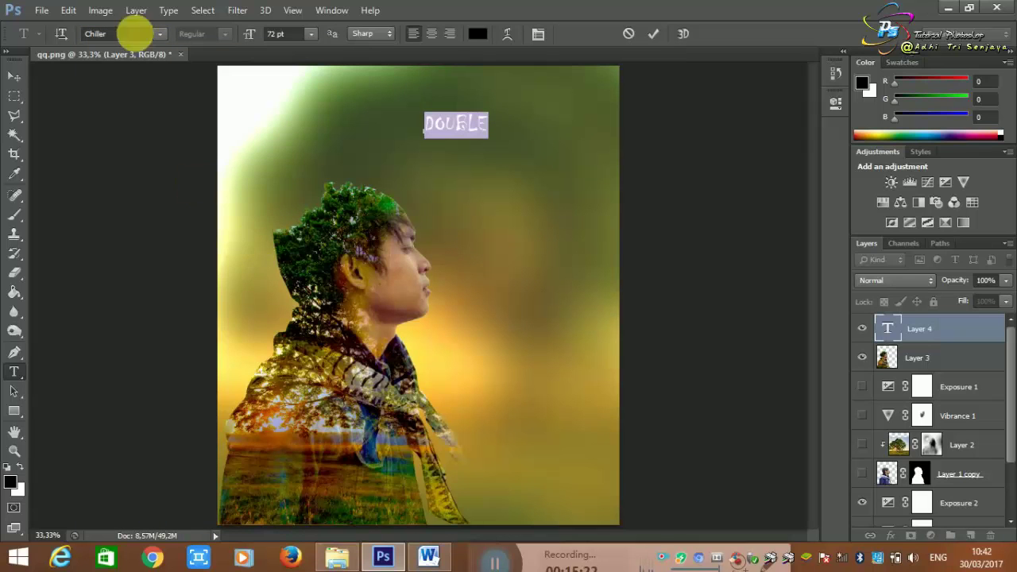
left_click(156, 33)
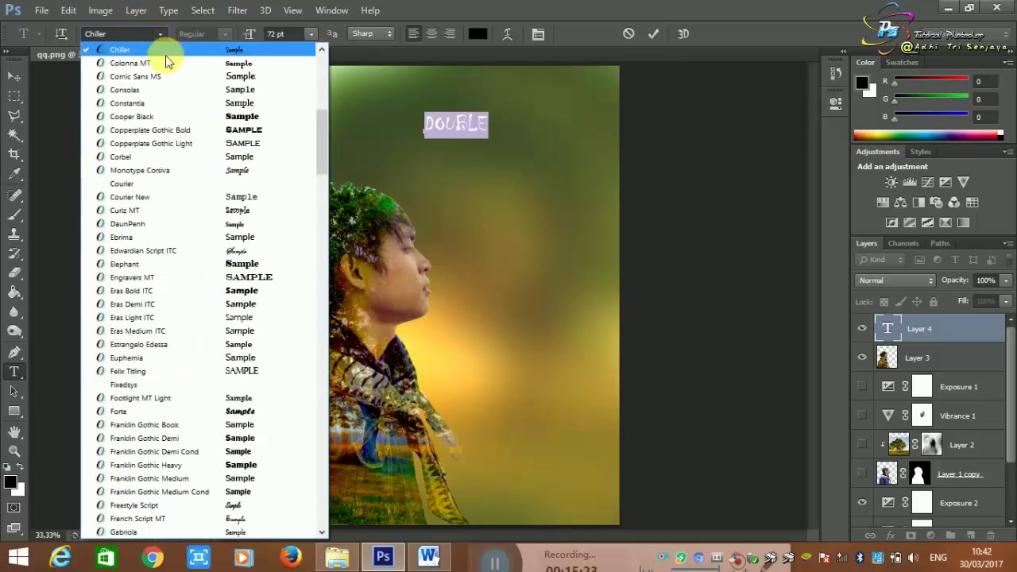
left_click(259, 170)
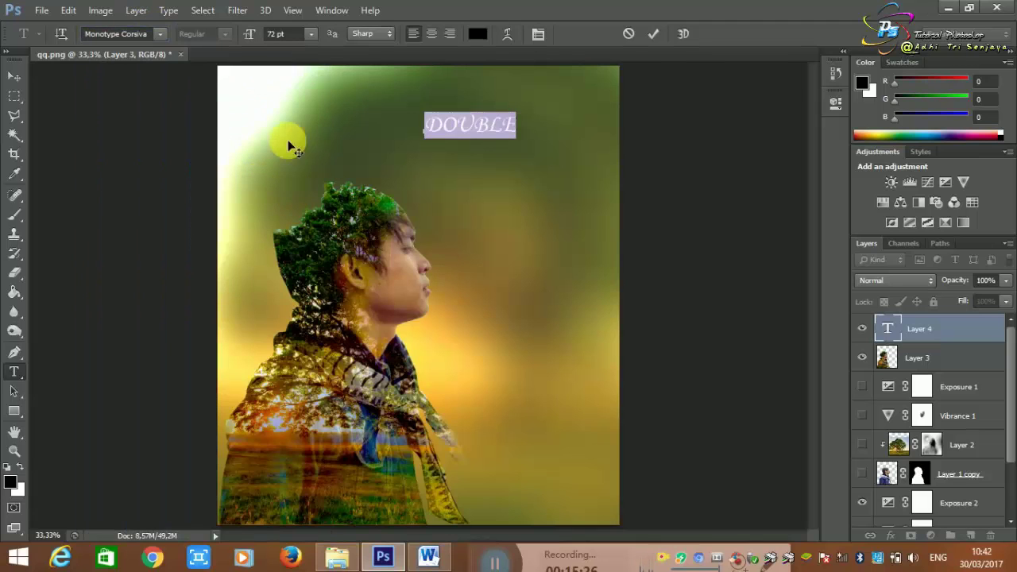
left_click(159, 33)
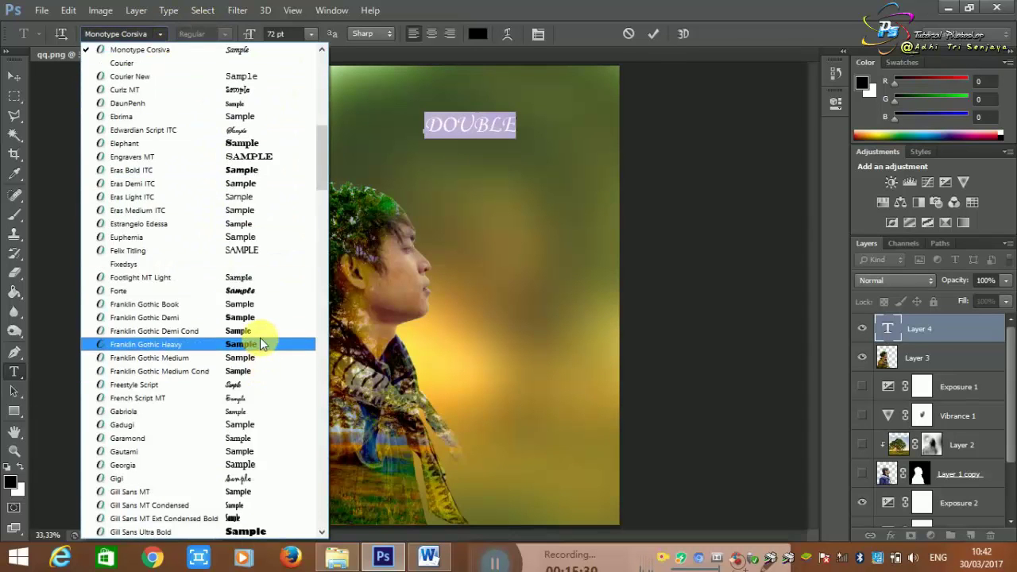
left_click(256, 290)
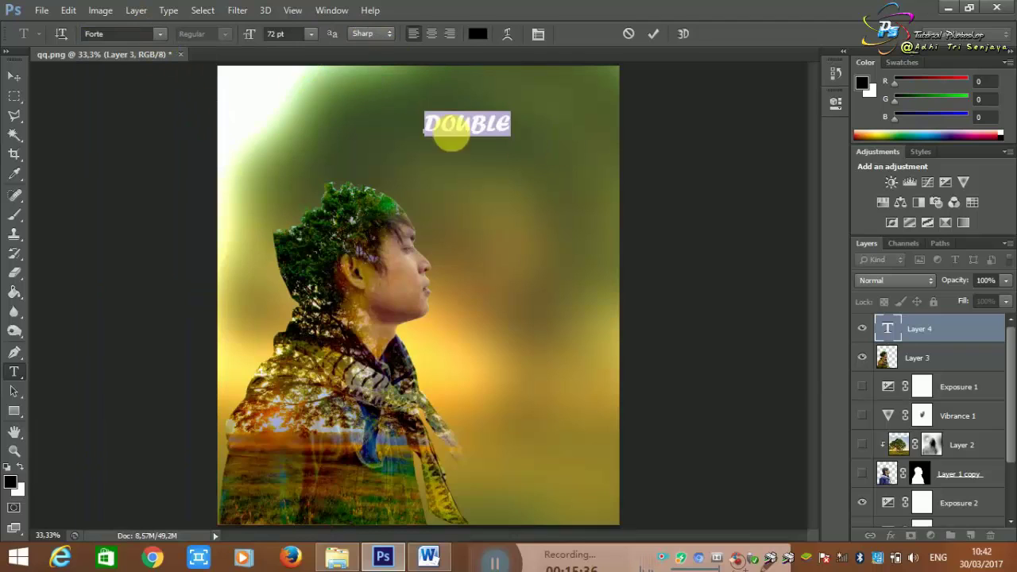
Commit the DOUBLE text and undo an accidentally pasted screenshot
left_click(511, 130)
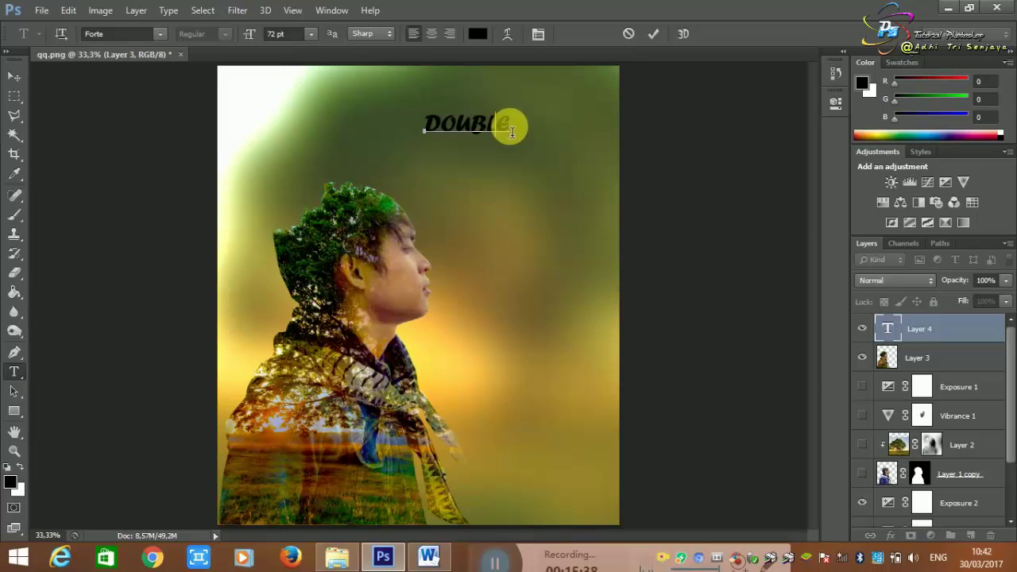
left_click(982, 332)
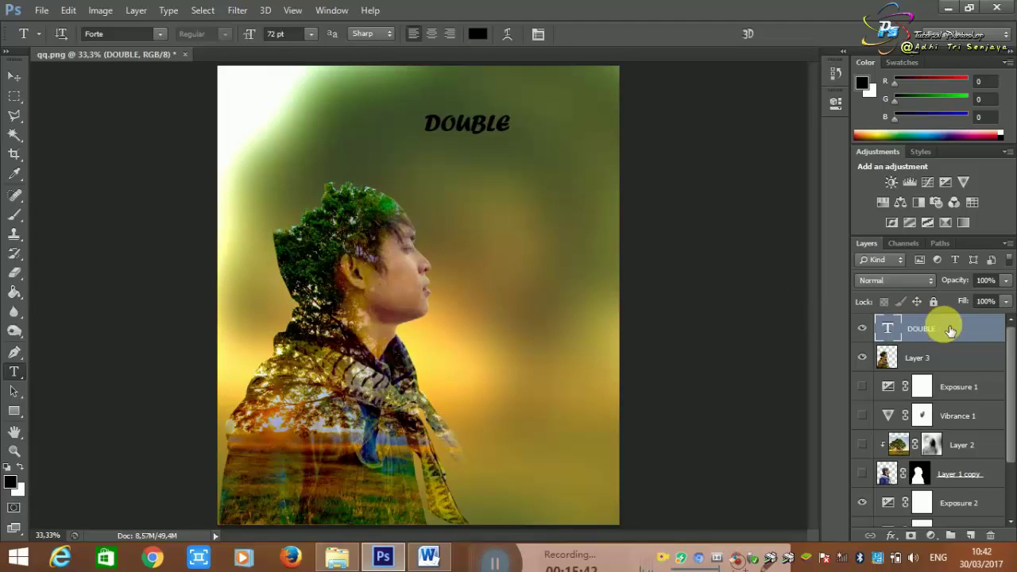
key("ctrl+v")
key("ctrl+z")
right_click(943, 328)
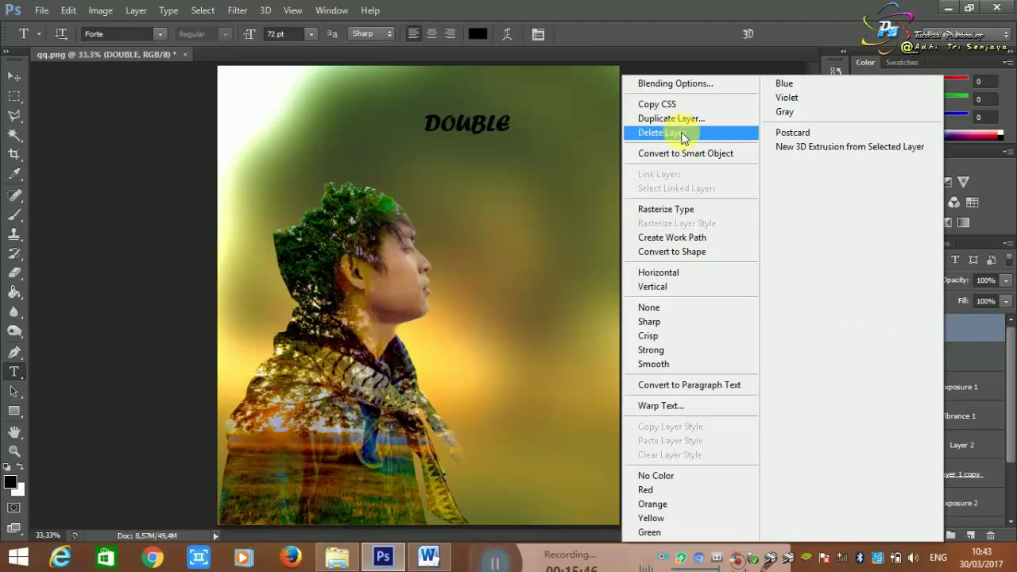
left_click(520, 117)
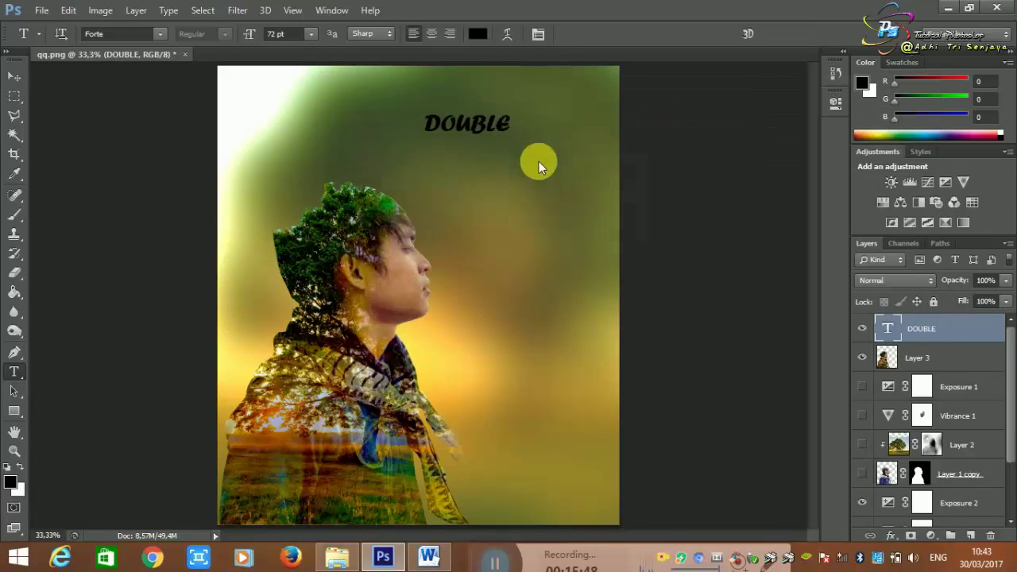
Duplicate the DOUBLE layer and change the copy's text to 'Exprosure' below it
left_click(640, 166)
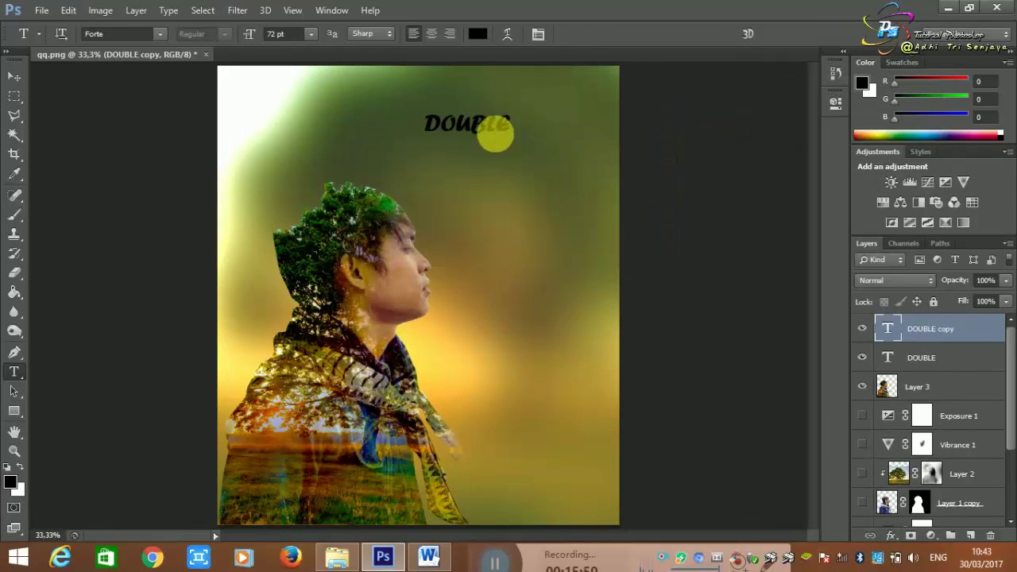
left_click(495, 135)
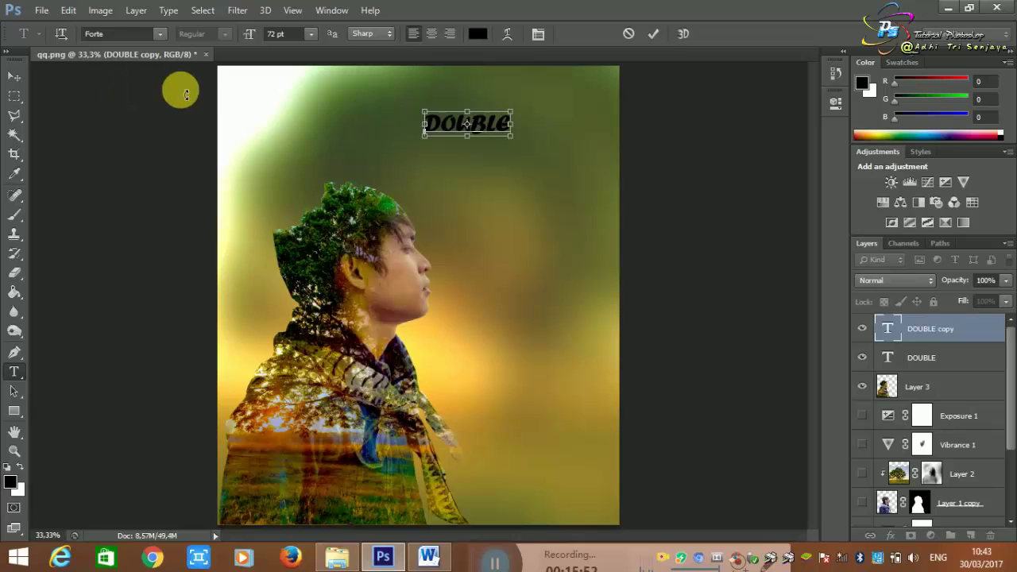
key("ctrl+a")
key("ctrl+h")
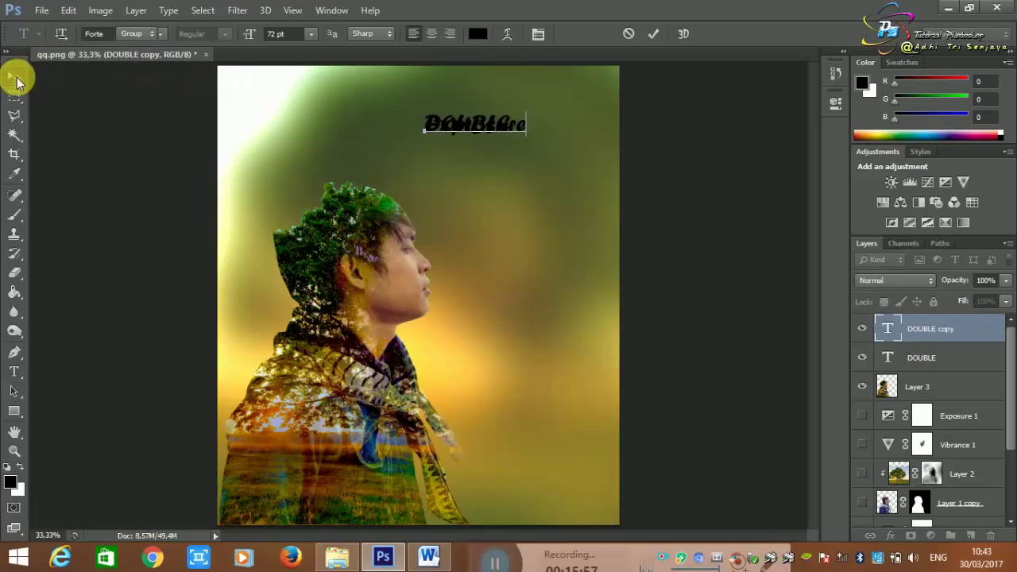
left_click(15, 76)
mouse_move(431, 125)
left_mouse_down()
mouse_move(484, 160)
mouse_move(445, 181)
left_mouse_up()
Position Exprosure right of the head and move DOUBLE down just above it
key("ctrl+t")
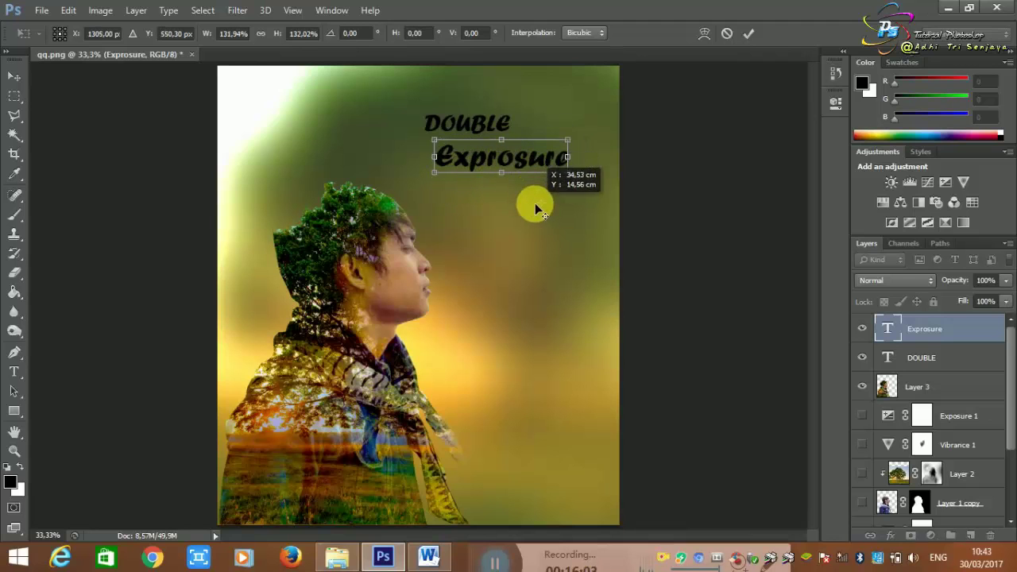
mouse_move(526, 176)
left_mouse_down()
mouse_move(559, 230)
mouse_move(571, 227)
mouse_move(562, 214)
left_mouse_up()
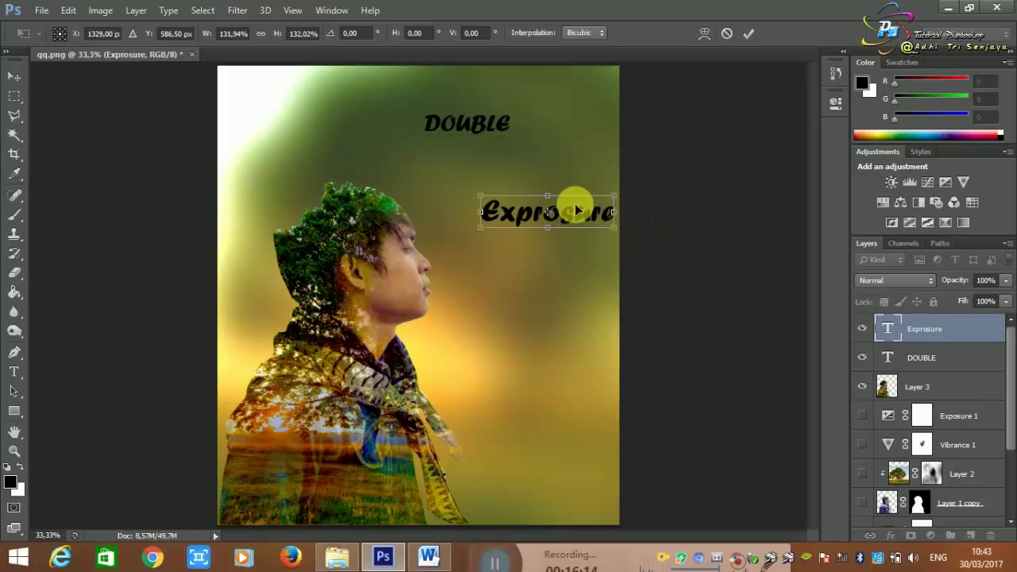
key("Return")
mouse_move(575, 203)
left_mouse_down()
mouse_move(462, 123)
mouse_move(480, 163)
left_mouse_up()
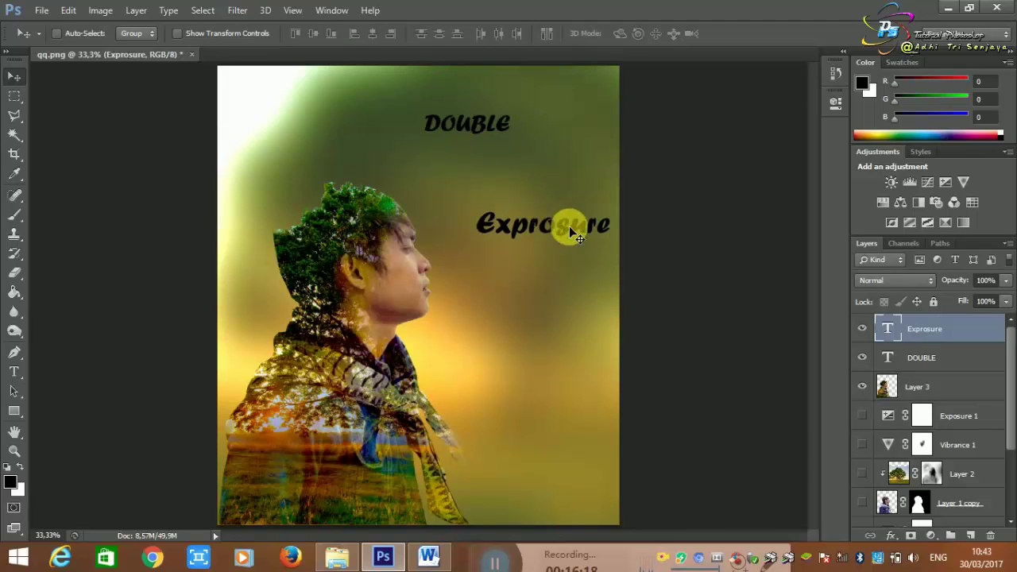
left_click_drag(567, 228, 570, 224)
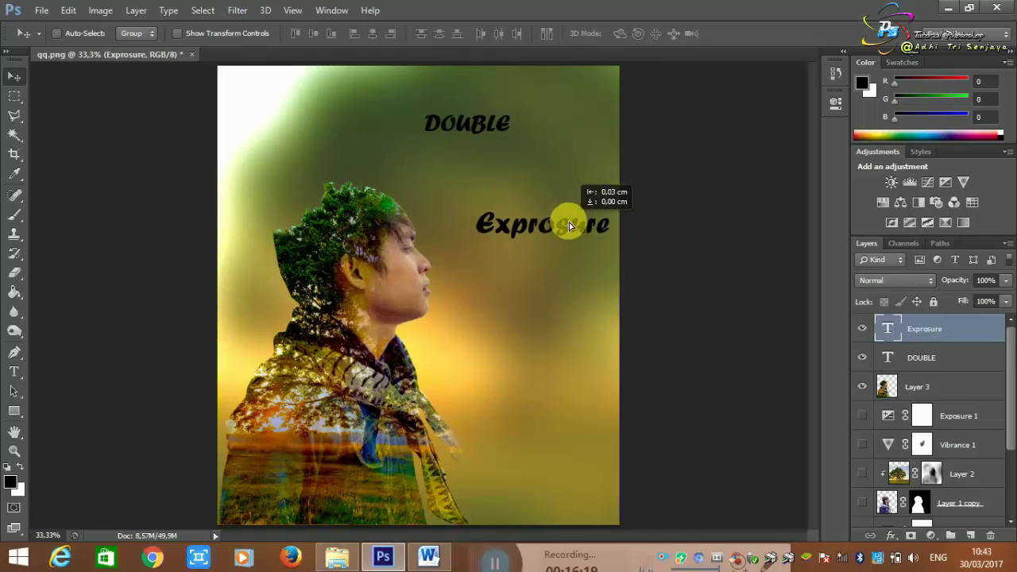
left_click(951, 358)
left_click_drag(483, 133, 493, 201)
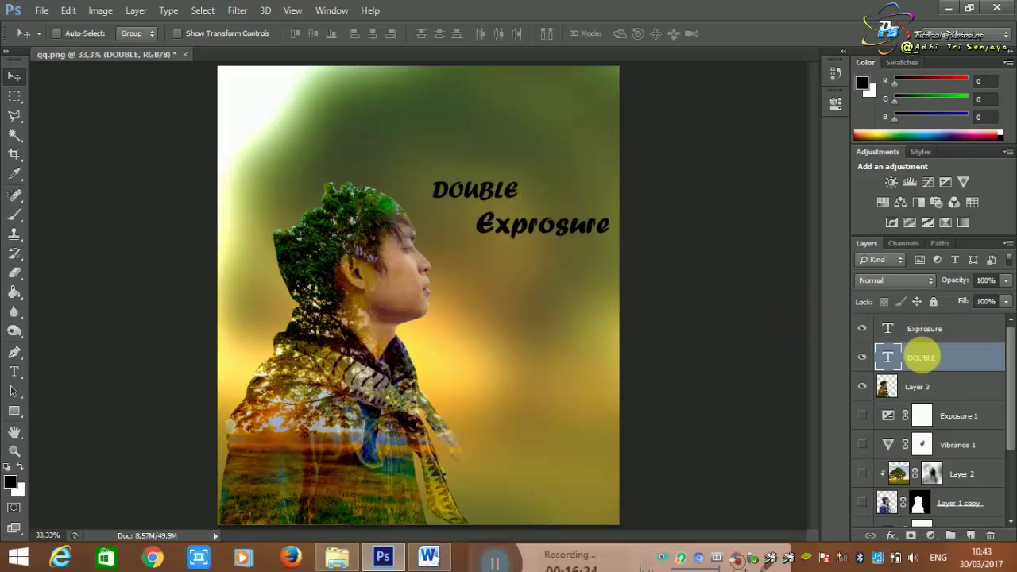
In Layer 3's Layer Style, try bevel, contour, stroke, inner shadow and inner glow options
left_click(938, 393)
double_click(938, 391)
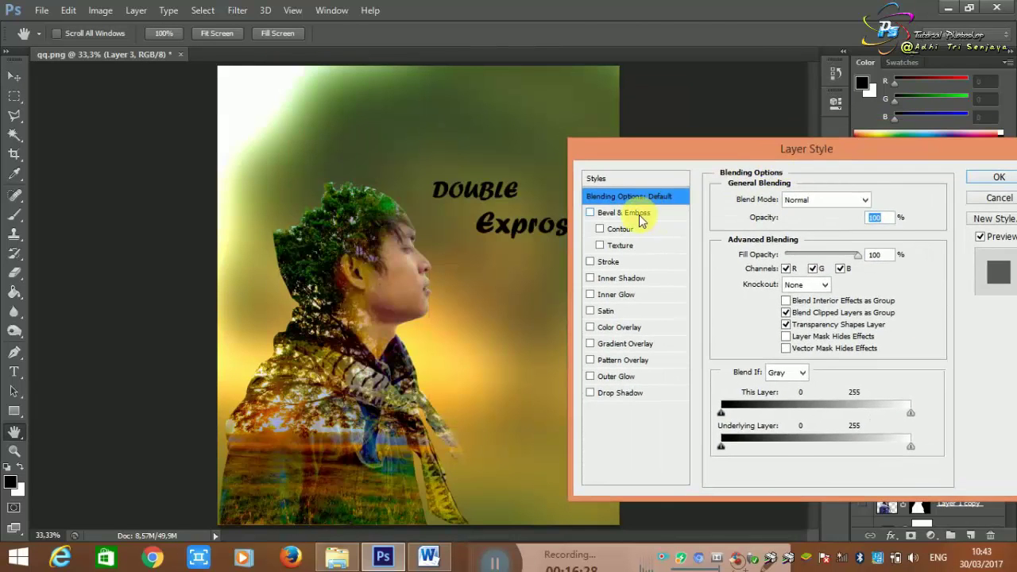
left_click(638, 213)
left_click(619, 230)
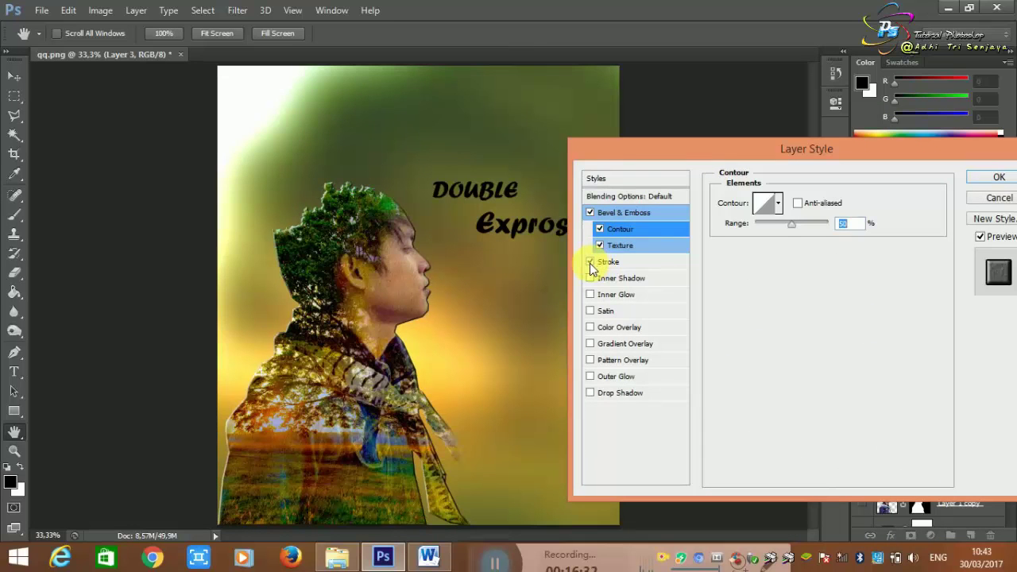
left_click(589, 213)
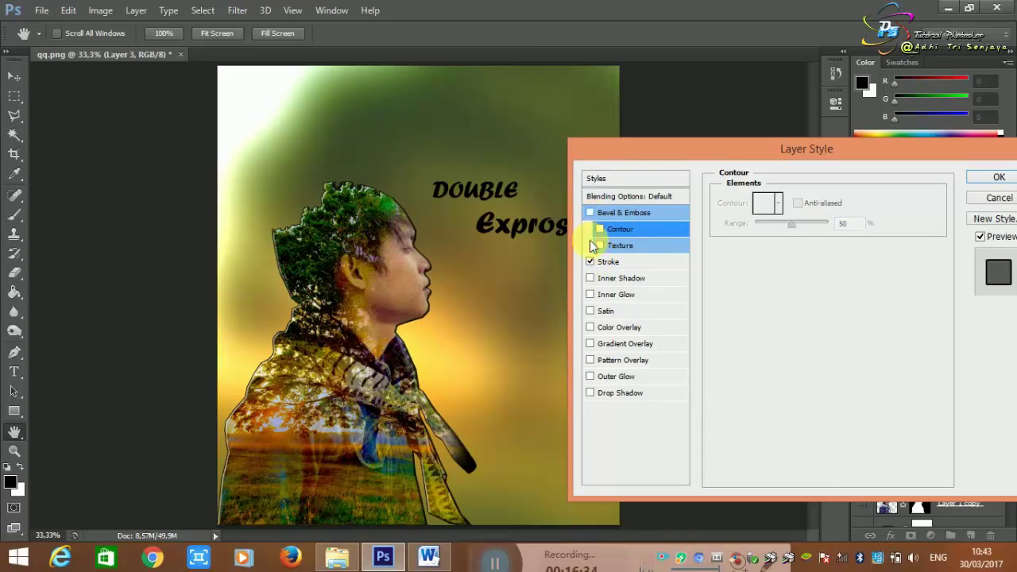
left_click(589, 261)
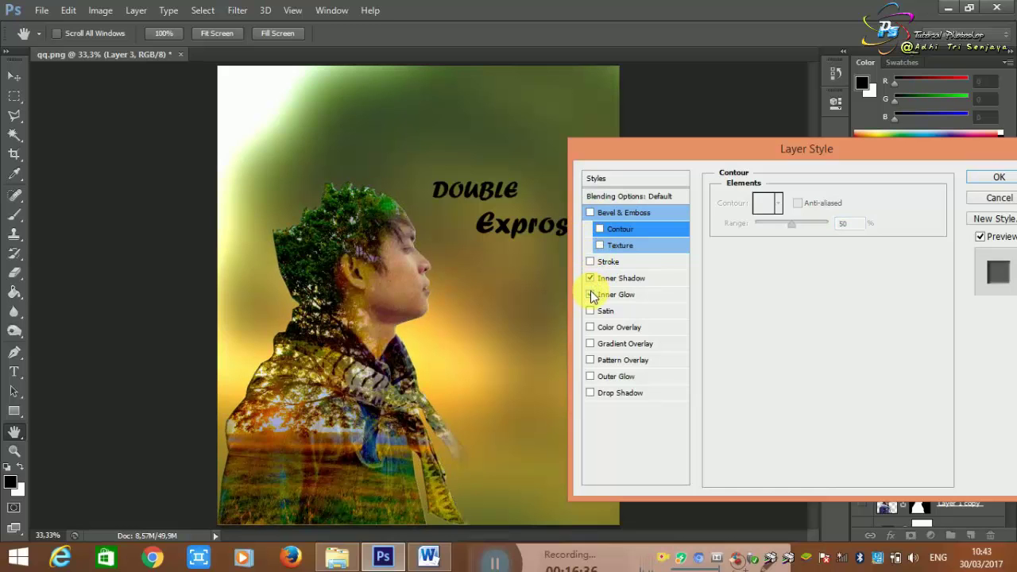
left_click(590, 295)
left_click(591, 279)
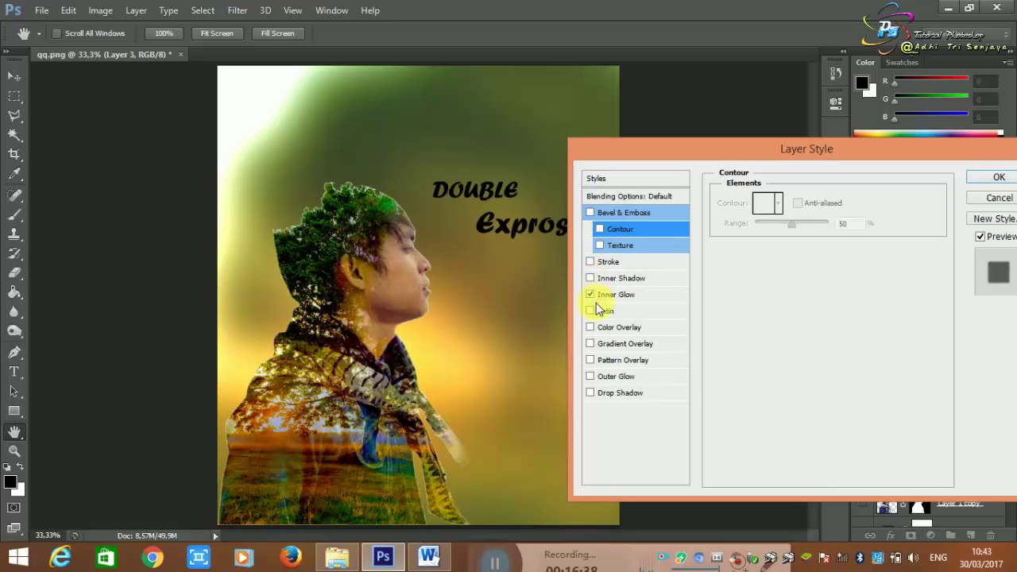
Preview and discard satin, colour, gradient and pattern overlays on the profile
left_click(590, 311)
left_click(591, 310)
left_click(590, 327)
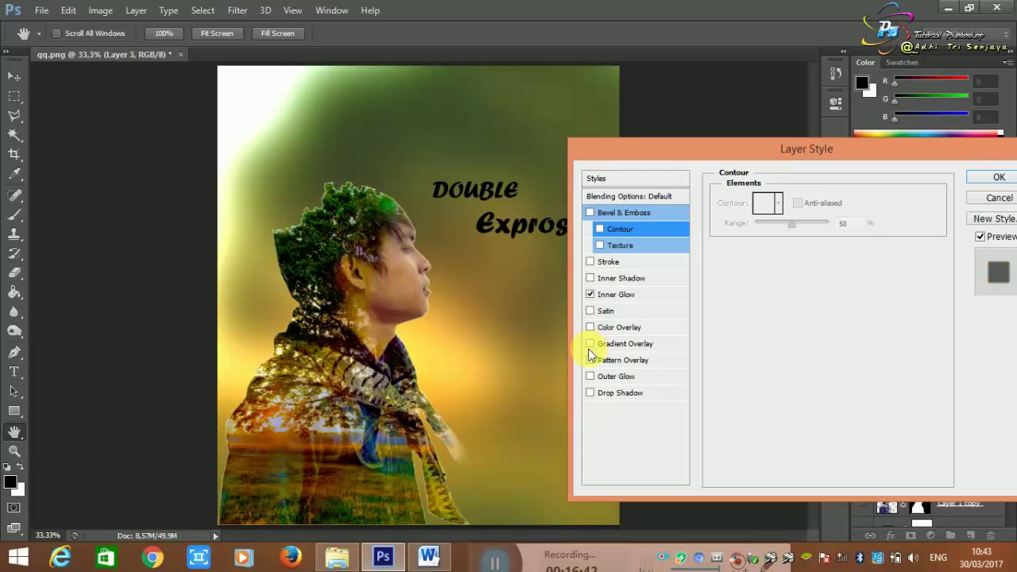
left_click(590, 344)
left_click(590, 344)
left_click(590, 360)
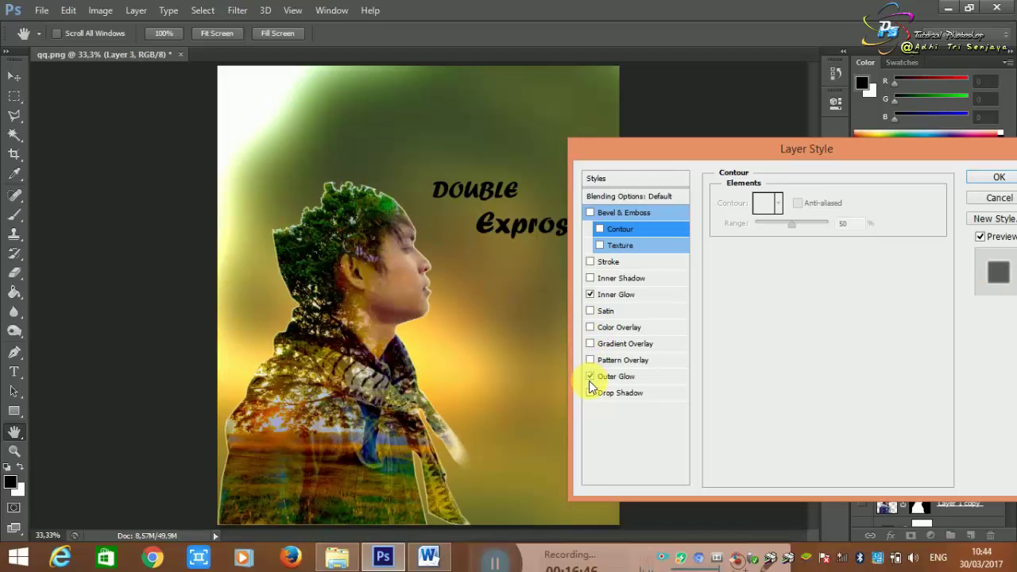
Set Inner Glow to about 46% opacity and Inner Shadow to 33% opacity, then apply
left_click(611, 294)
mouse_move(828, 216)
left_mouse_down()
mouse_move(790, 218)
mouse_move(802, 234)
mouse_move(771, 233)
mouse_move(815, 222)
left_mouse_up()
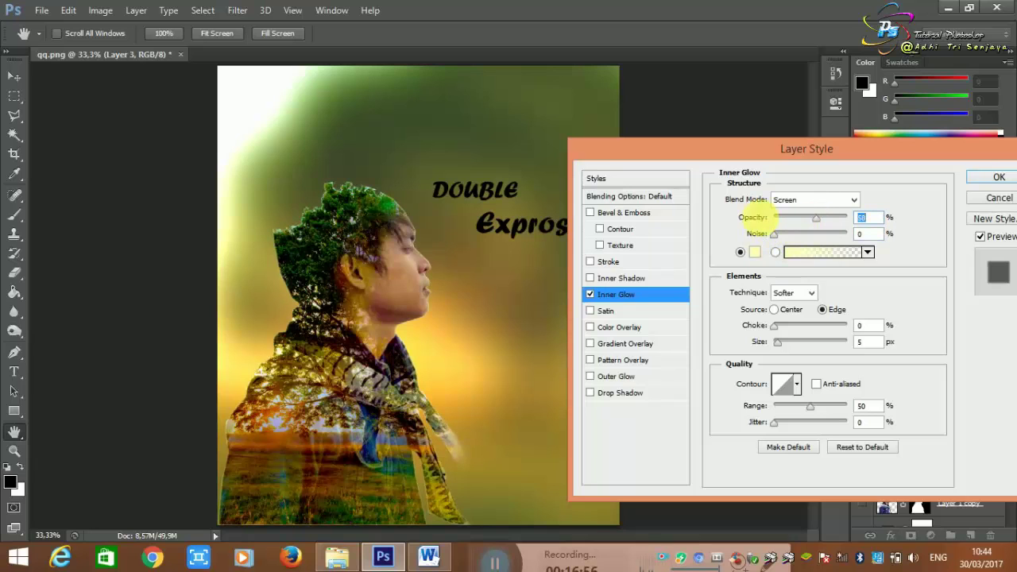
left_click(615, 213)
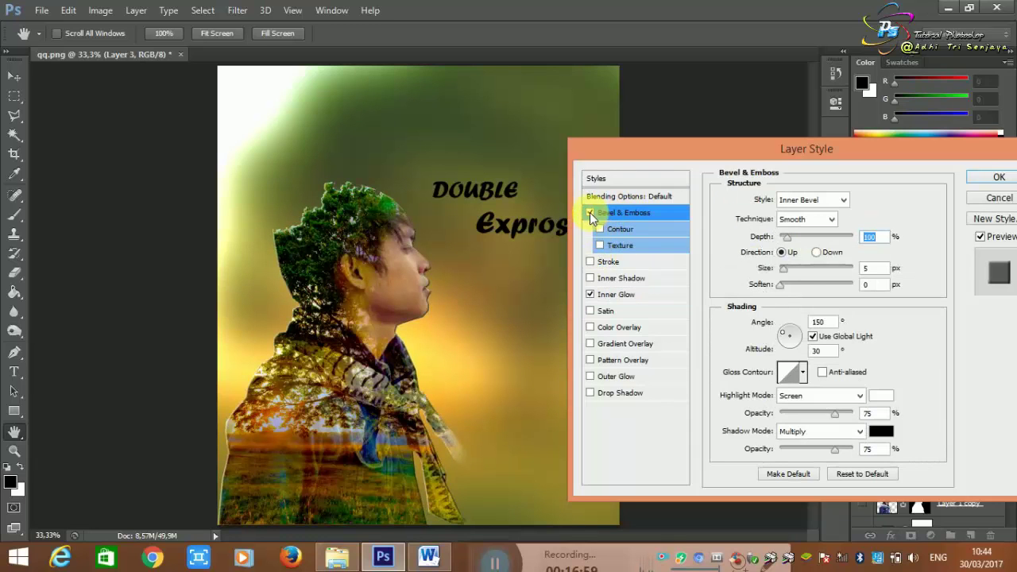
left_click(590, 212)
left_click(590, 262)
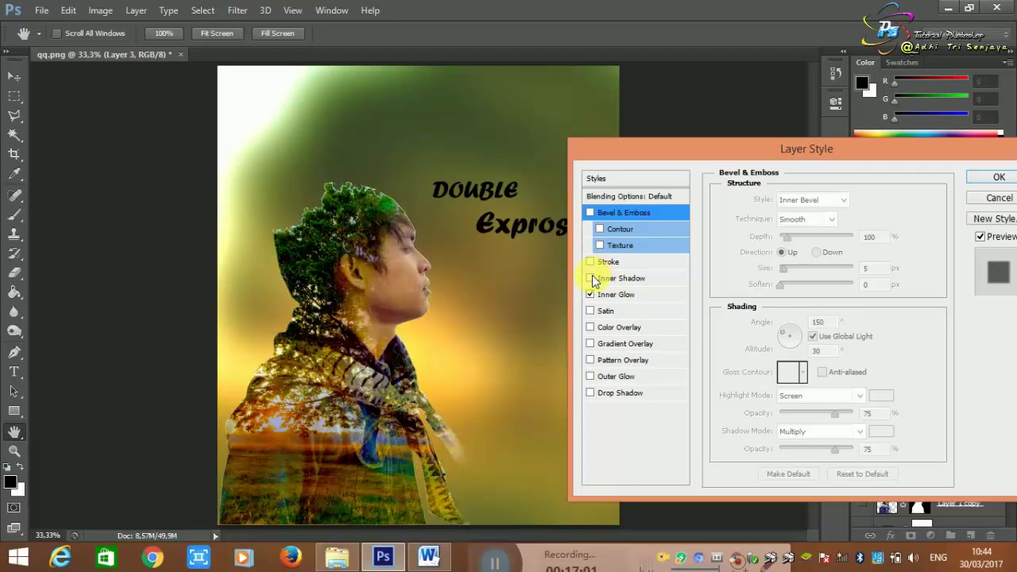
left_click(621, 278)
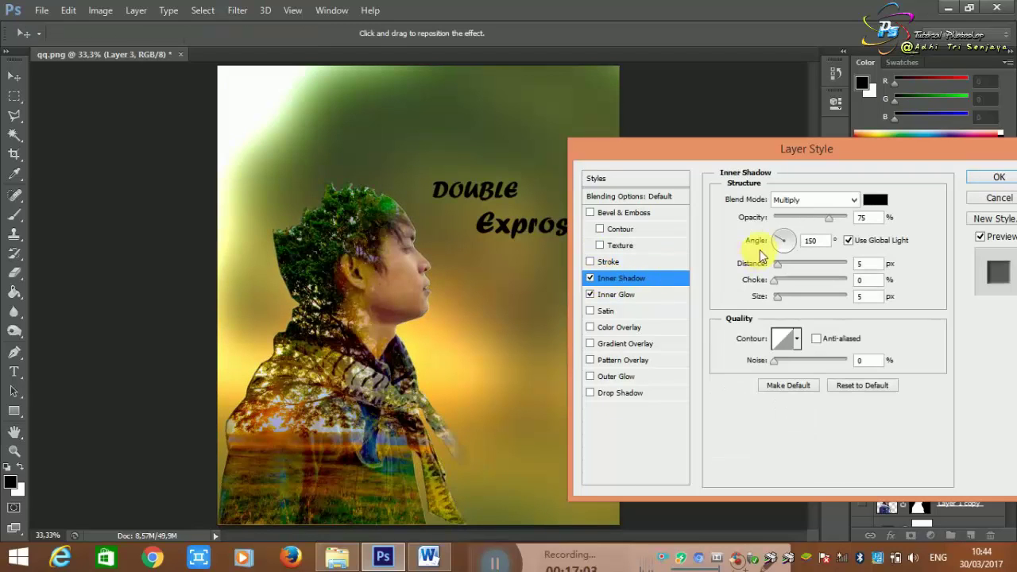
mouse_move(772, 270)
left_mouse_down()
mouse_move(790, 271)
mouse_move(779, 272)
left_mouse_up()
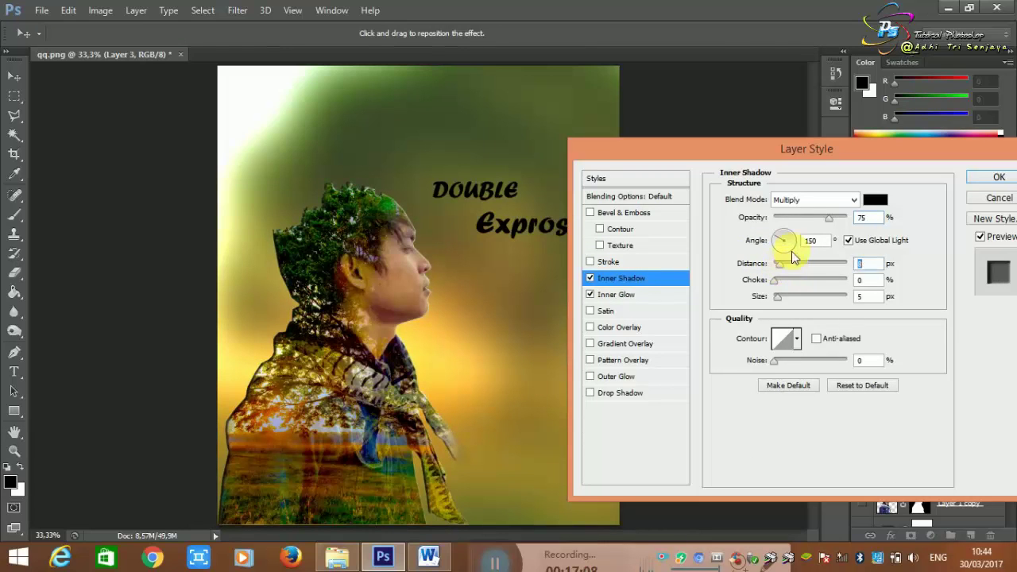
left_click_drag(829, 219, 799, 222)
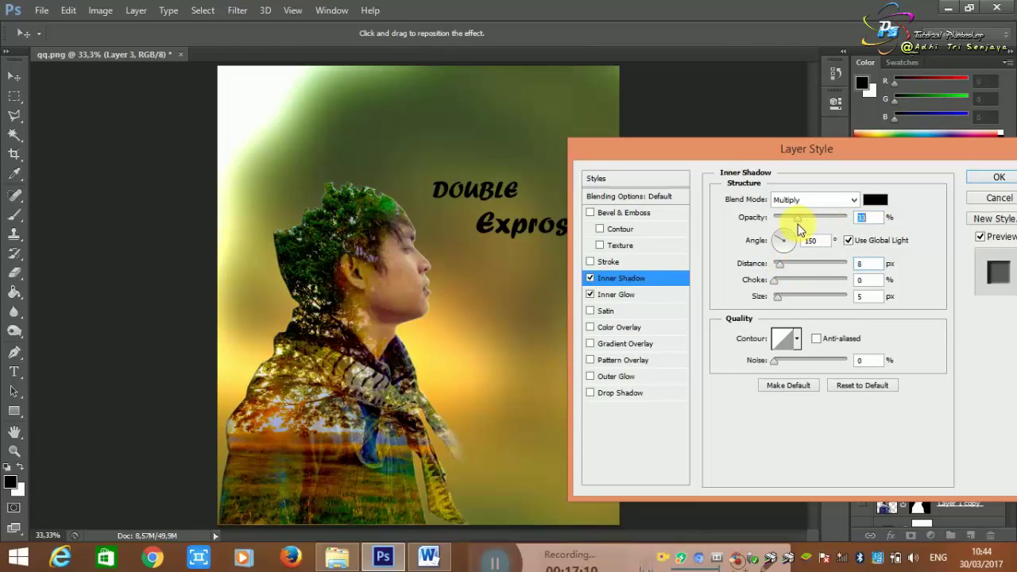
left_click(982, 178)
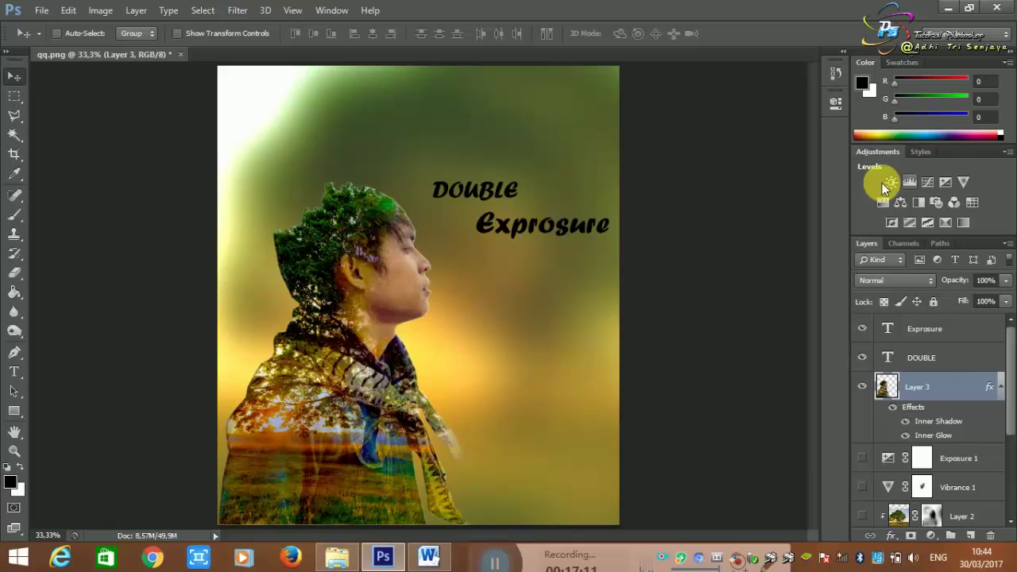
Add a Bevel & Emboss effect to the DOUBLE text layer
double_click(949, 357)
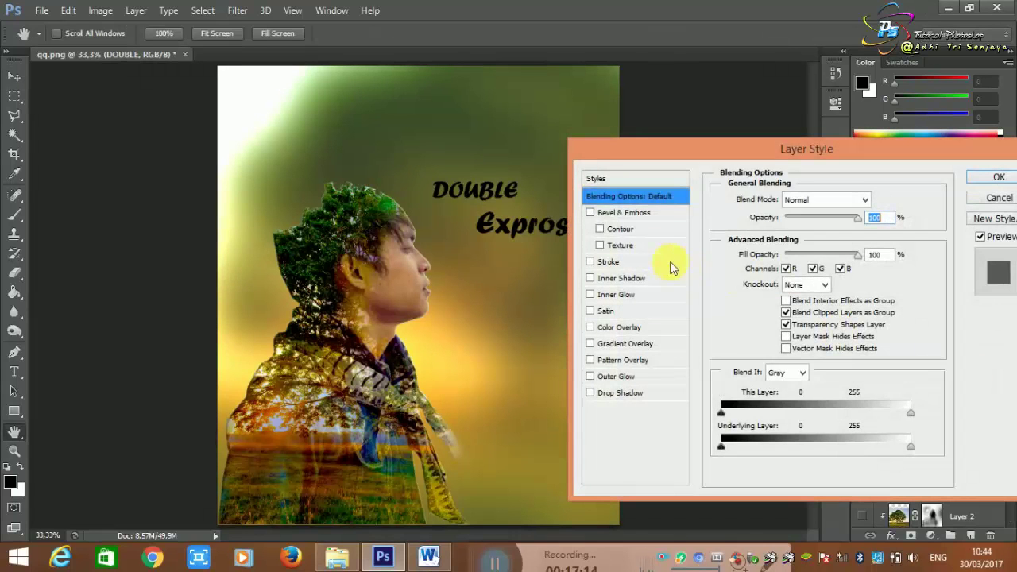
left_click(626, 212)
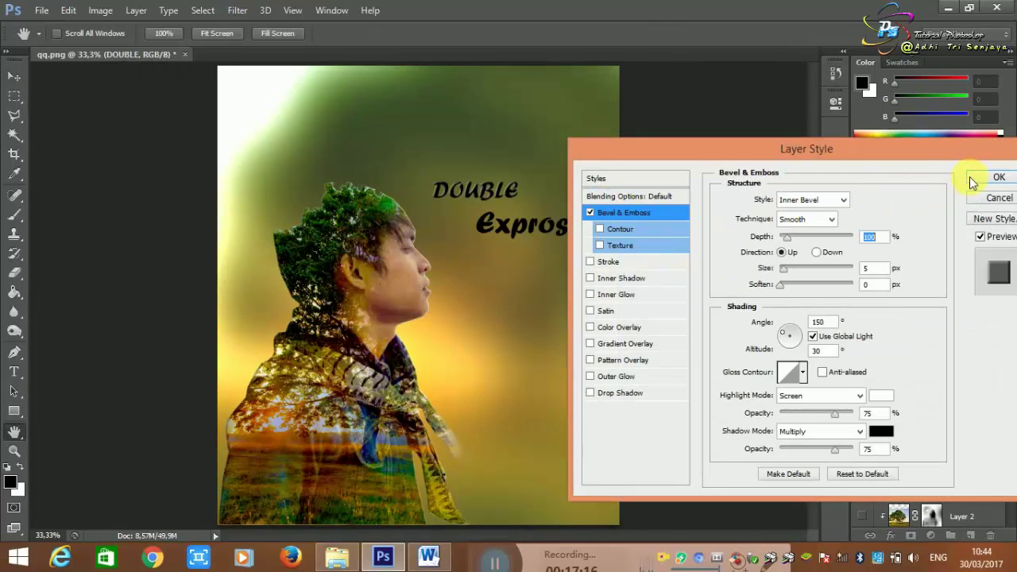
left_click(998, 177)
Add a Bevel & Emboss effect to the Exprosure text layer
double_click(921, 328)
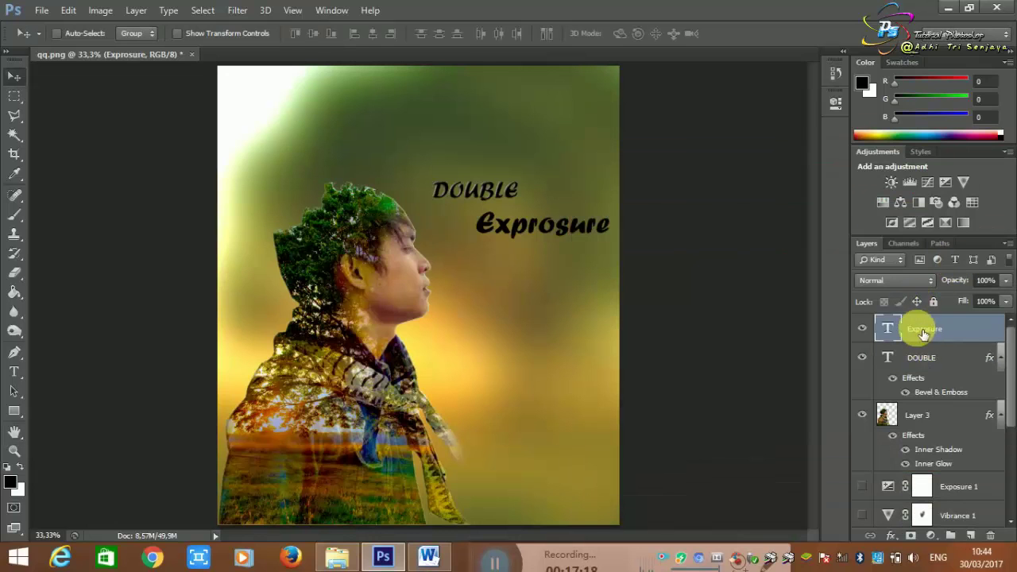
left_click(986, 335)
double_click(970, 332)
left_click(612, 212)
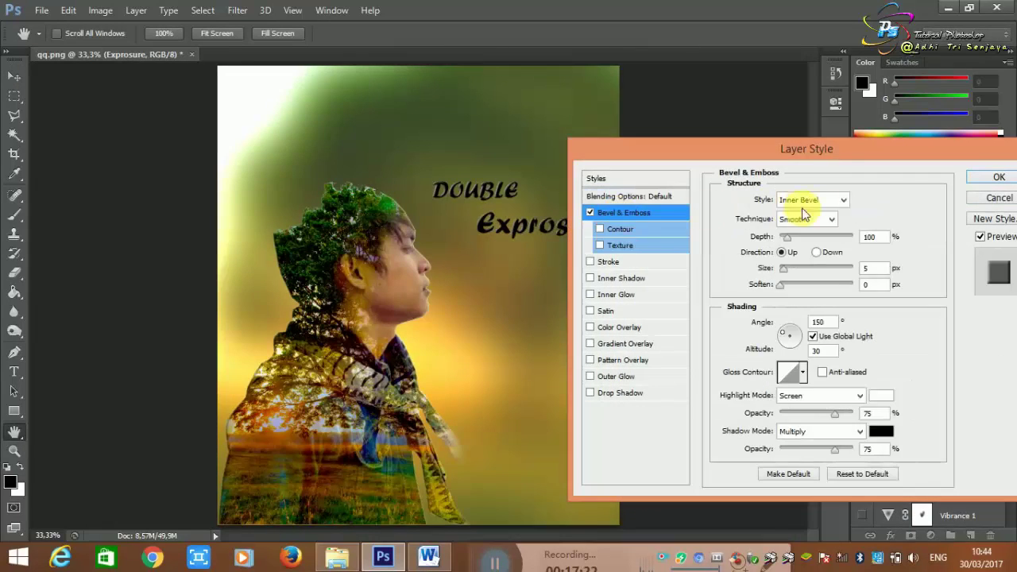
left_click(979, 178)
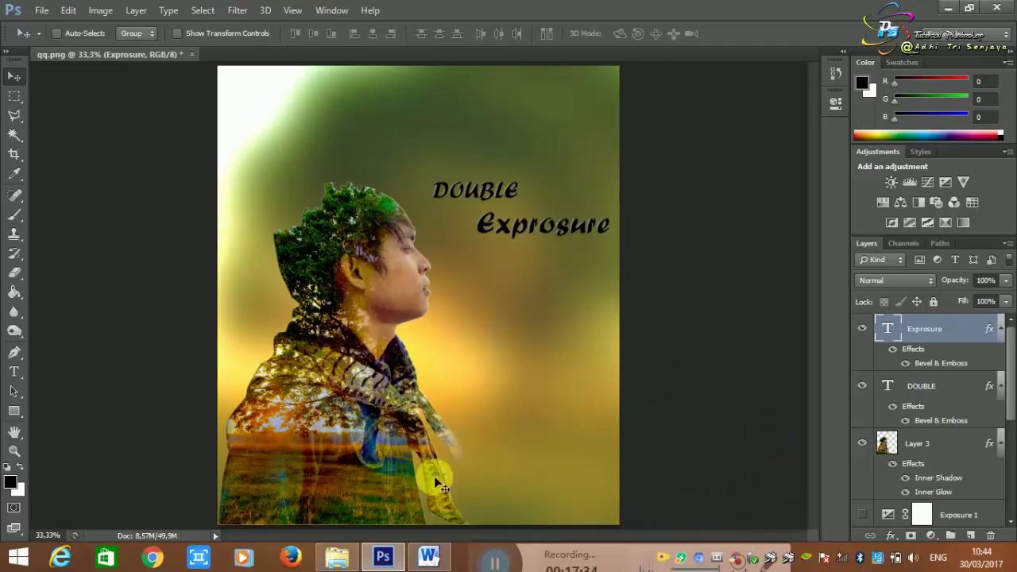
left_click(427, 558)
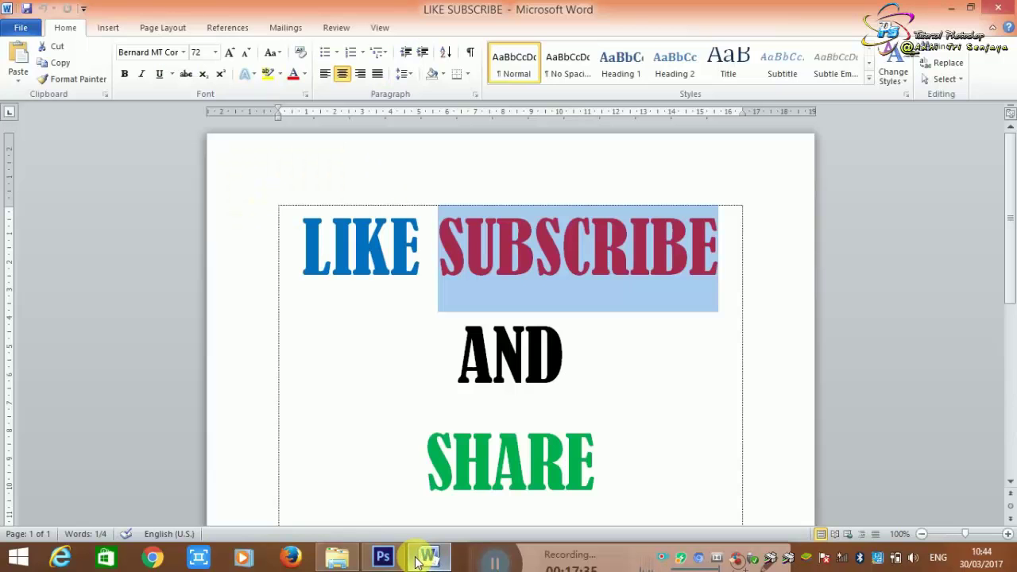
left_click(321, 291)
left_click_drag(305, 253, 709, 245)
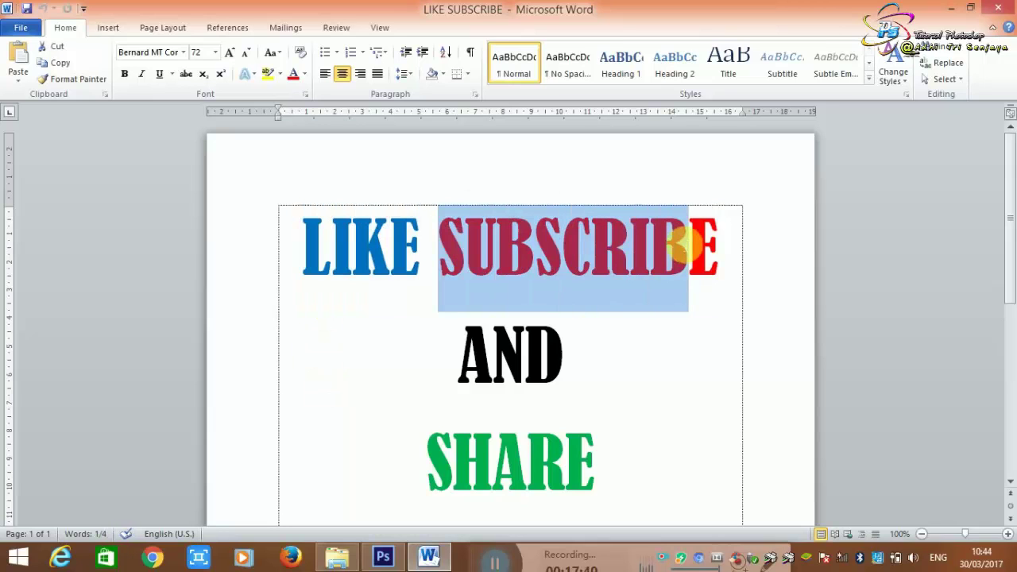
left_click_drag(616, 457, 441, 465)
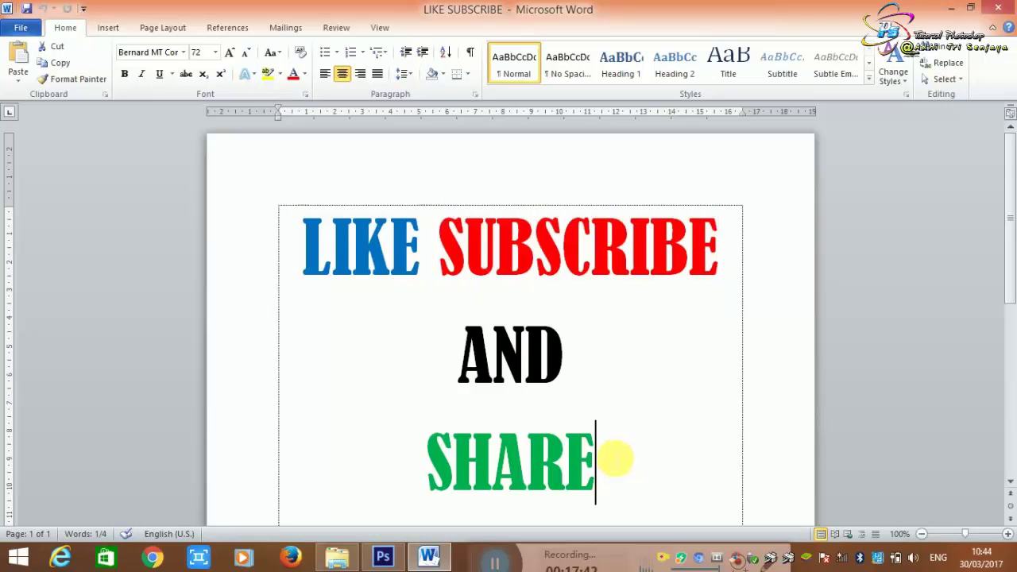
left_click(524, 362)
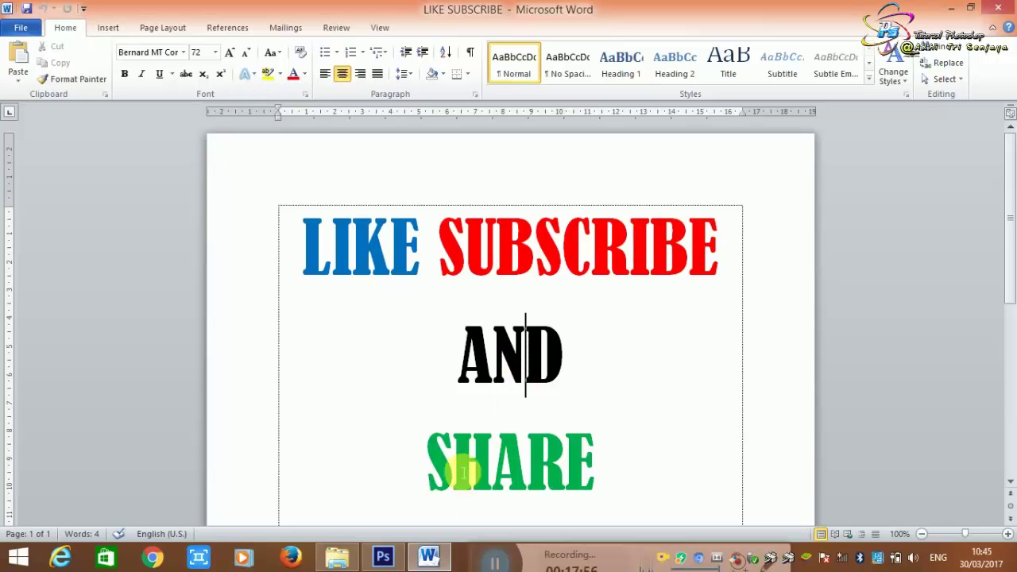
left_click(402, 561)
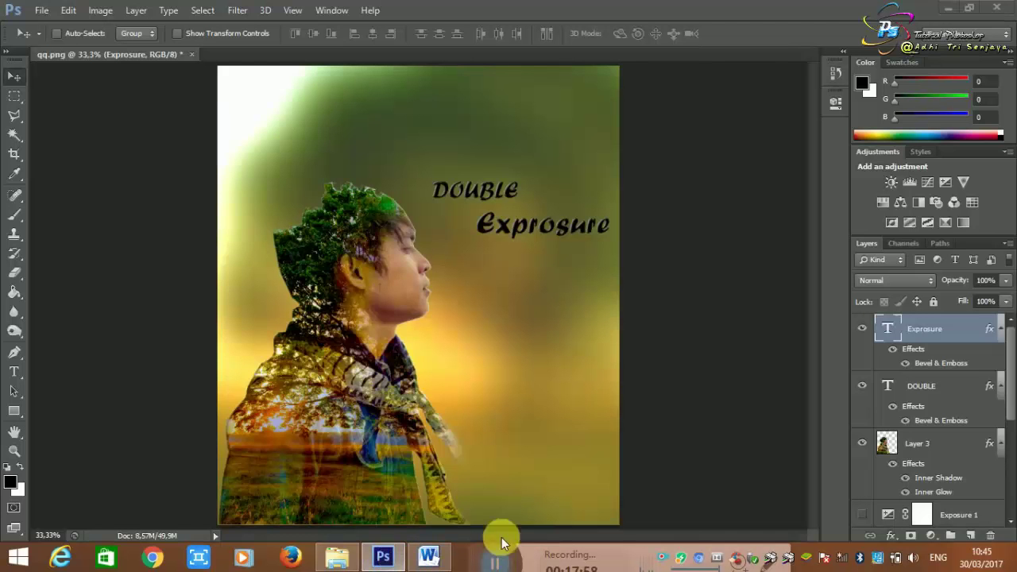
left_click_drag(601, 562, 937, 381)
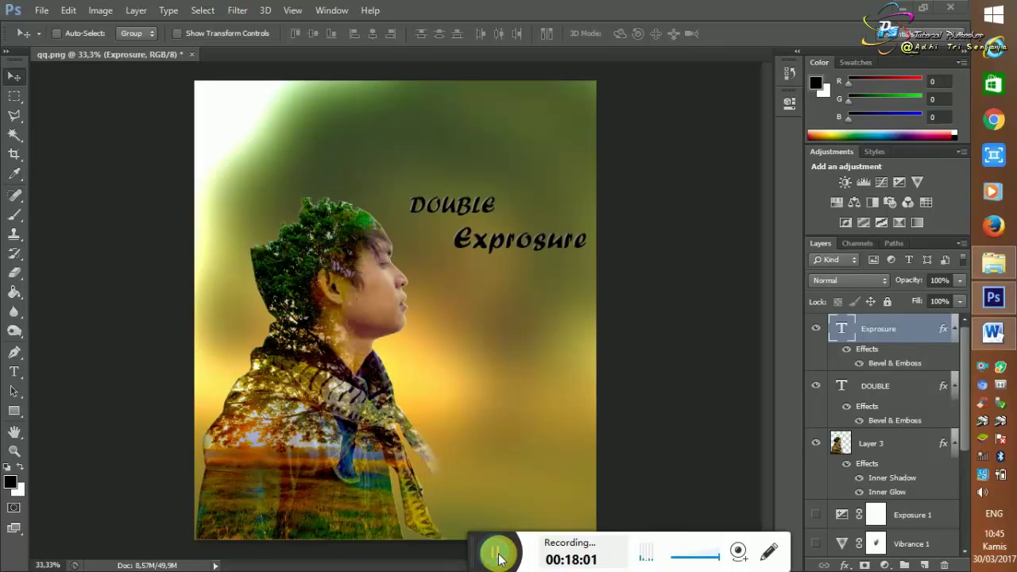
left_click_drag(457, 556, 336, 477)
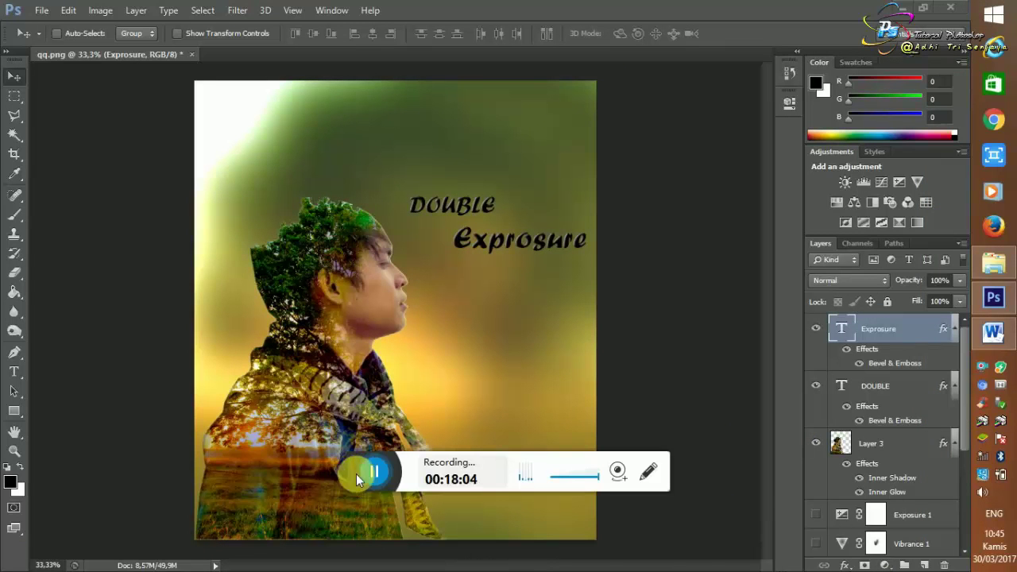